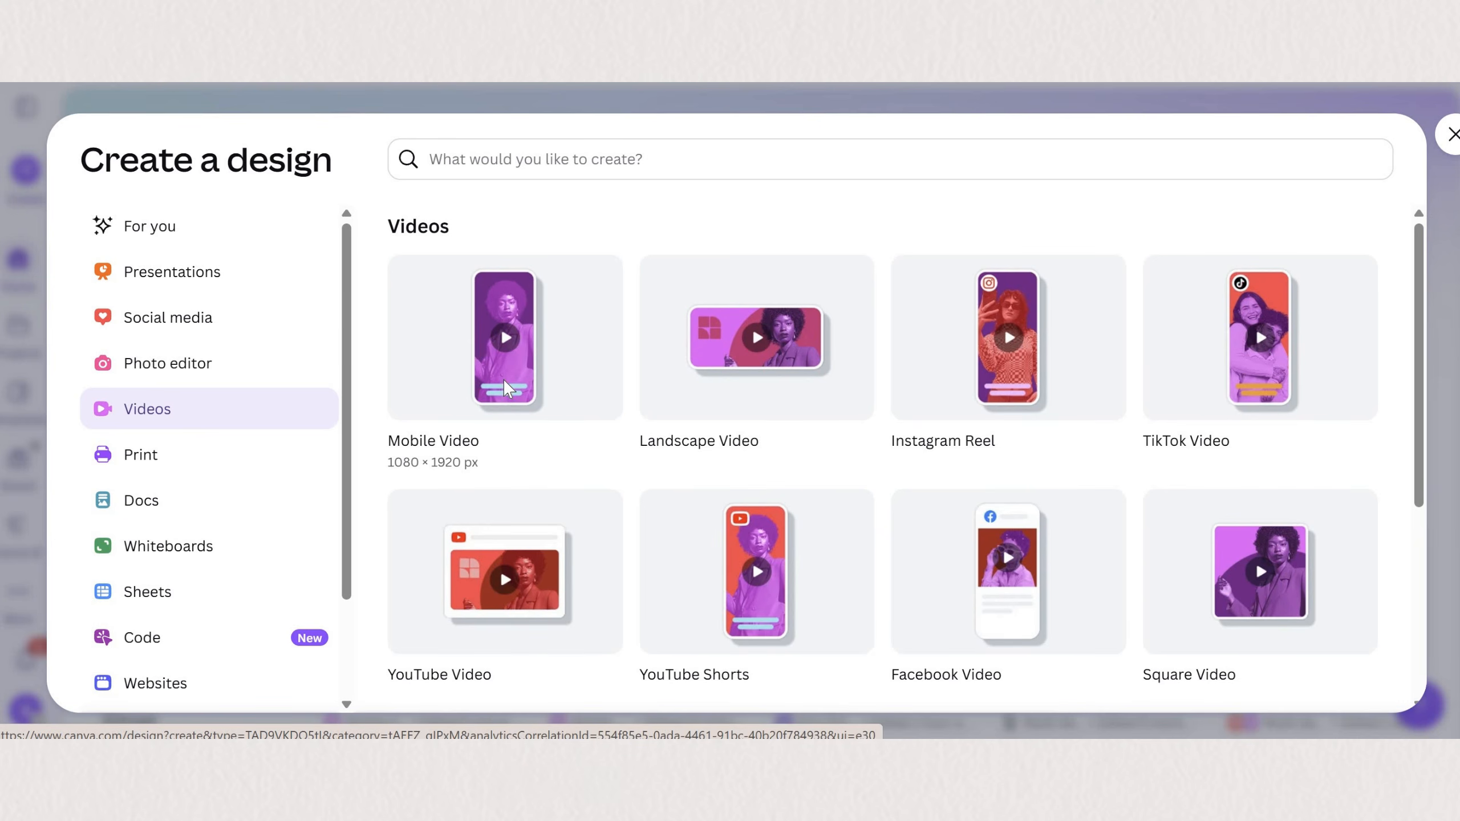
# Create a 1080 × 1920 px mobile video design and add the lake photo with sailboats as the full-page background.
pyautogui.click(581, 527)
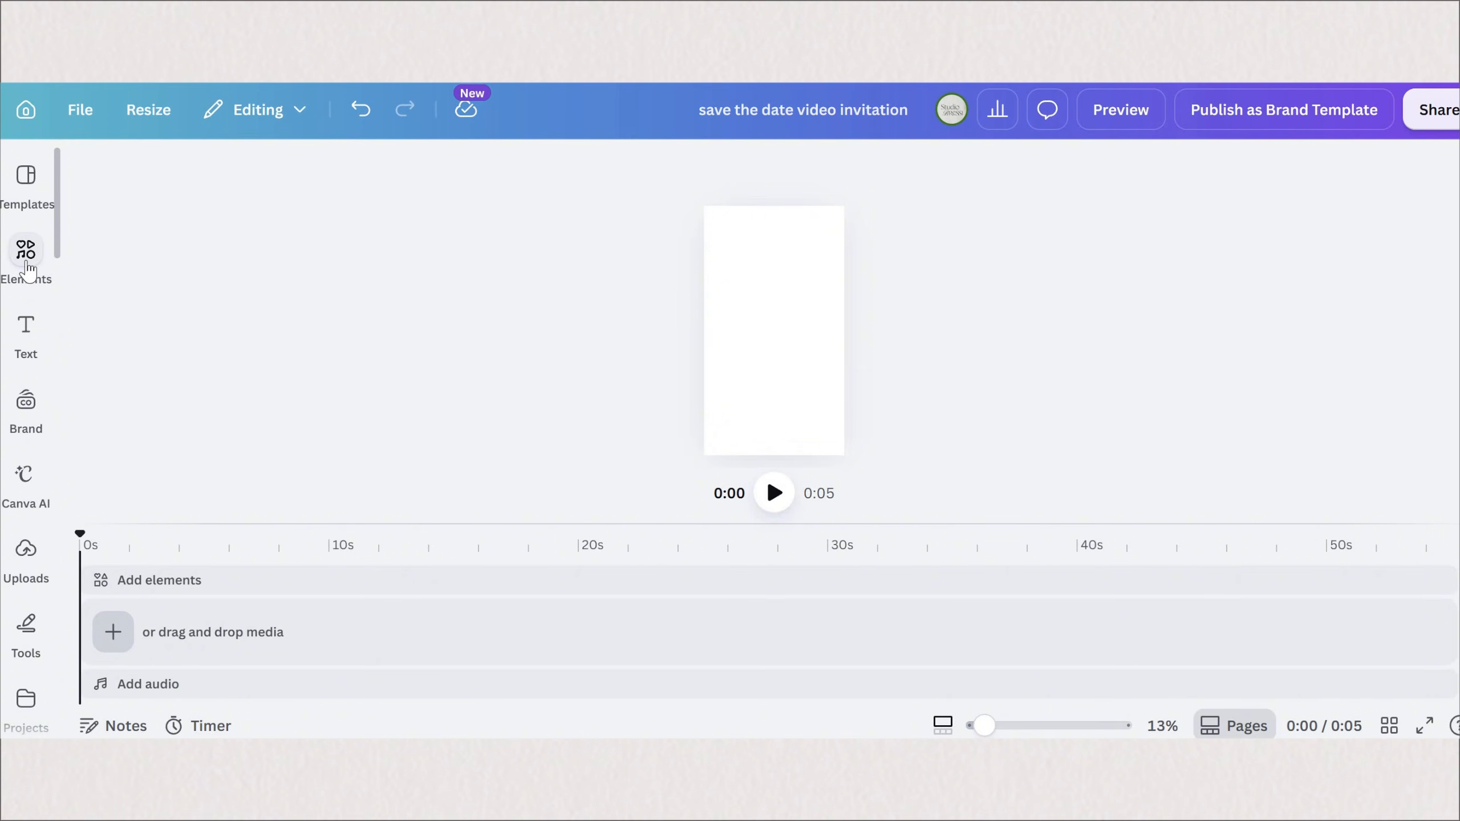
pyautogui.click(26, 253)
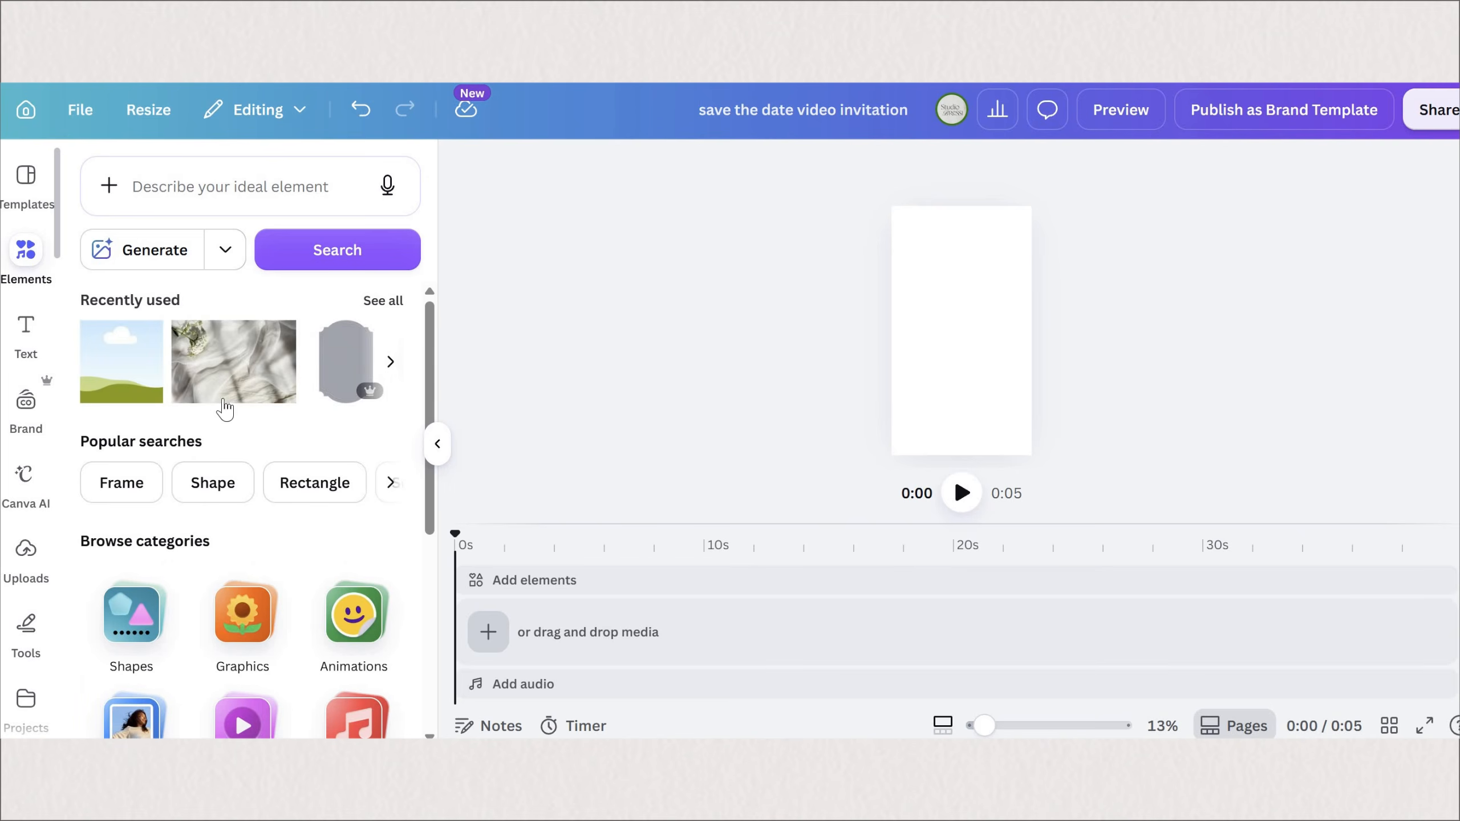
pyautogui.click(214, 412)
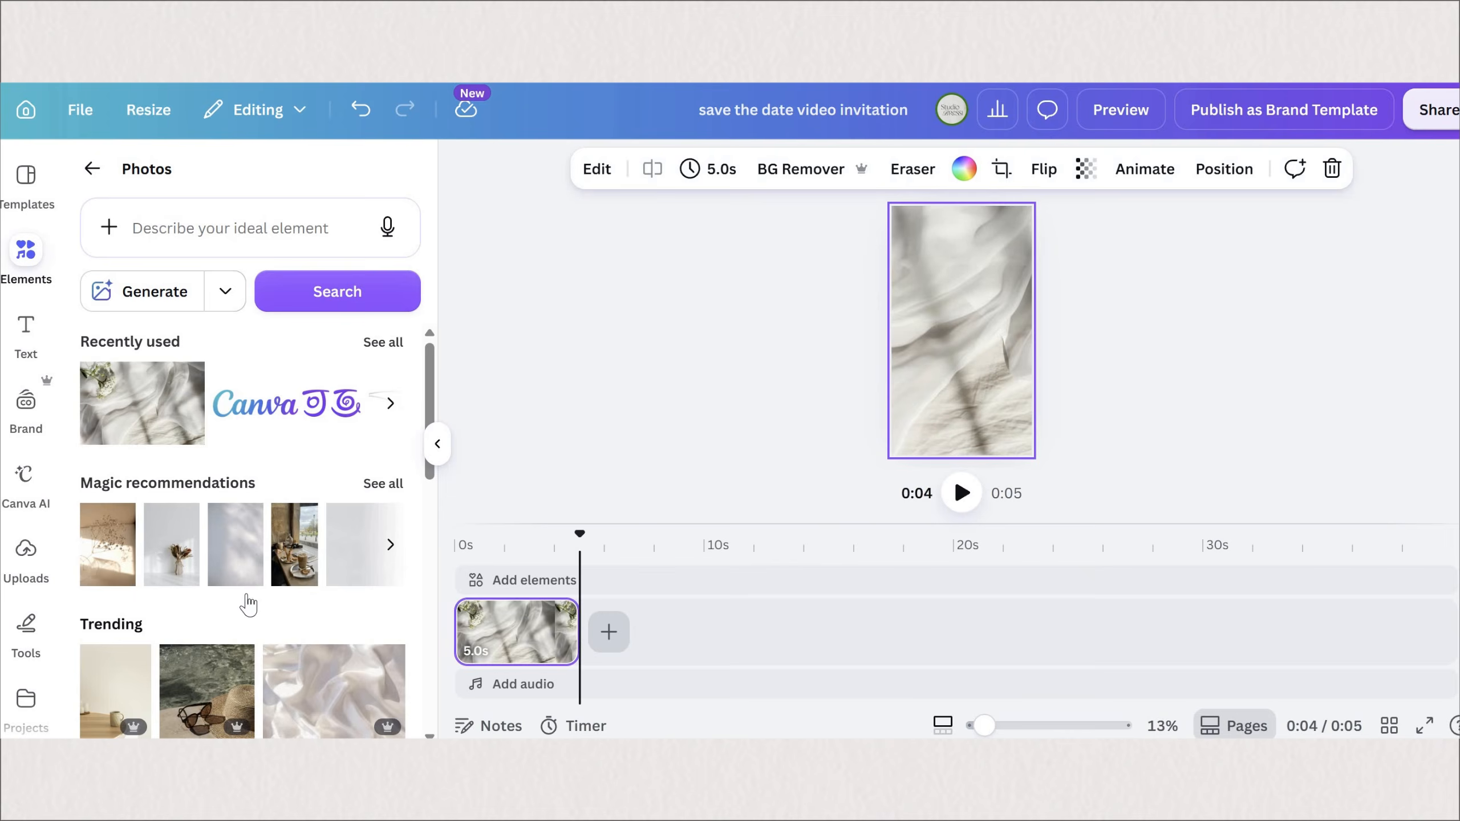
pyautogui.scroll(-8, 199, 547)
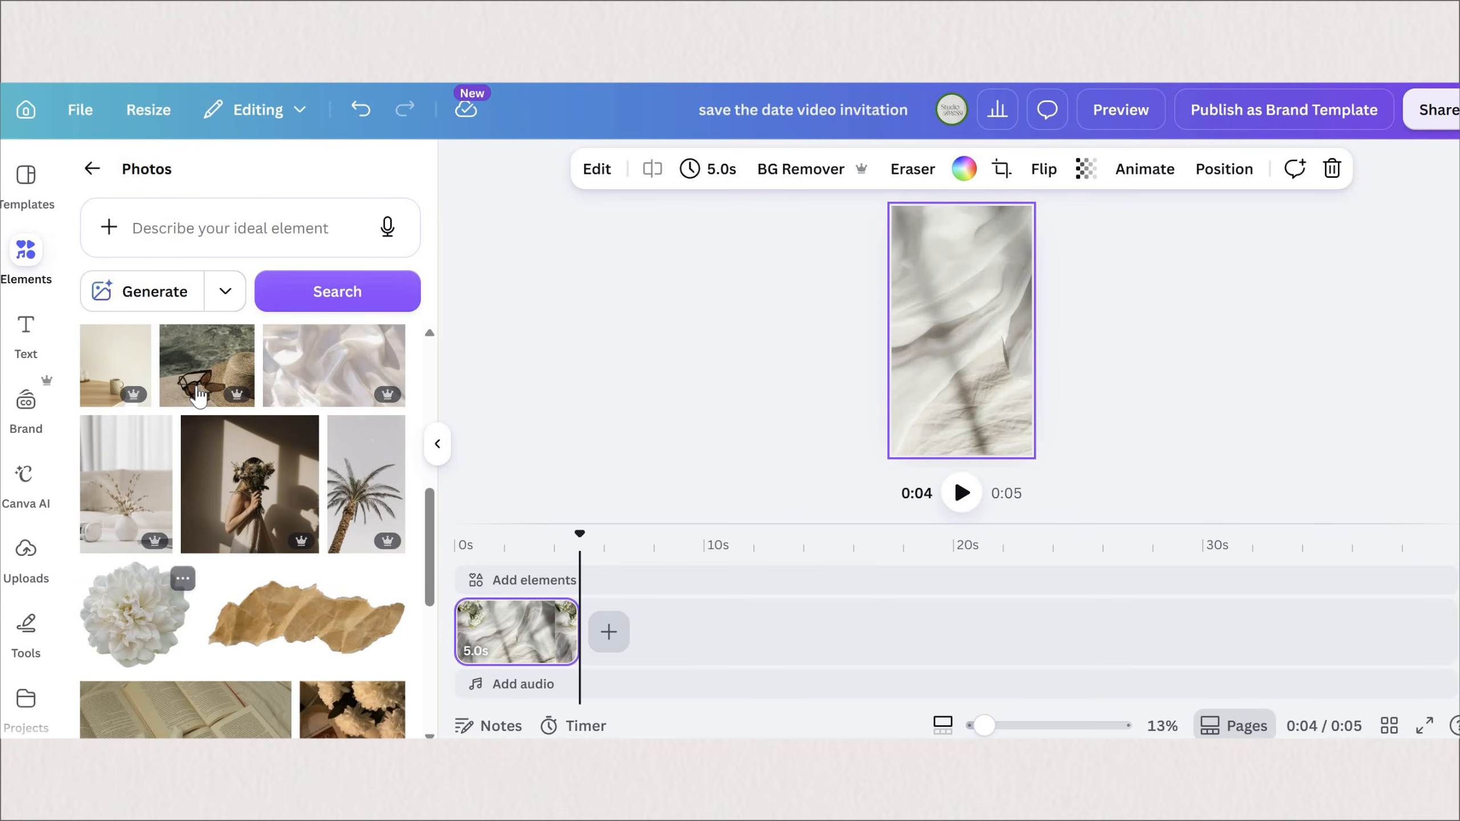
pyautogui.click(198, 396)
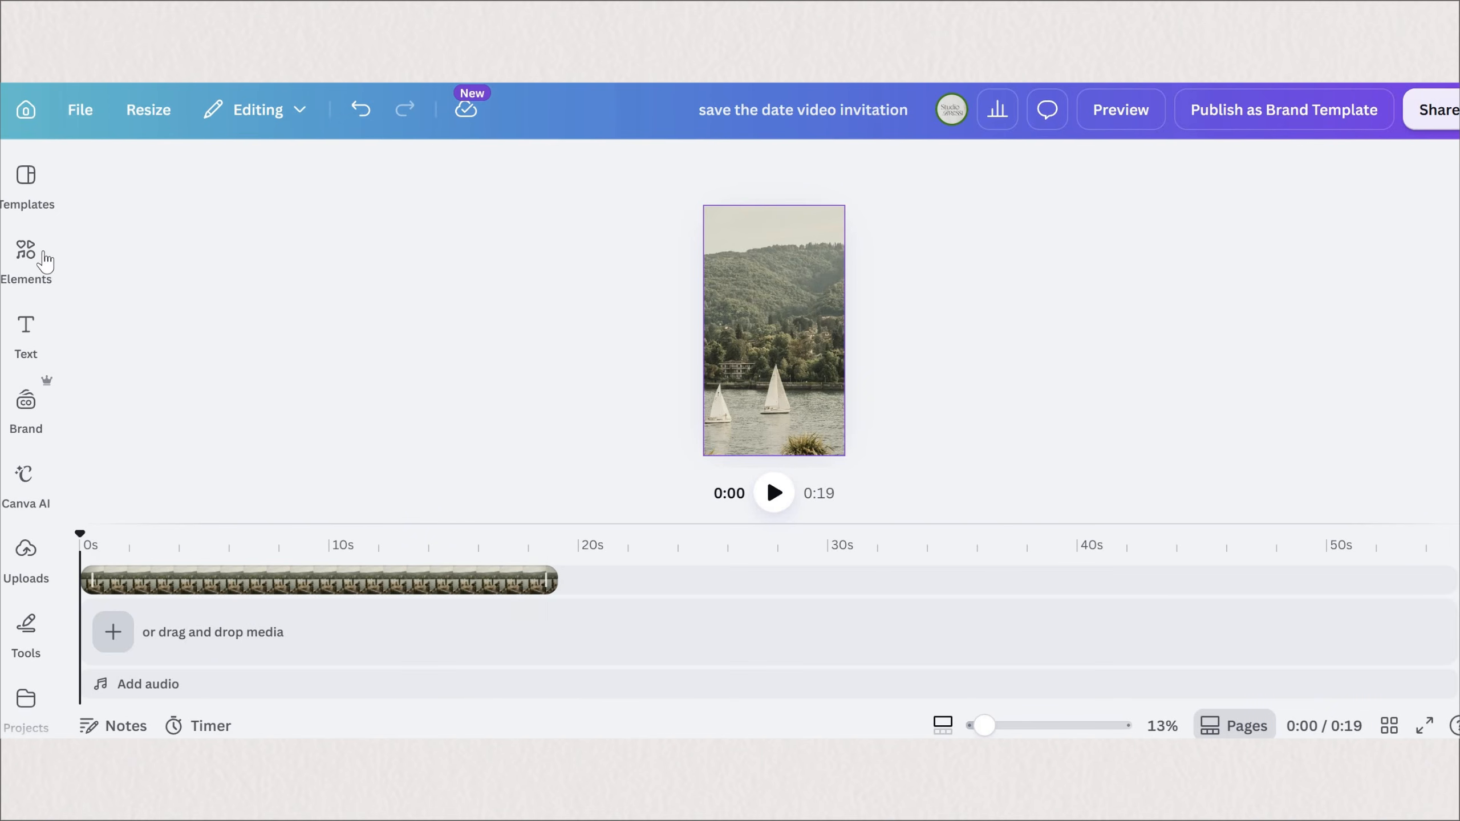
# Search the elements library for "envelope" and look through the graphics results for an open envelope.
pyautogui.click(46, 262)
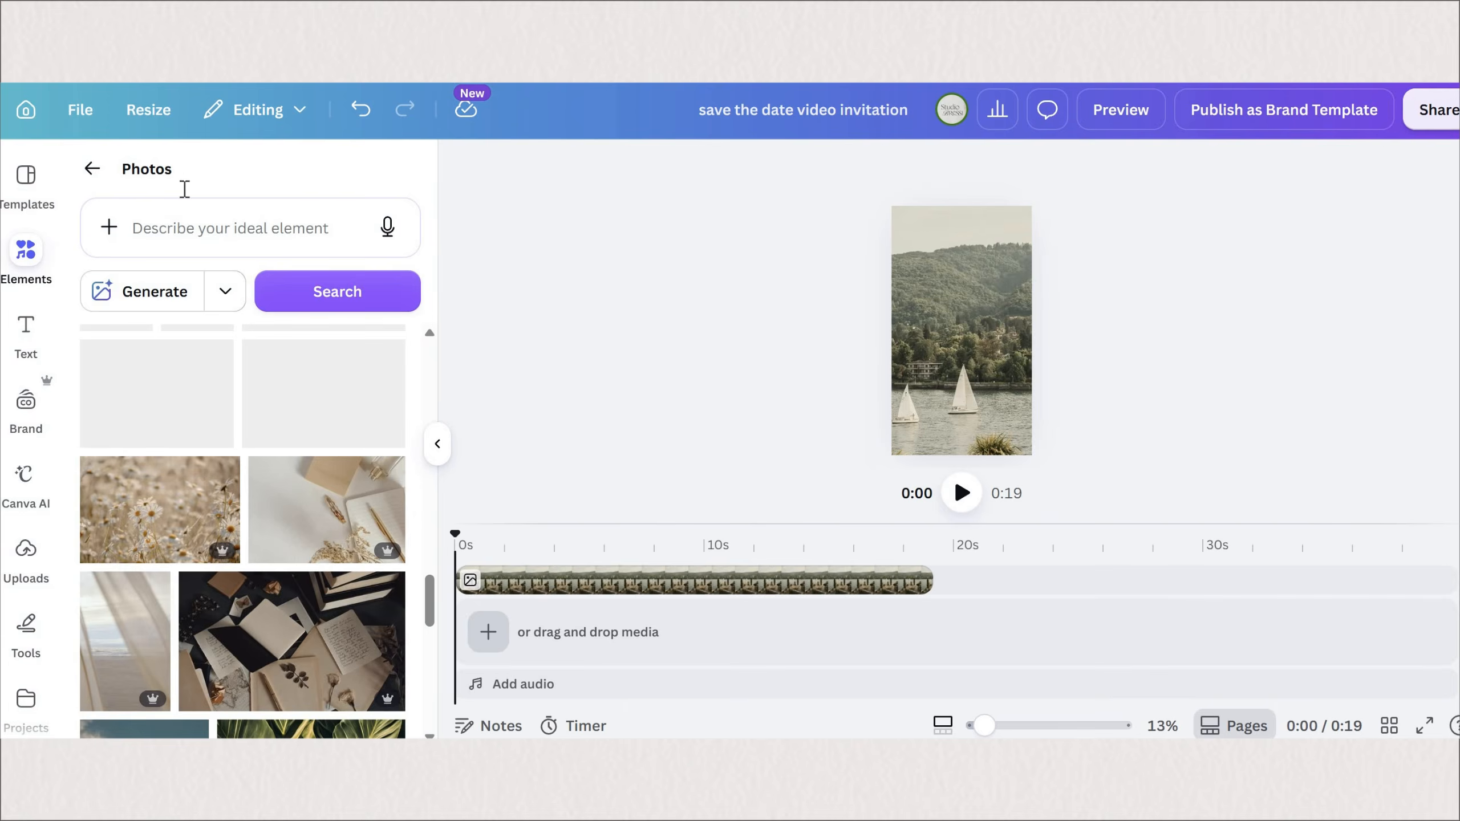
pyautogui.click(209, 202)
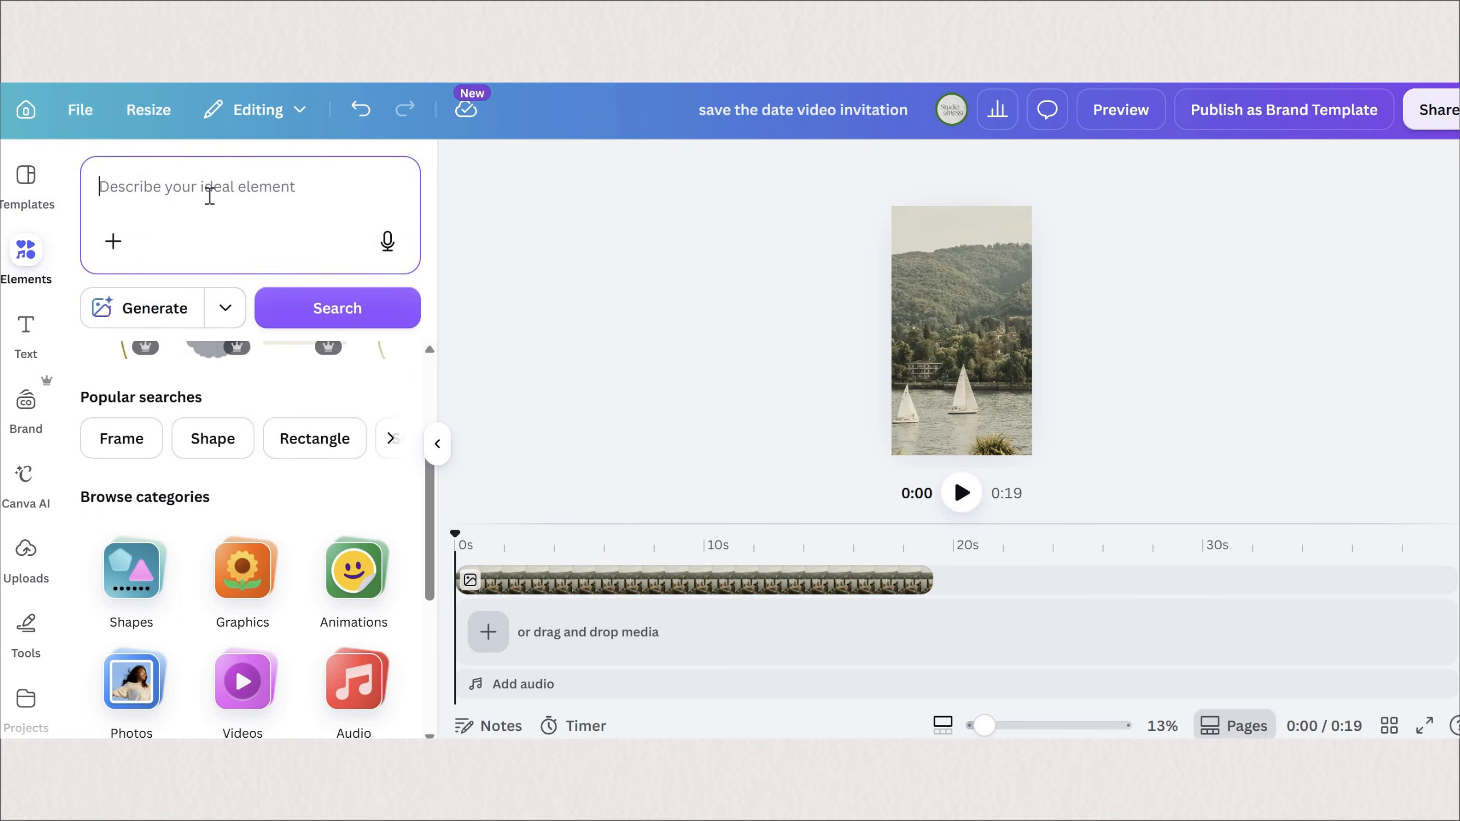
pyautogui.write('envelope')
pyautogui.press('Return')
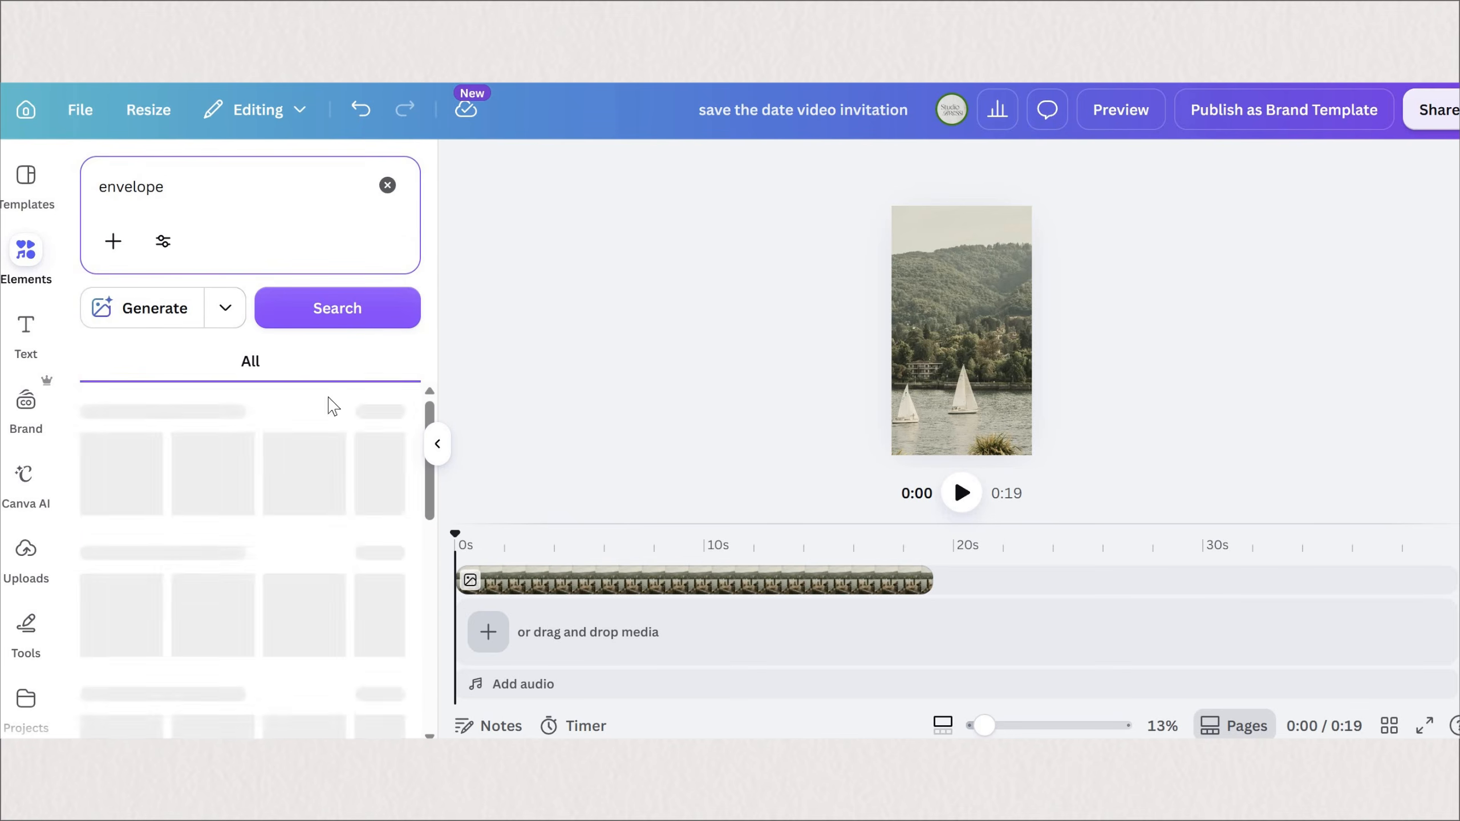
pyautogui.scroll(-2, 334, 414)
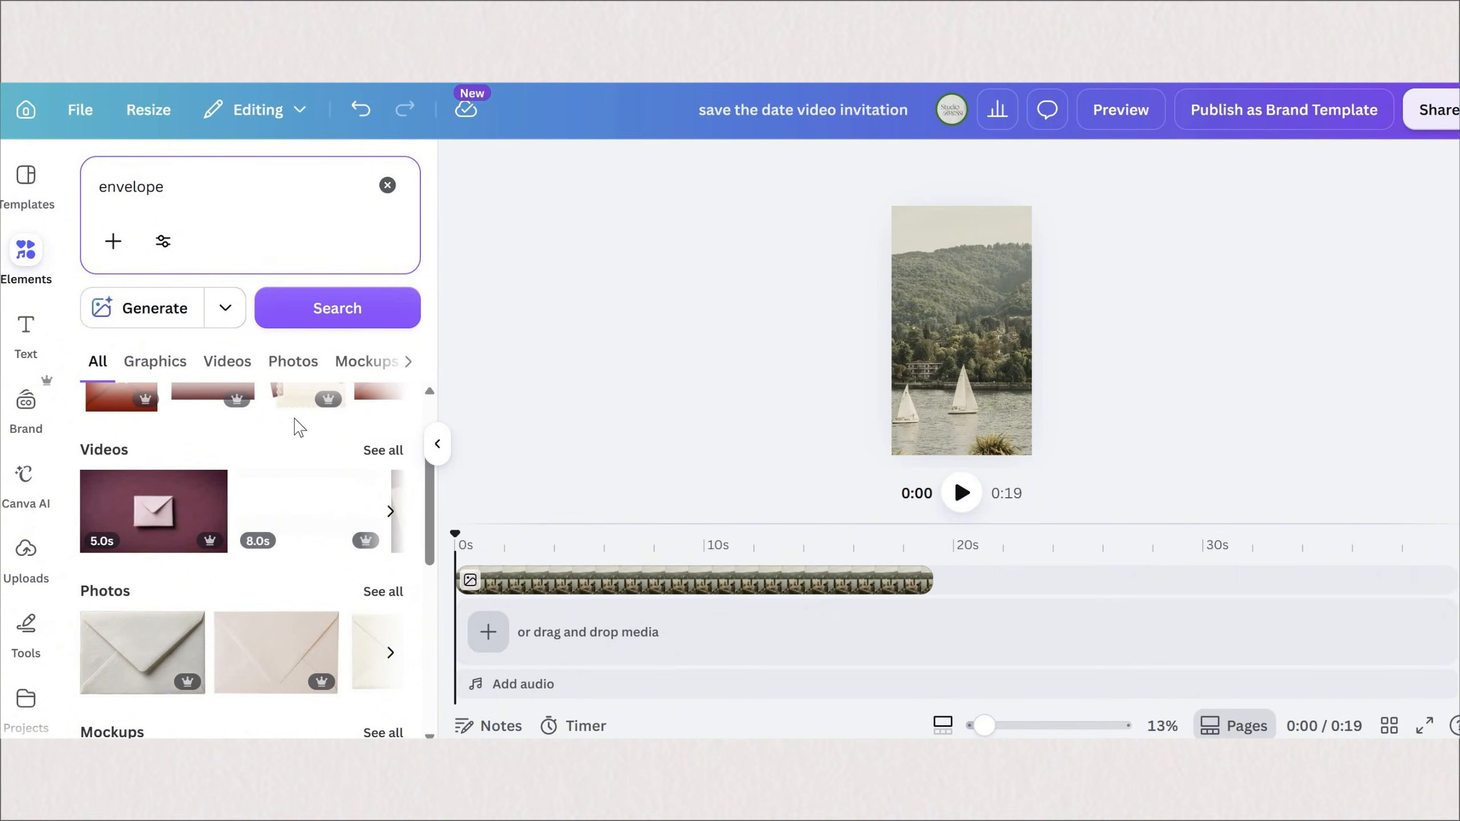
pyautogui.scroll(2, 298, 427)
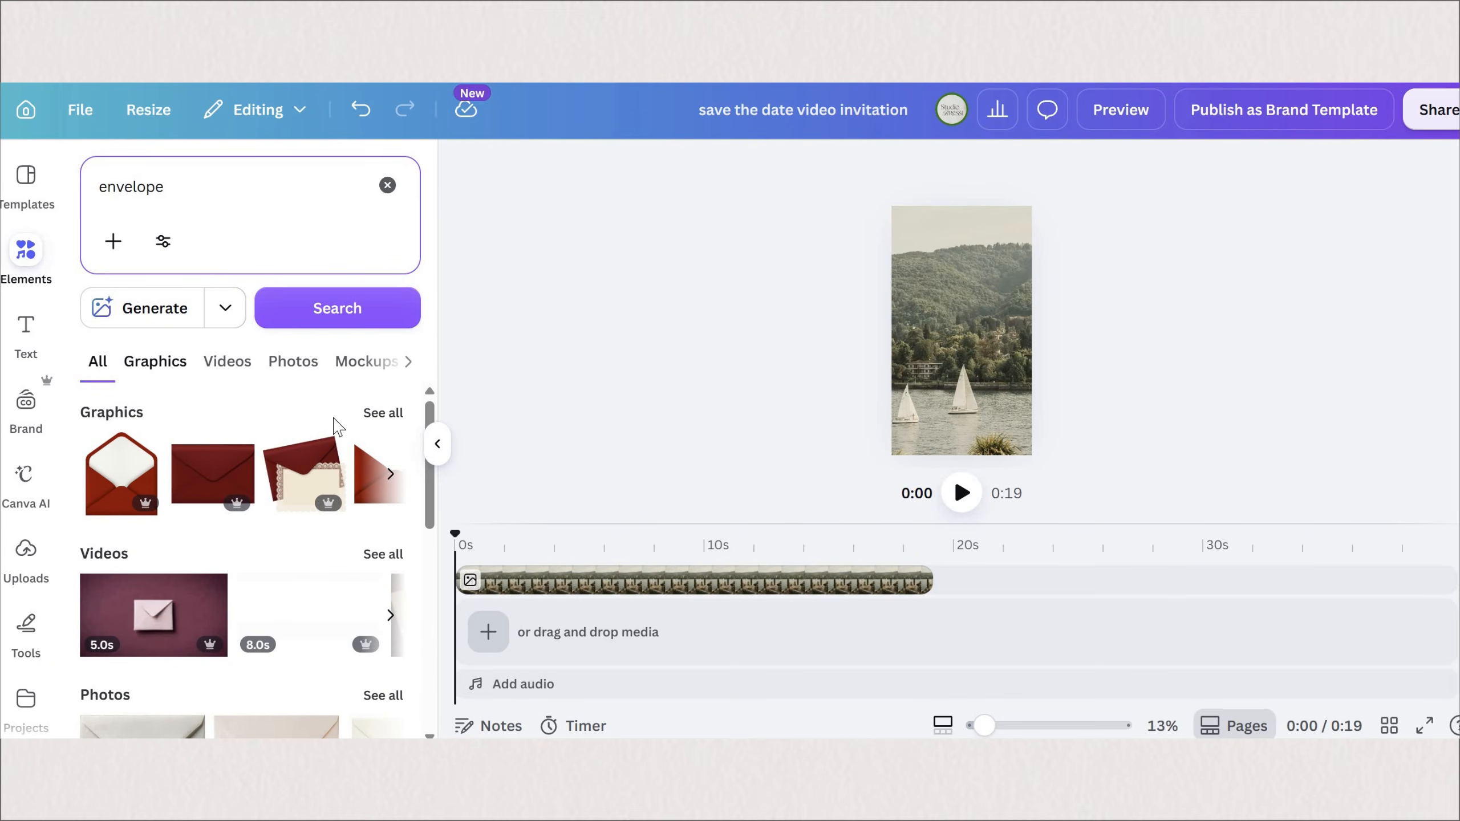
pyautogui.click(334, 418)
pyautogui.scroll(-4, 346, 522)
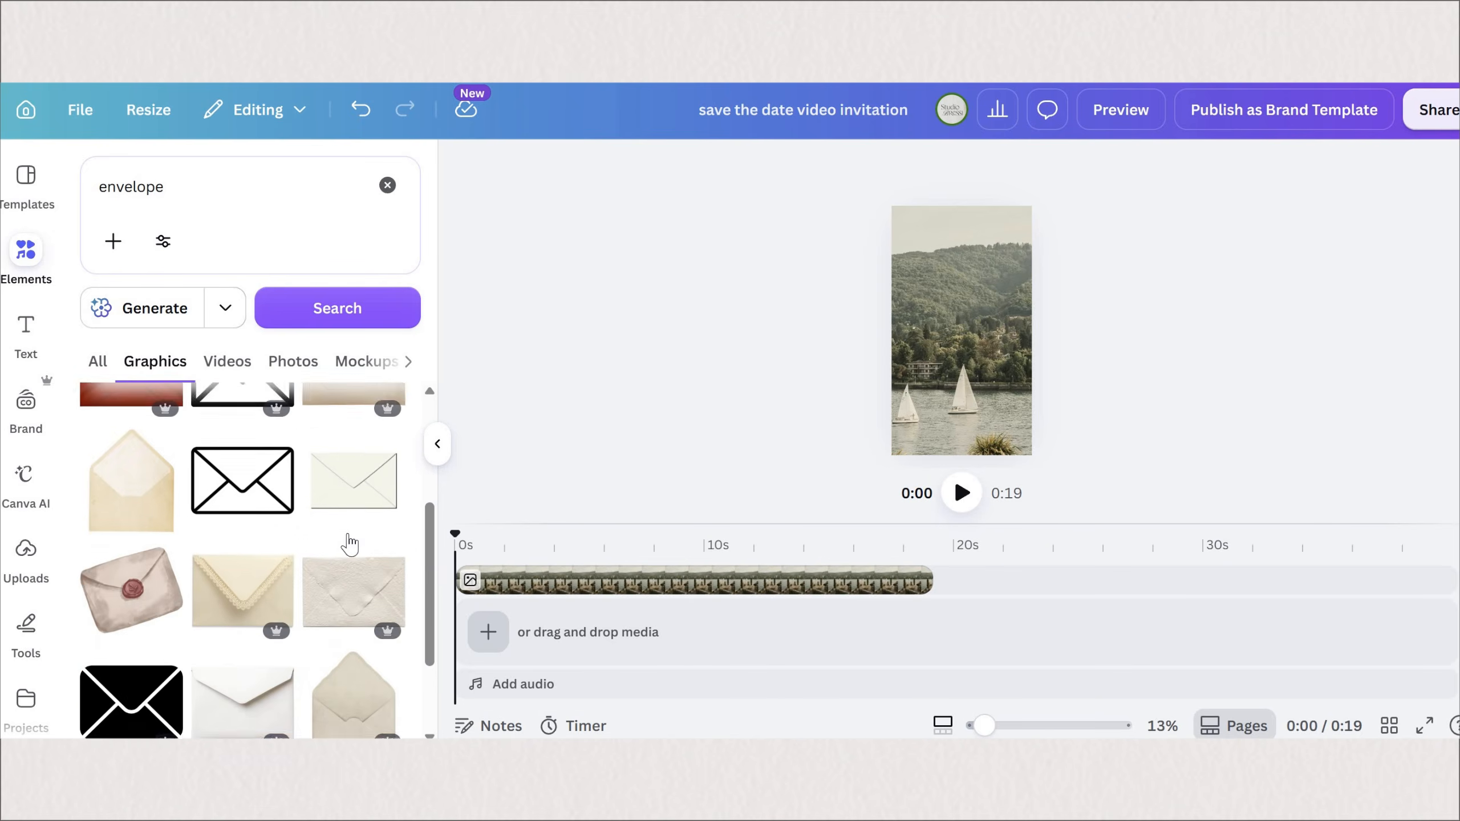
pyautogui.scroll(-3, 345, 546)
pyautogui.scroll(-3, 241, 575)
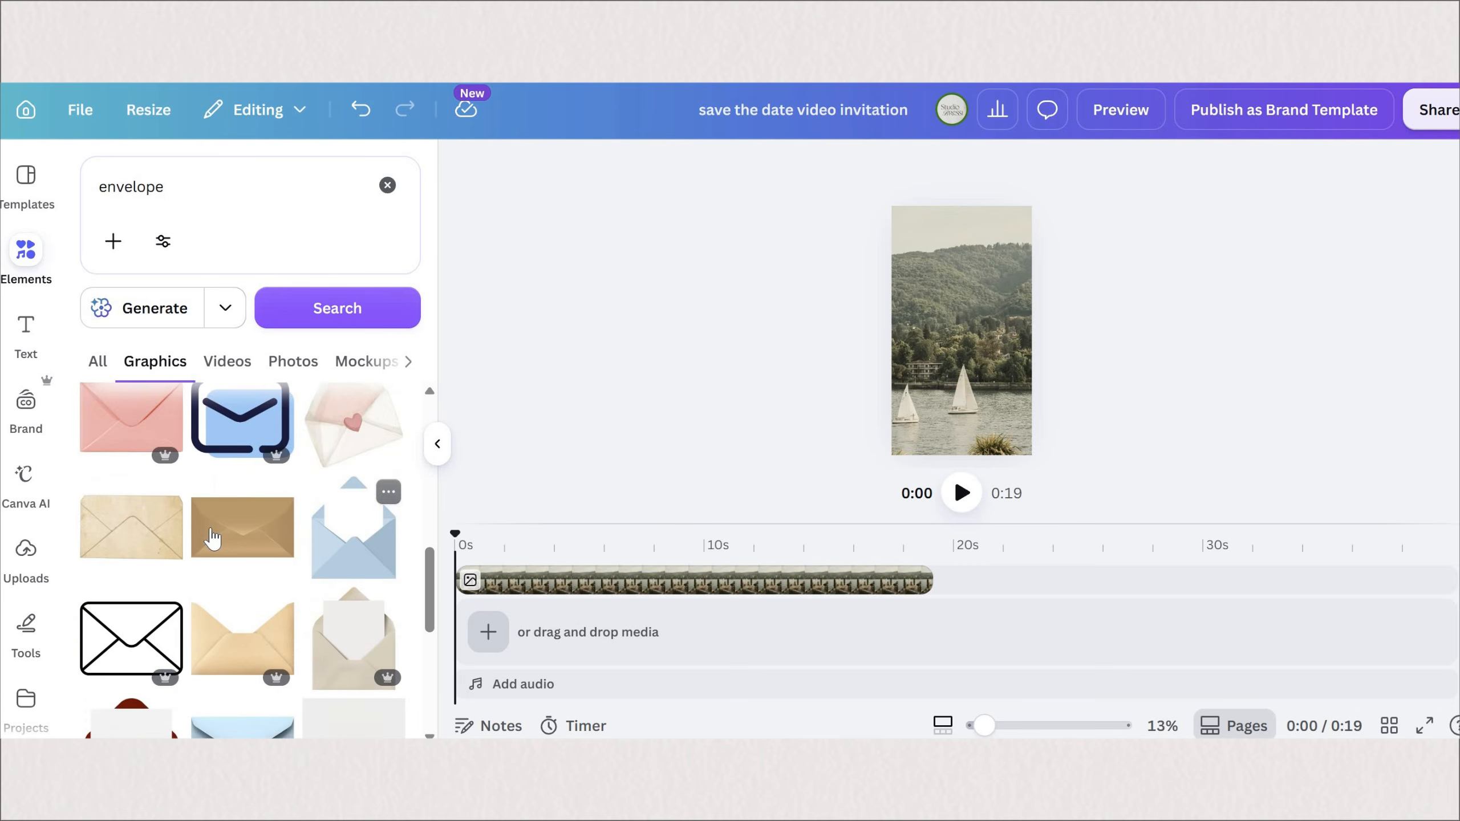
pyautogui.scroll(-2, 253, 530)
pyautogui.scroll(-6, 262, 566)
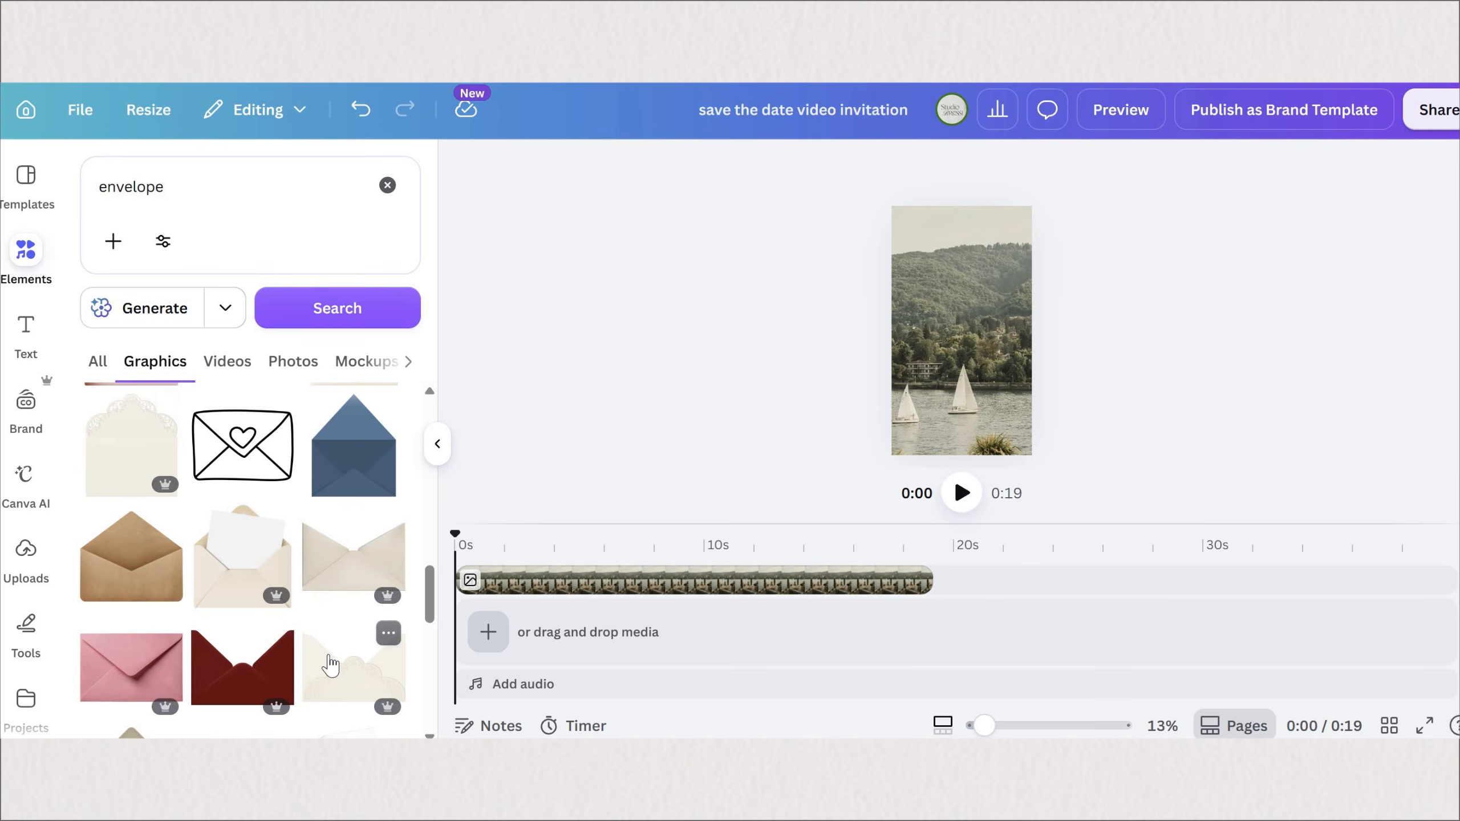
# Try building an envelope from the cream scalloped open envelope and the lace-edged flap over its upper part.
pyautogui.click(131, 446)
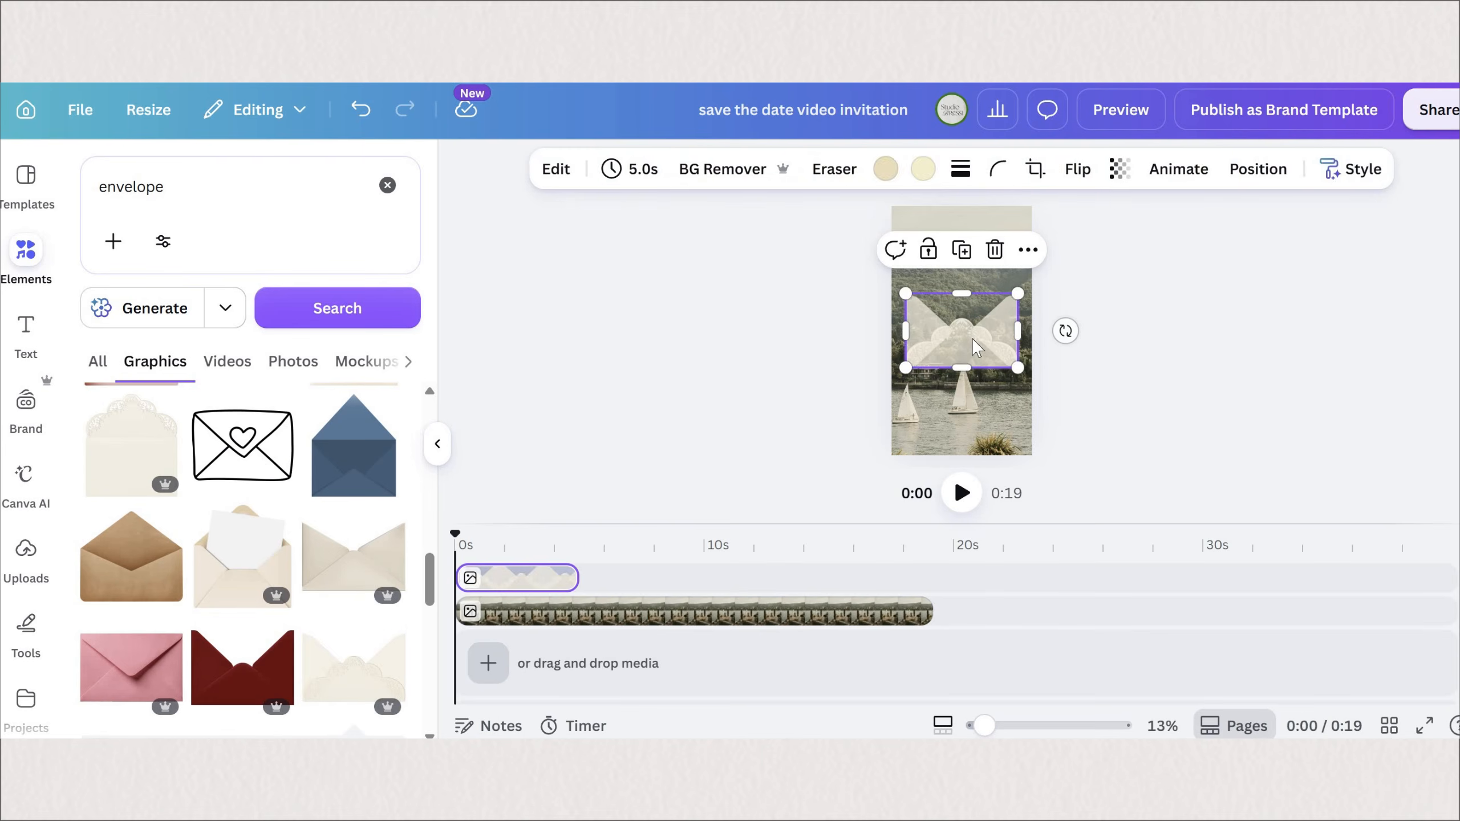
pyautogui.click(131, 447)
pyautogui.moveTo(962, 396); pyautogui.dragTo(990, 234)
pyautogui.hotkey('shift', 'Down')
pyautogui.hotkey('shift', 'Down')
pyautogui.hotkey('shift', 'Down')
pyautogui.hotkey('shift', 'Down')
pyautogui.hotkey('shift', 'Down')
pyautogui.hotkey('shift', 'Down')
pyautogui.hotkey('shift', 'Down')
pyautogui.hotkey('shift', 'Down')
pyautogui.hotkey('shift', 'Down')
pyautogui.hotkey('shift', 'Down')
pyautogui.hotkey('shift', 'Down')
pyautogui.hotkey('shift', 'Down')
pyautogui.hotkey('shift', 'Down')
pyautogui.hotkey('shift', 'Down')
pyautogui.hotkey('shift', 'Down')
pyautogui.hotkey('shift', 'Down')
pyautogui.hotkey('shift', 'Down')
pyautogui.hotkey('shift', 'Down')
pyautogui.hotkey('shift', 'Down')
pyautogui.hotkey('shift', 'Down')
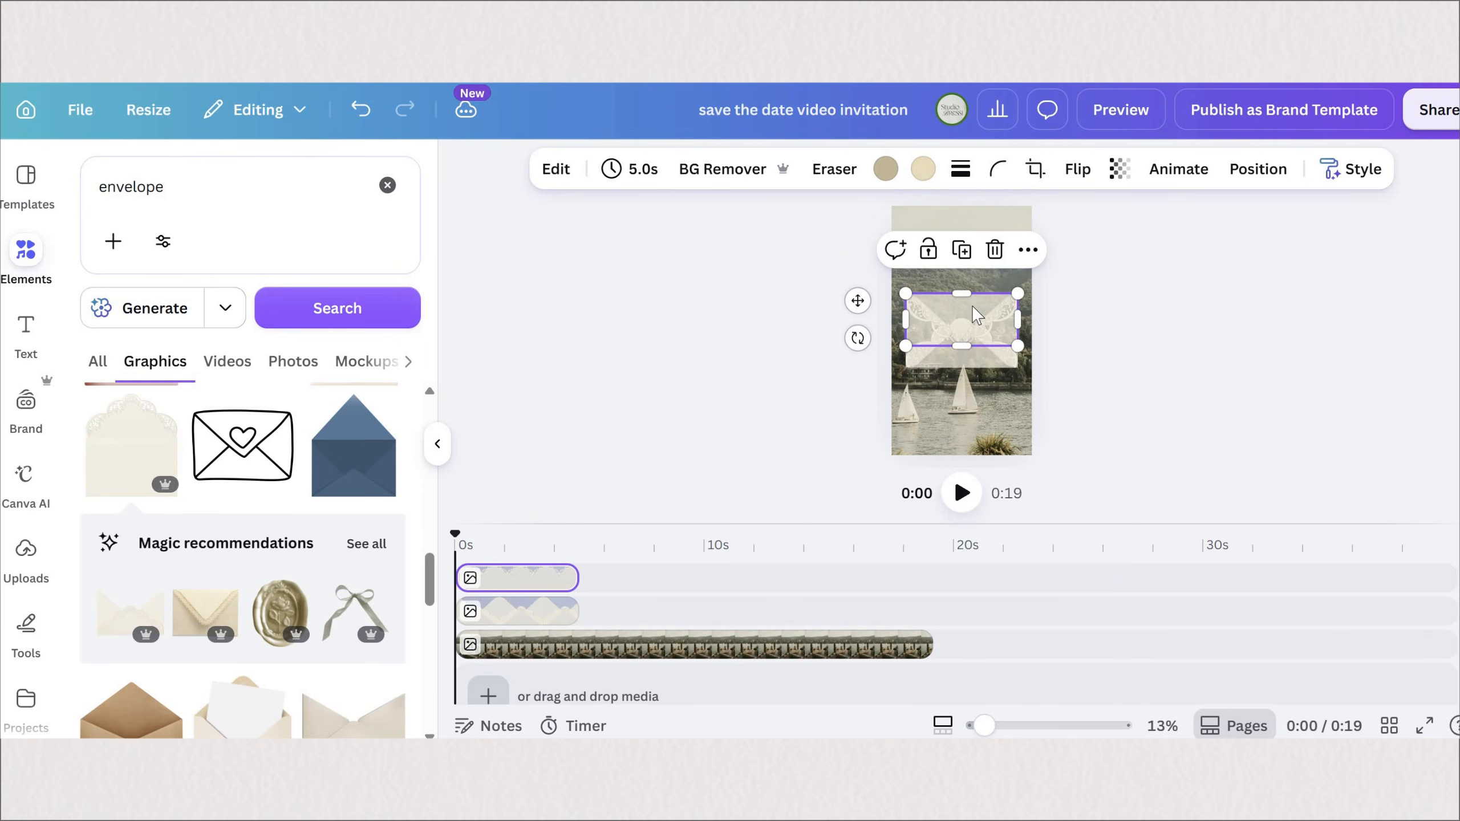
# Delete the lace-edged flap and the cream scalloped envelope from the page.
pyautogui.press('Escape')
pyautogui.click(969, 300)
pyautogui.press('Delete')
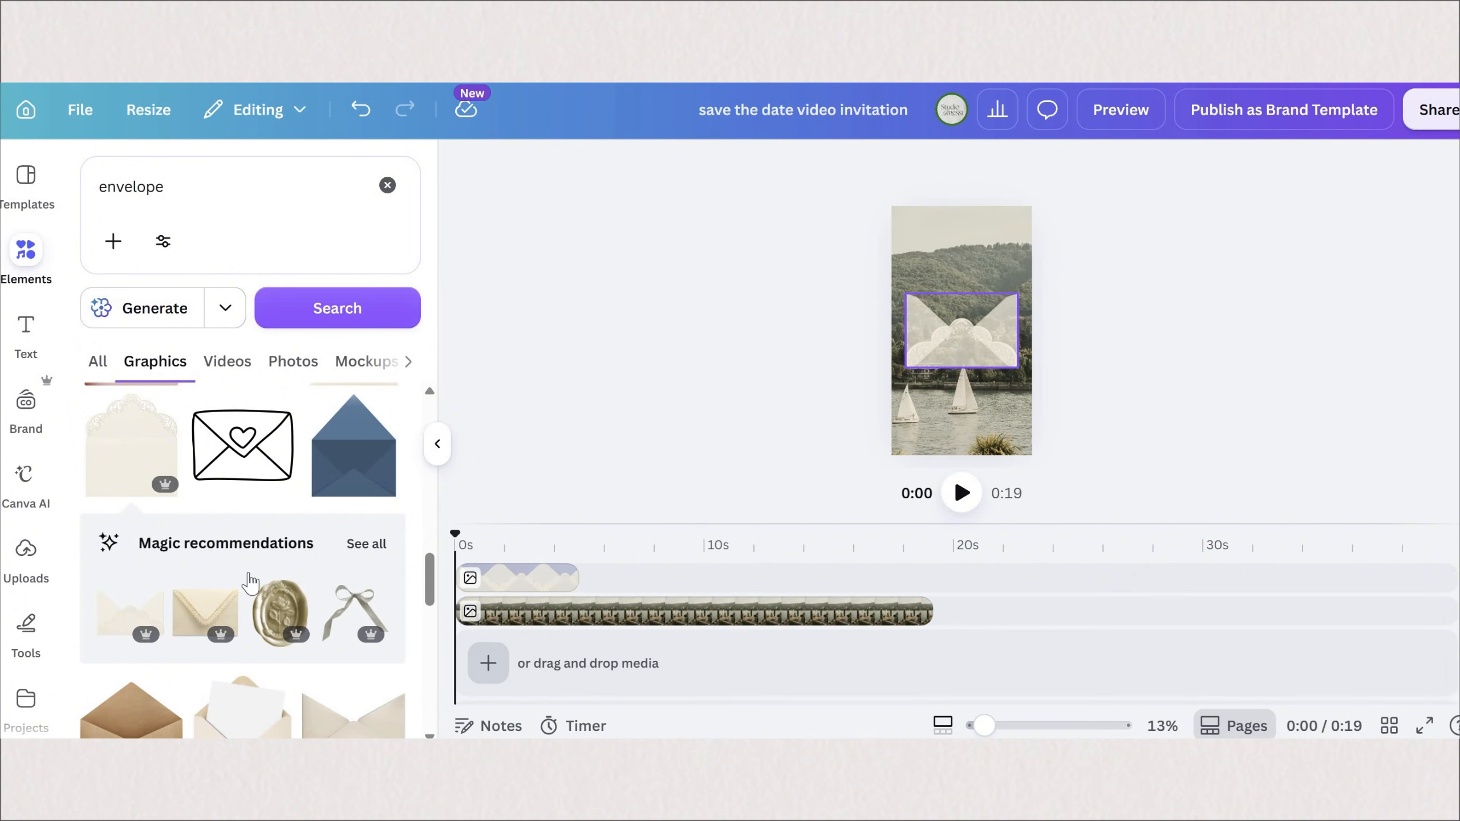
pyautogui.press('Delete')
# Add a cream and a light grey open envelope graphic and set them apart on the page to compare.
pyautogui.scroll(-5, 293, 598)
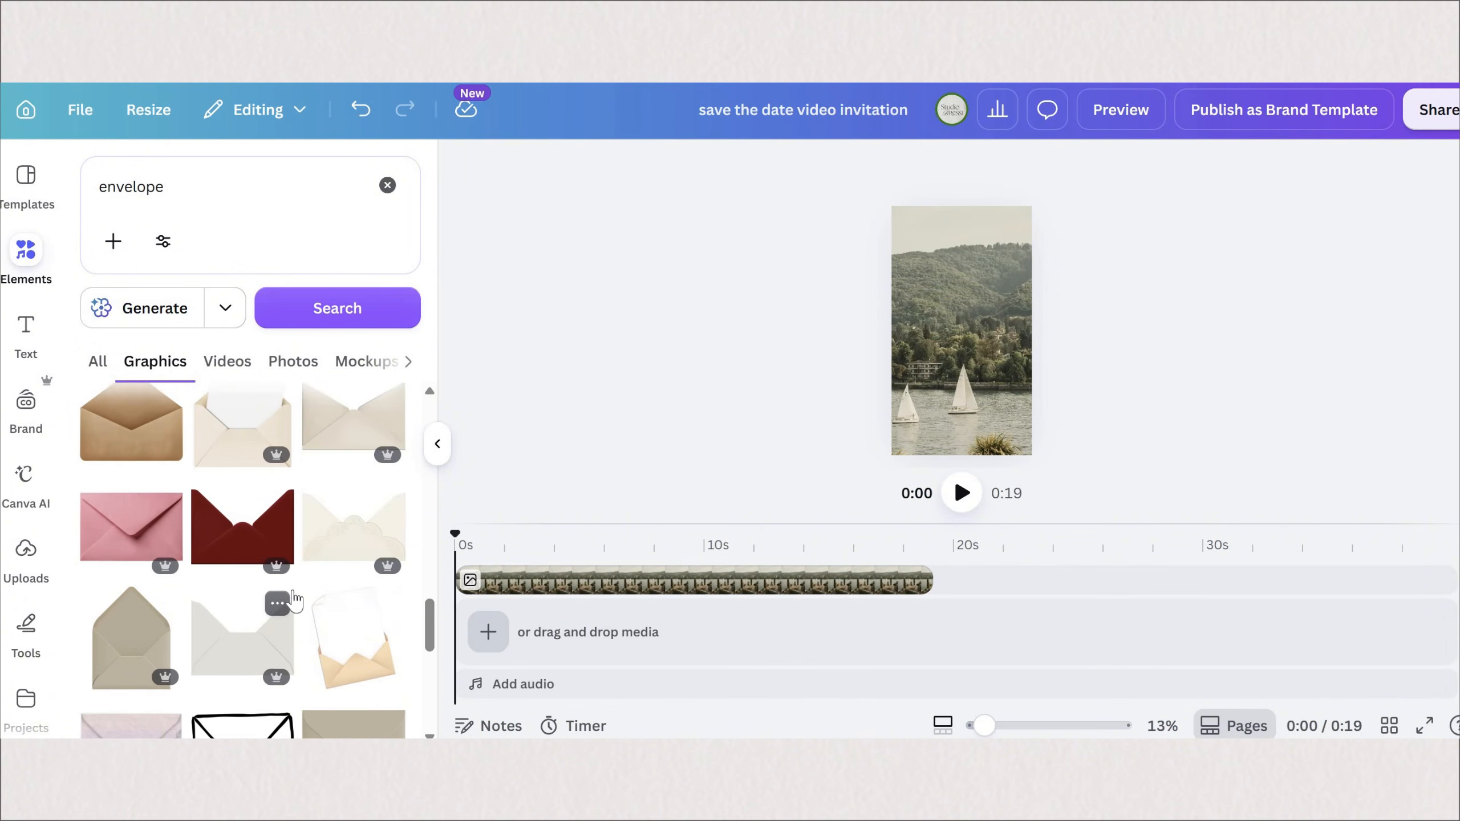
pyautogui.scroll(-7, 293, 598)
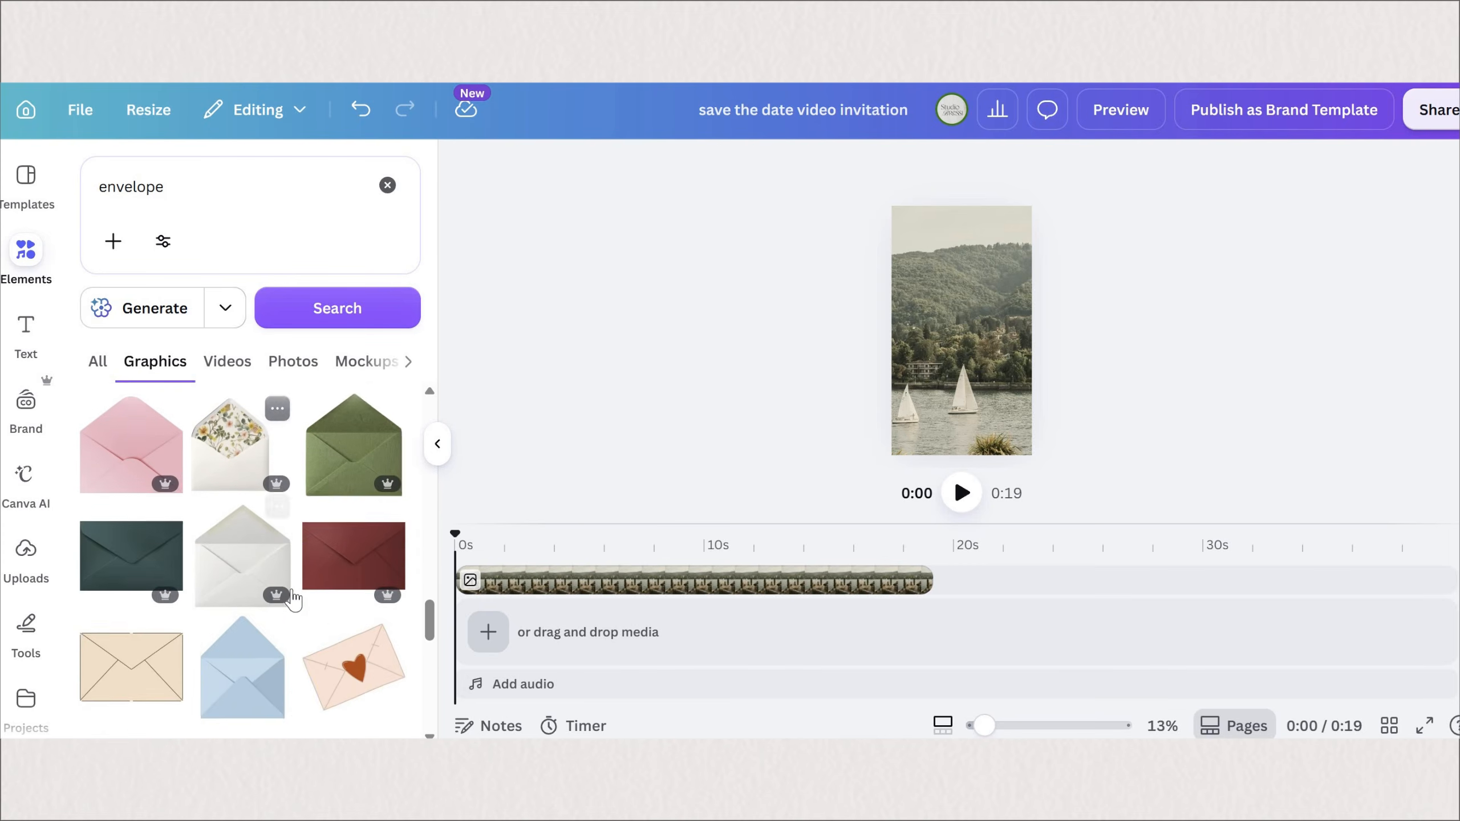
pyautogui.scroll(-5, 293, 598)
pyautogui.click(294, 599)
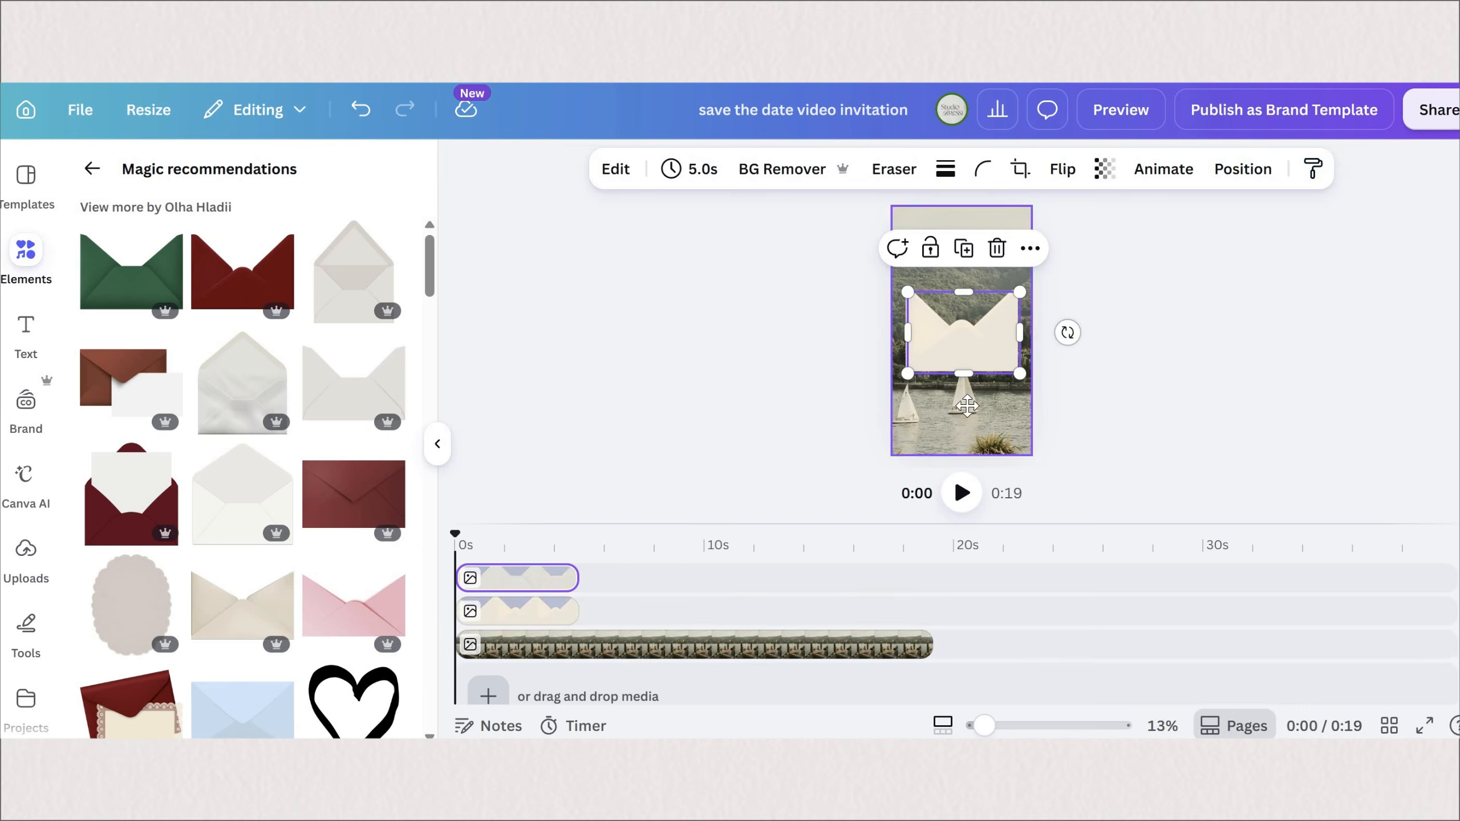
pyautogui.moveTo(971, 352); pyautogui.dragTo(983, 421)
pyautogui.moveTo(964, 346); pyautogui.dragTo(933, 340)
# Browse more envelope designs and add the textured paper open envelope to the page.
pyautogui.scroll(-12, 363, 494)
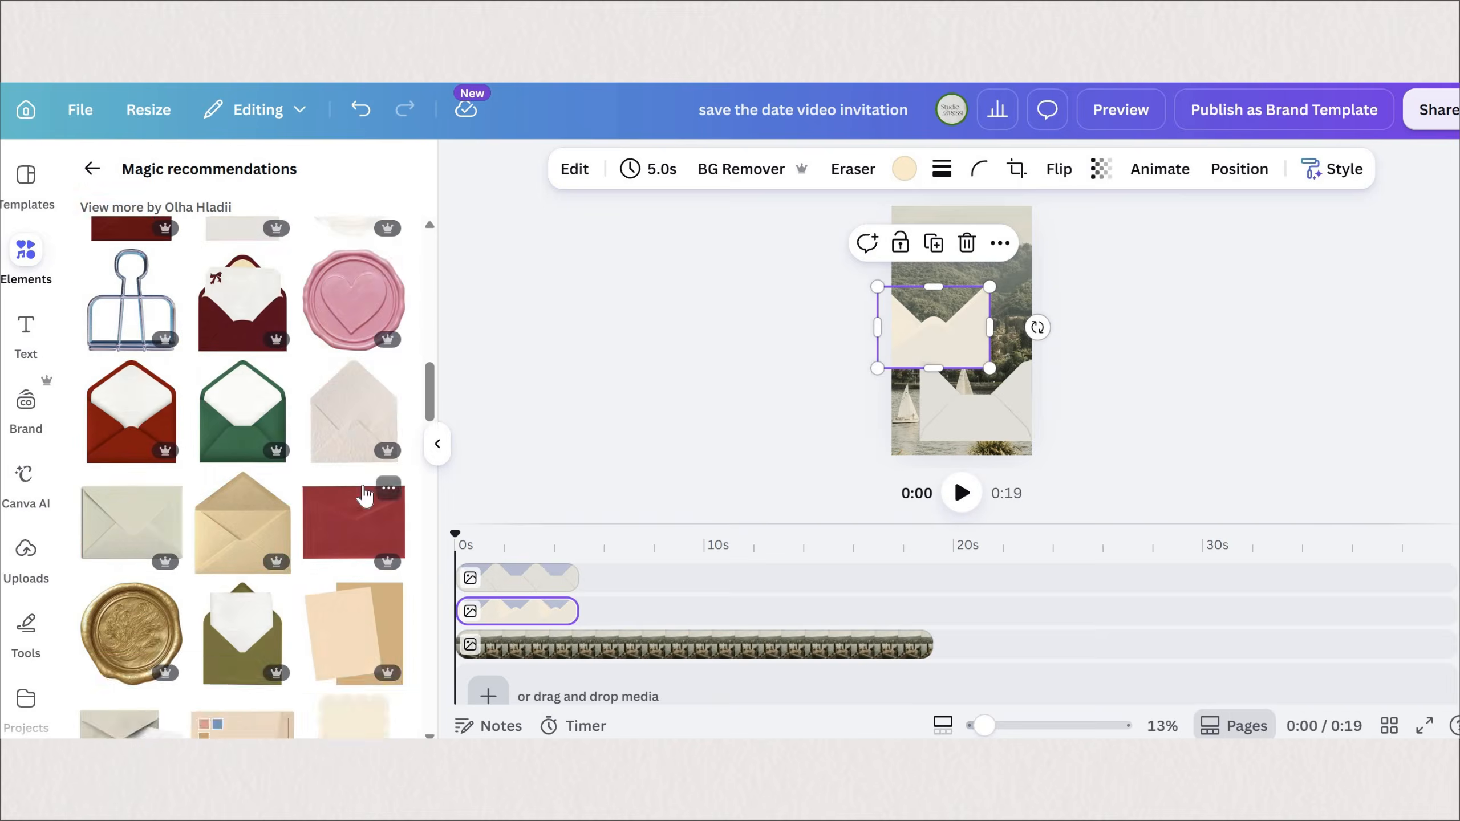
pyautogui.click(92, 168)
pyautogui.scroll(-10, 307, 548)
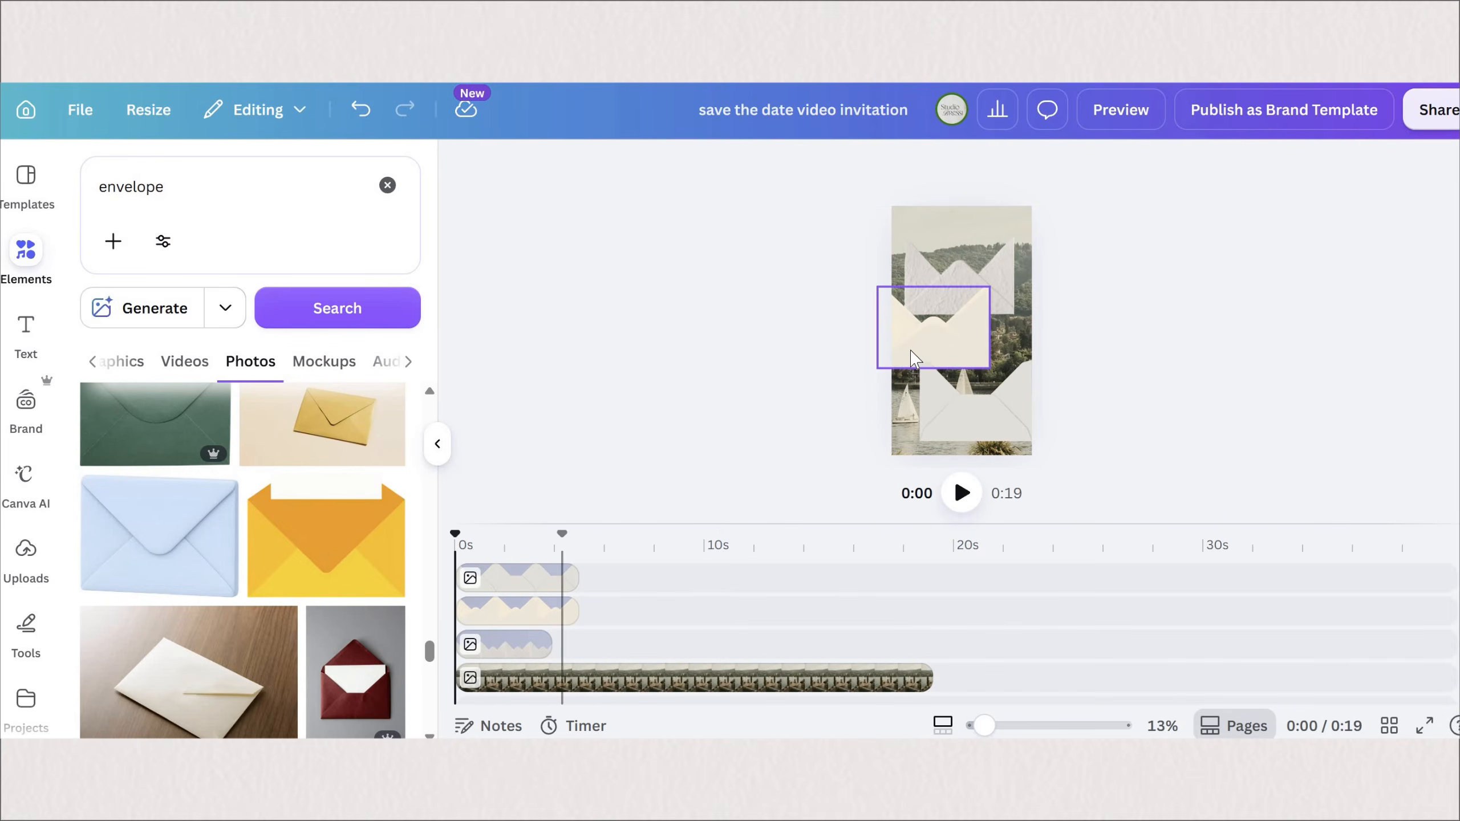
# Delete the cream and the plain light grey envelopes, leaving the textured envelope and the separate flap.
pyautogui.click(915, 359)
pyautogui.press('Delete')
pyautogui.click(940, 363)
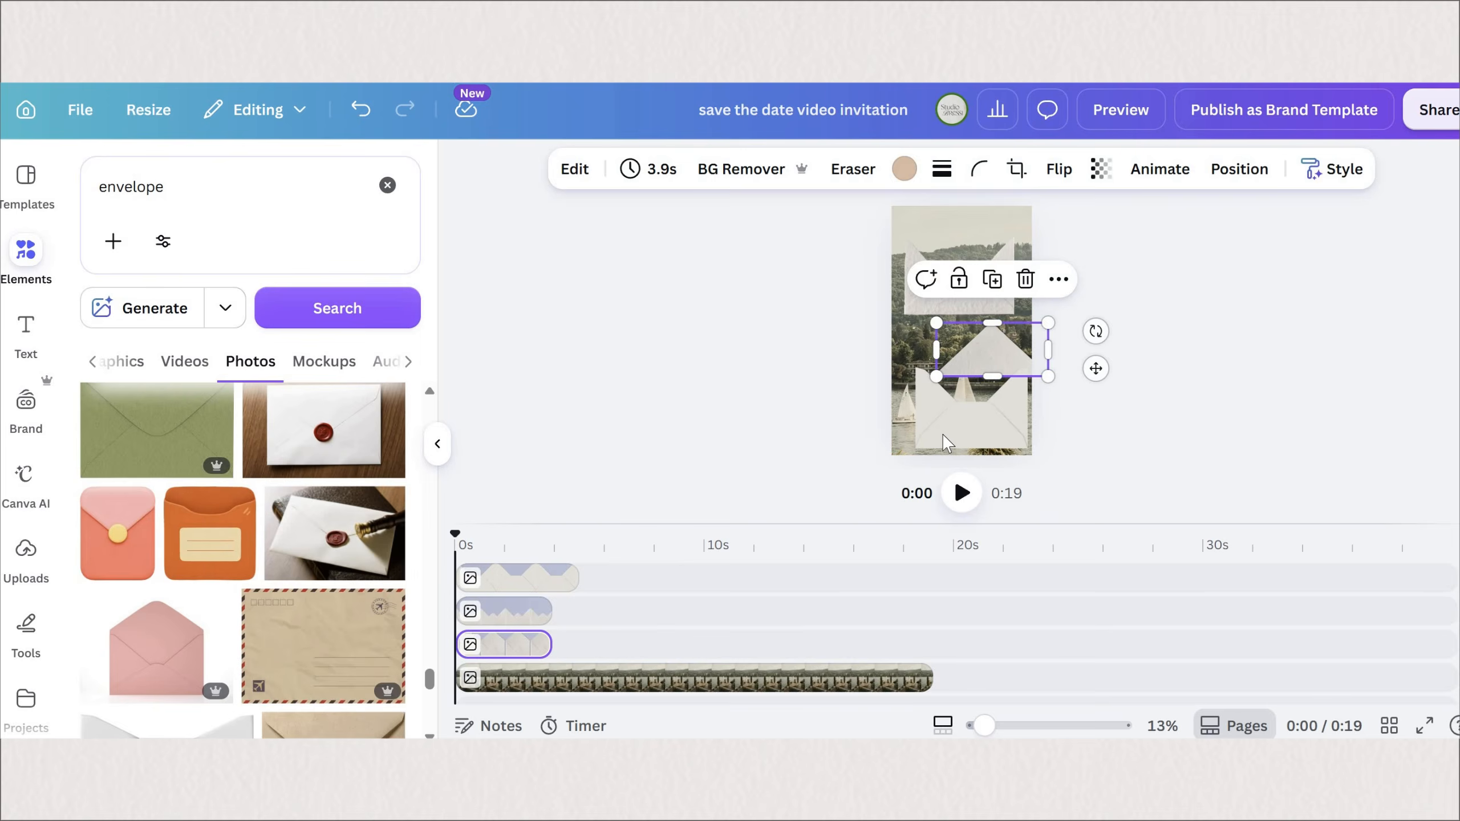
pyautogui.click(1018, 412)
pyautogui.press('Delete')
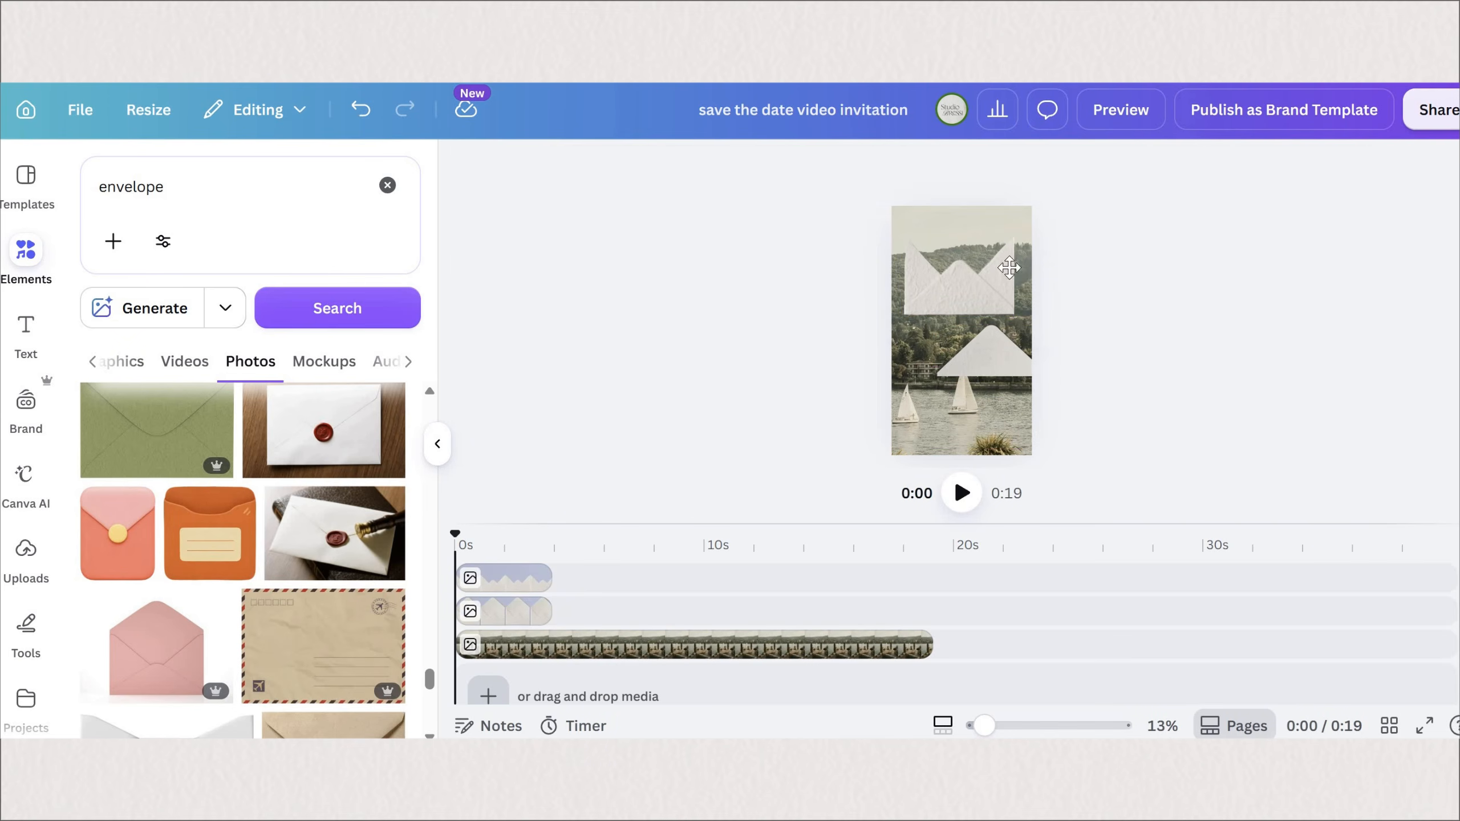
# Rotate the textured envelope and its flap a quarter turn and overlap them in the page's upper part.
pyautogui.moveTo(1063, 339); pyautogui.dragTo(1015, 249)
pyautogui.moveTo(964, 355)
pyautogui.mouseDown()
pyautogui.moveTo(1015, 249)
pyautogui.moveTo(956, 379)
pyautogui.mouseUp()
pyautogui.click(965, 296)
pyautogui.moveTo(980, 277); pyautogui.dragTo(943, 265)
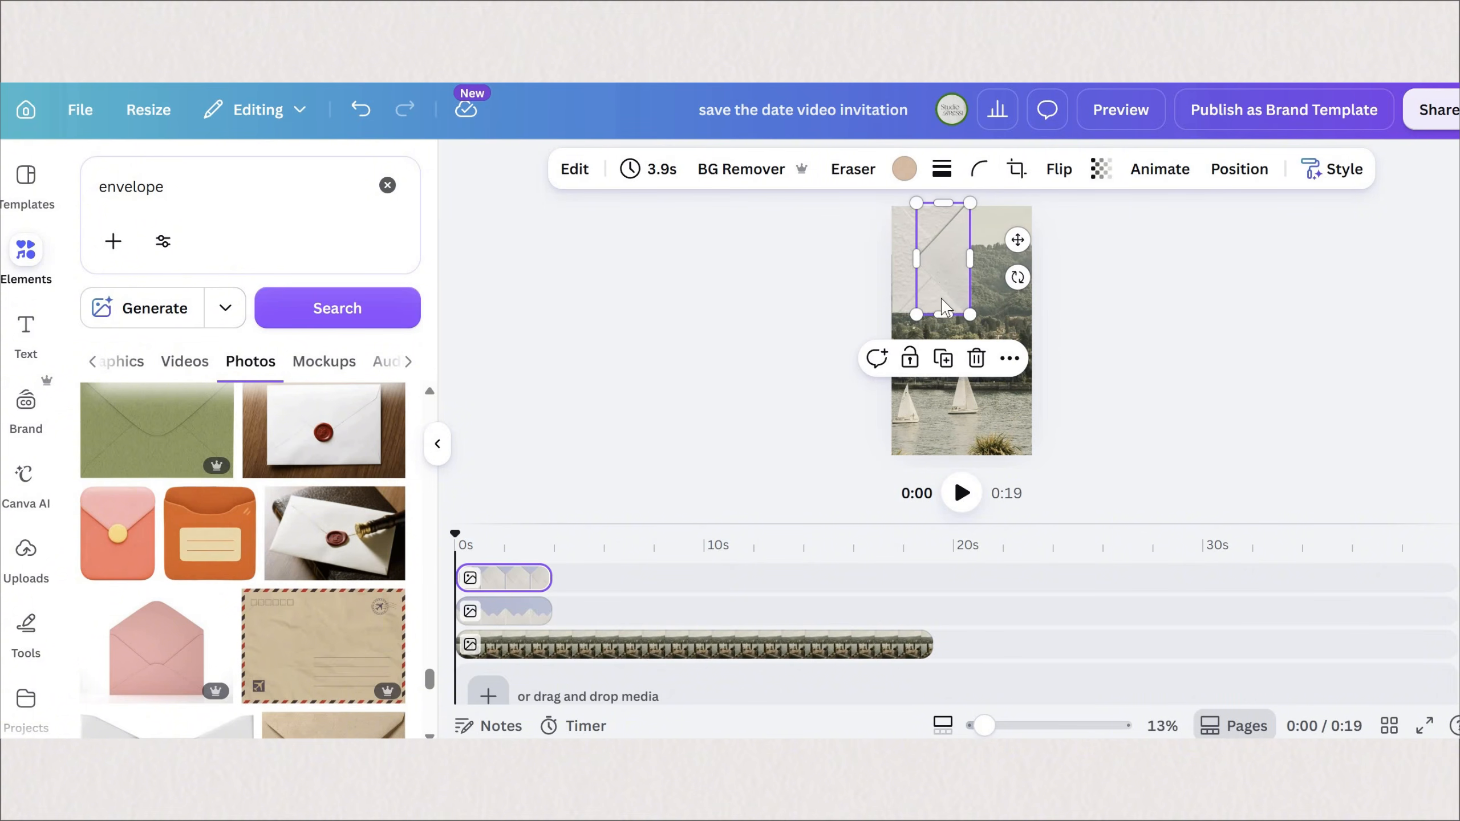
pyautogui.press('Escape')
# Enlarge the rotated envelope and flap to cover the whole page, with the flap pointing left from the right edge.
pyautogui.moveTo(971, 316); pyautogui.dragTo(1107, 532)
pyautogui.moveTo(1000, 365); pyautogui.dragTo(971, 350)
pyautogui.click(967, 352)
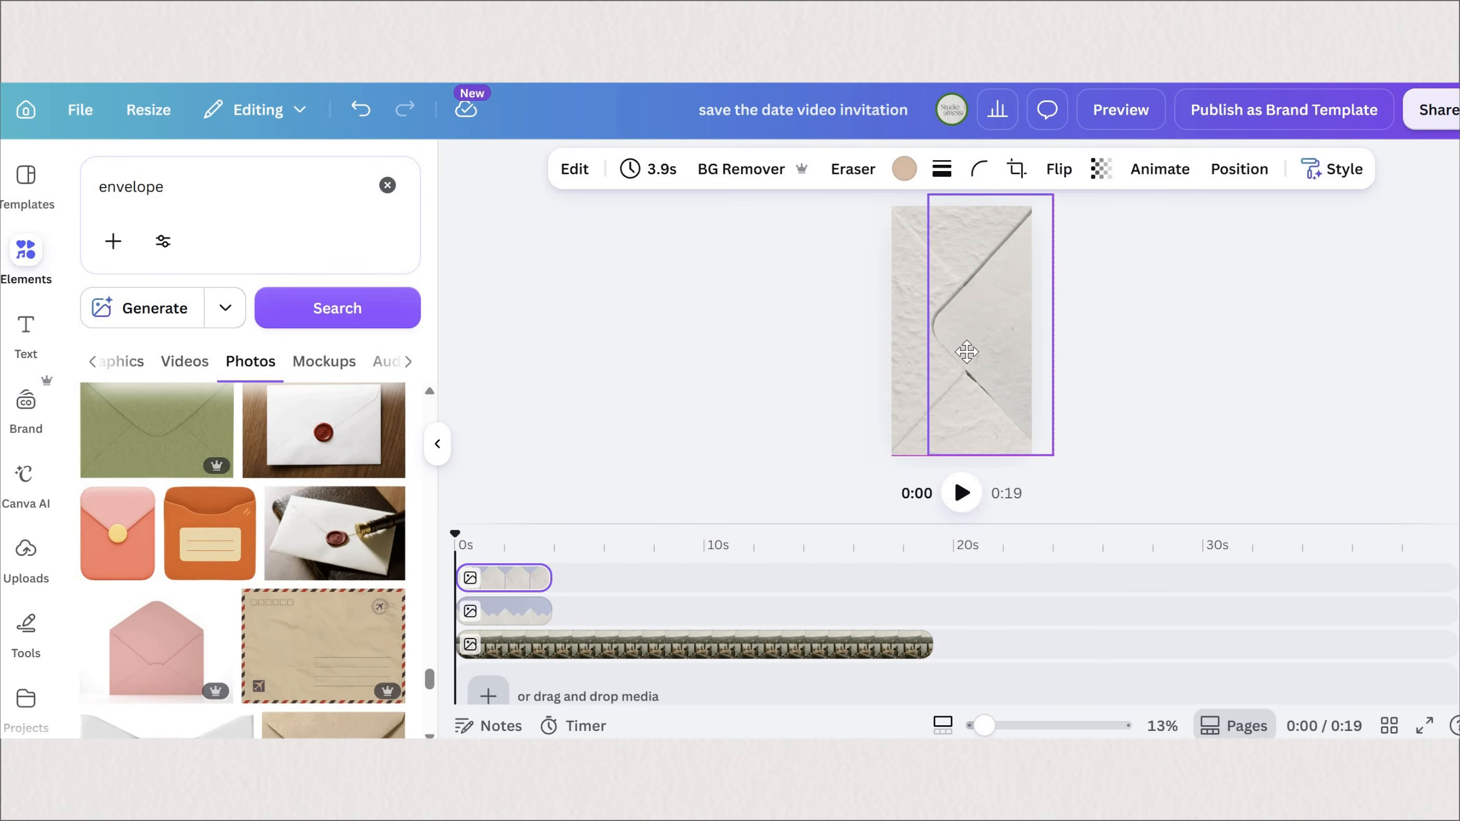
# Nudge the flap slightly left and down to line it up with the envelope's folds.
pyautogui.press('Left')
pyautogui.press('Left')
pyautogui.press('Left')
pyautogui.press('Left')
pyautogui.press('Left')
pyautogui.press('Left')
pyautogui.press('Down')
pyautogui.press('Down')
pyautogui.press('Down')
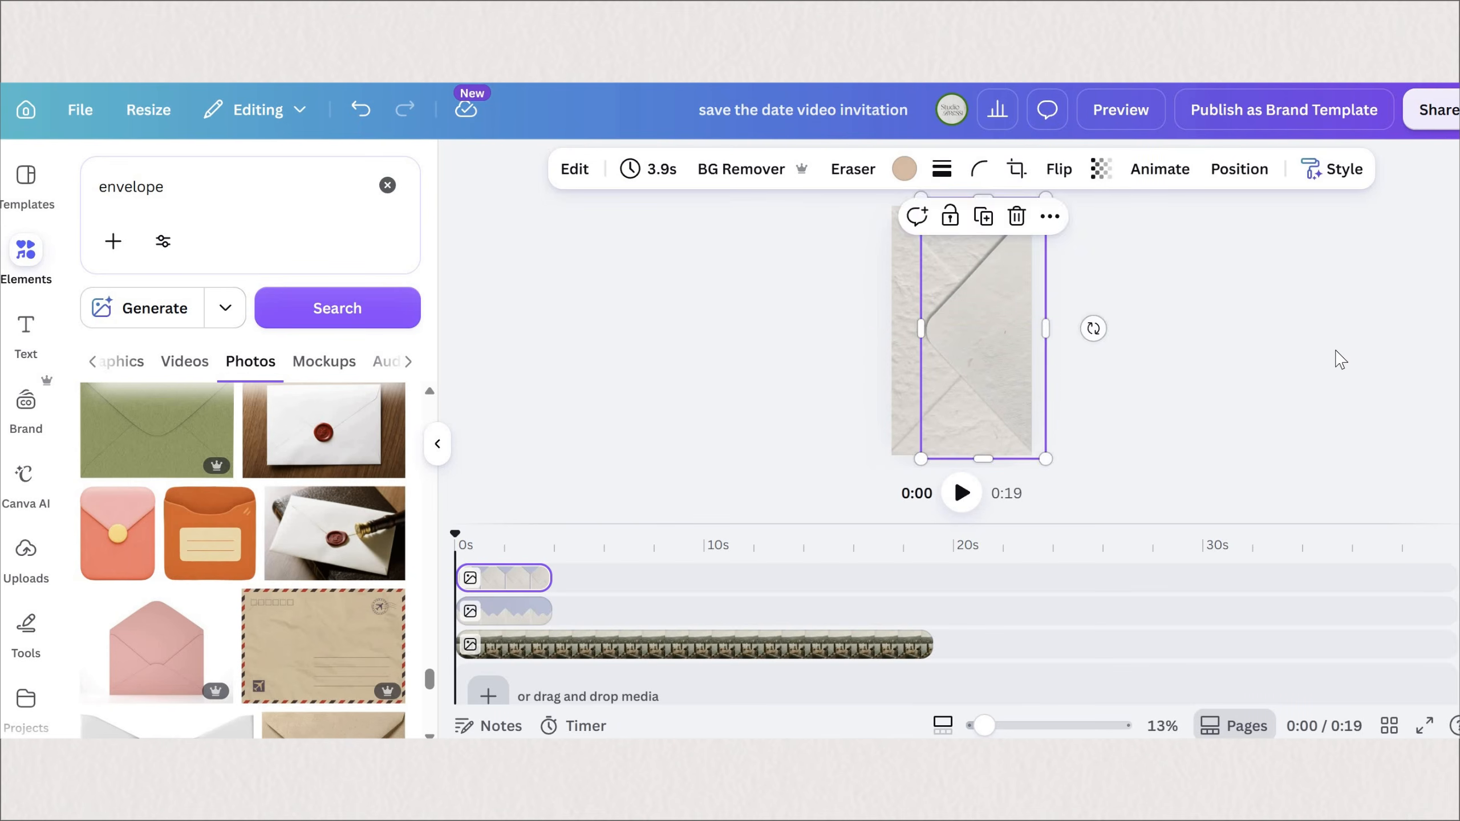
pyautogui.click(1336, 349)
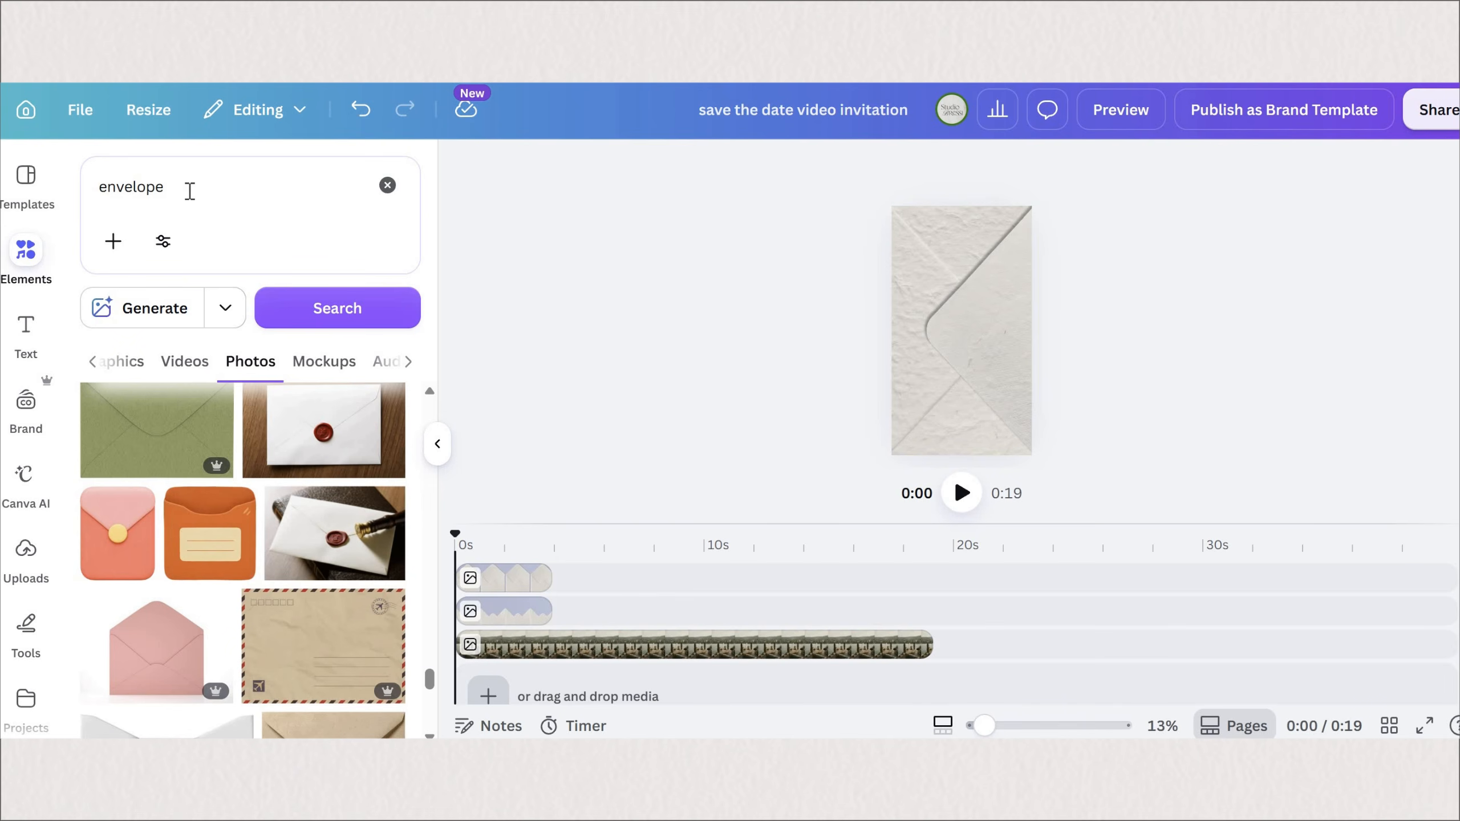
# Search for "wax seal", add a plain beige seal at the flap's tip, and rotate the white flower sprig behind it.
pyautogui.click(279, 202)
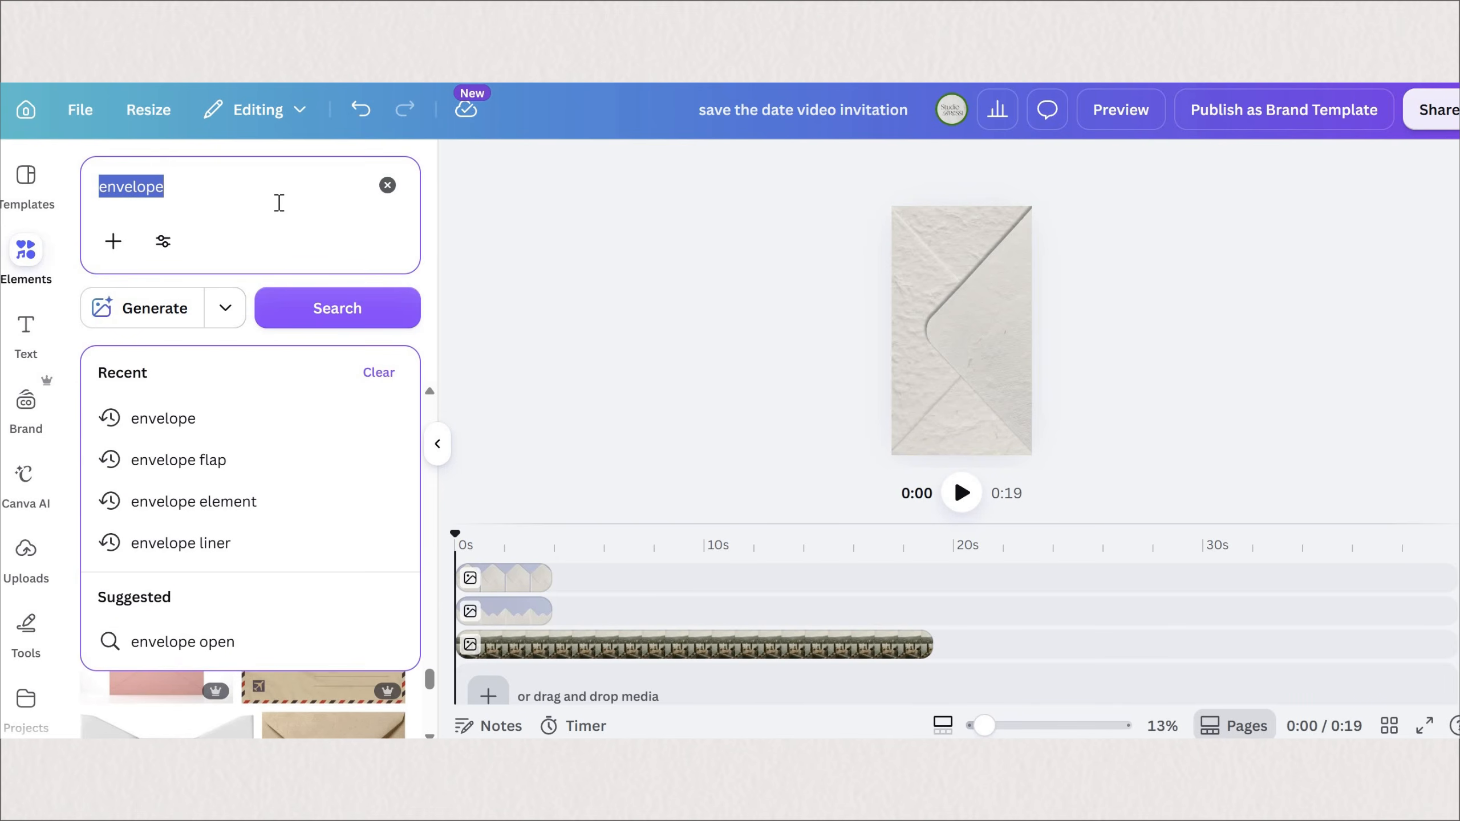
pyautogui.write('wax seal')
pyautogui.press('Return')
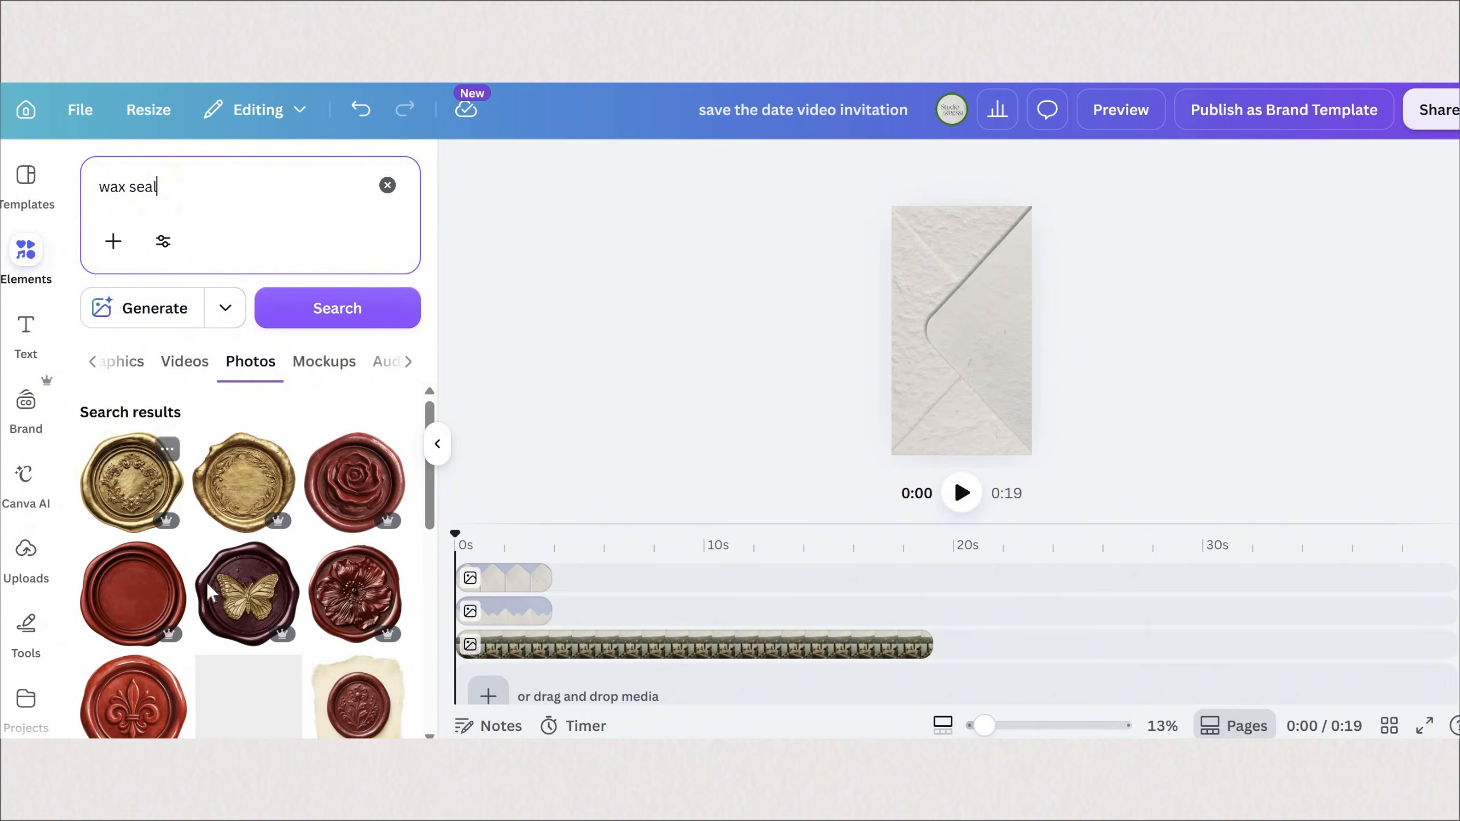
pyautogui.click(351, 494)
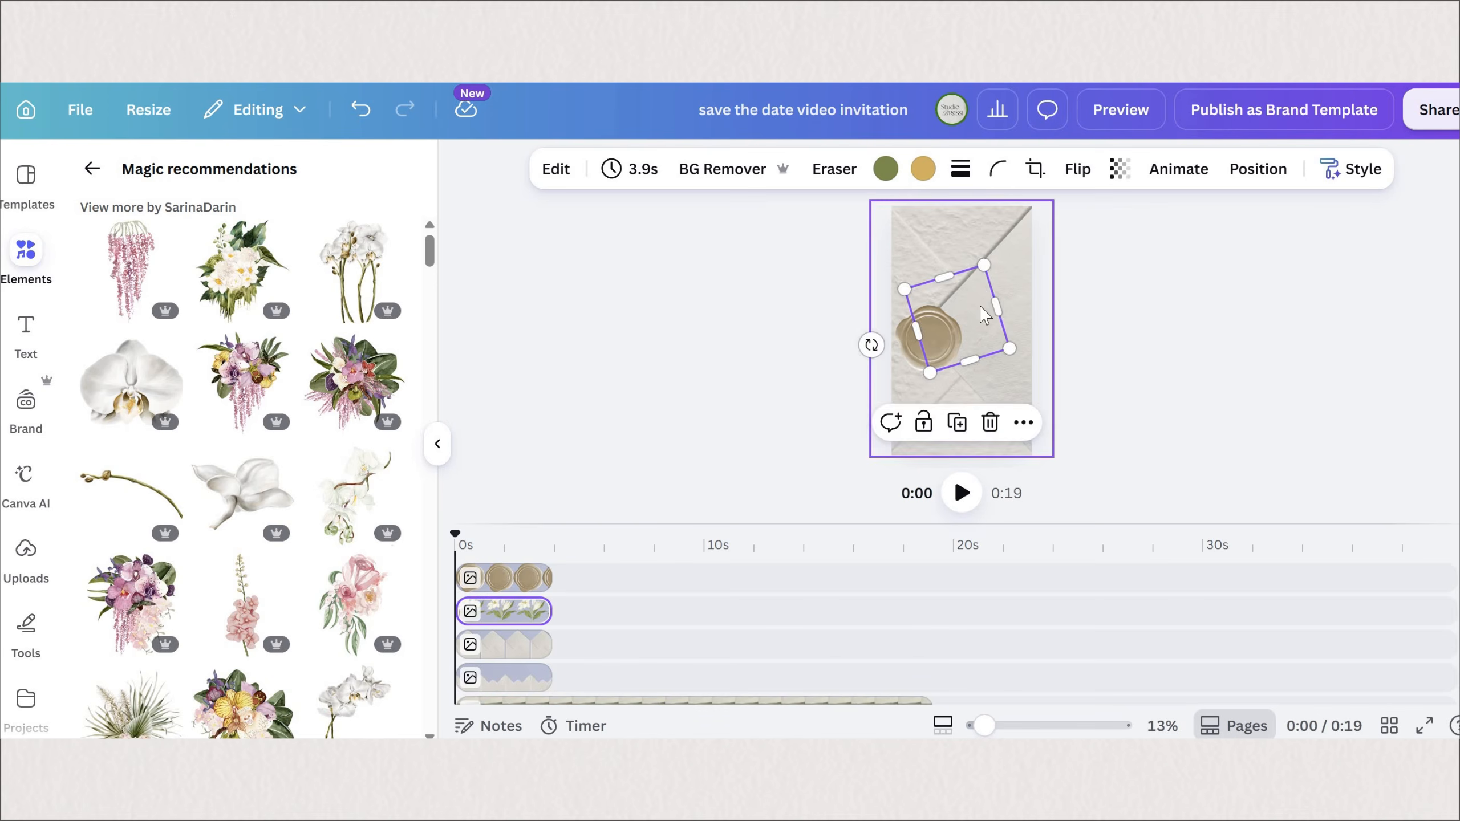
pyautogui.moveTo(870, 342); pyautogui.dragTo(898, 364)
pyautogui.click(961, 409)
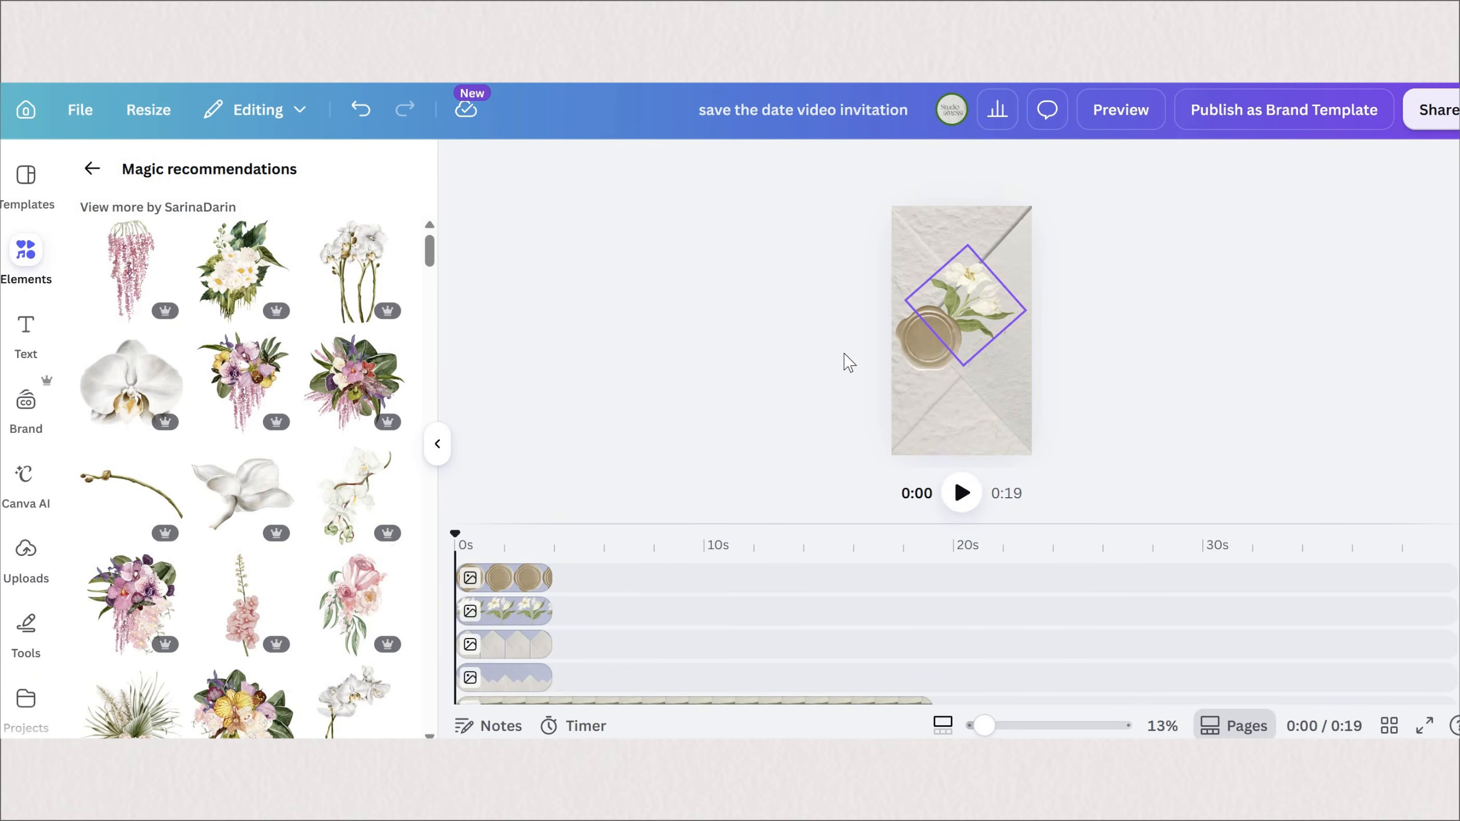
# Group the wax seal, the white flower sprig and the envelope flap.
pyautogui.click(944, 343)
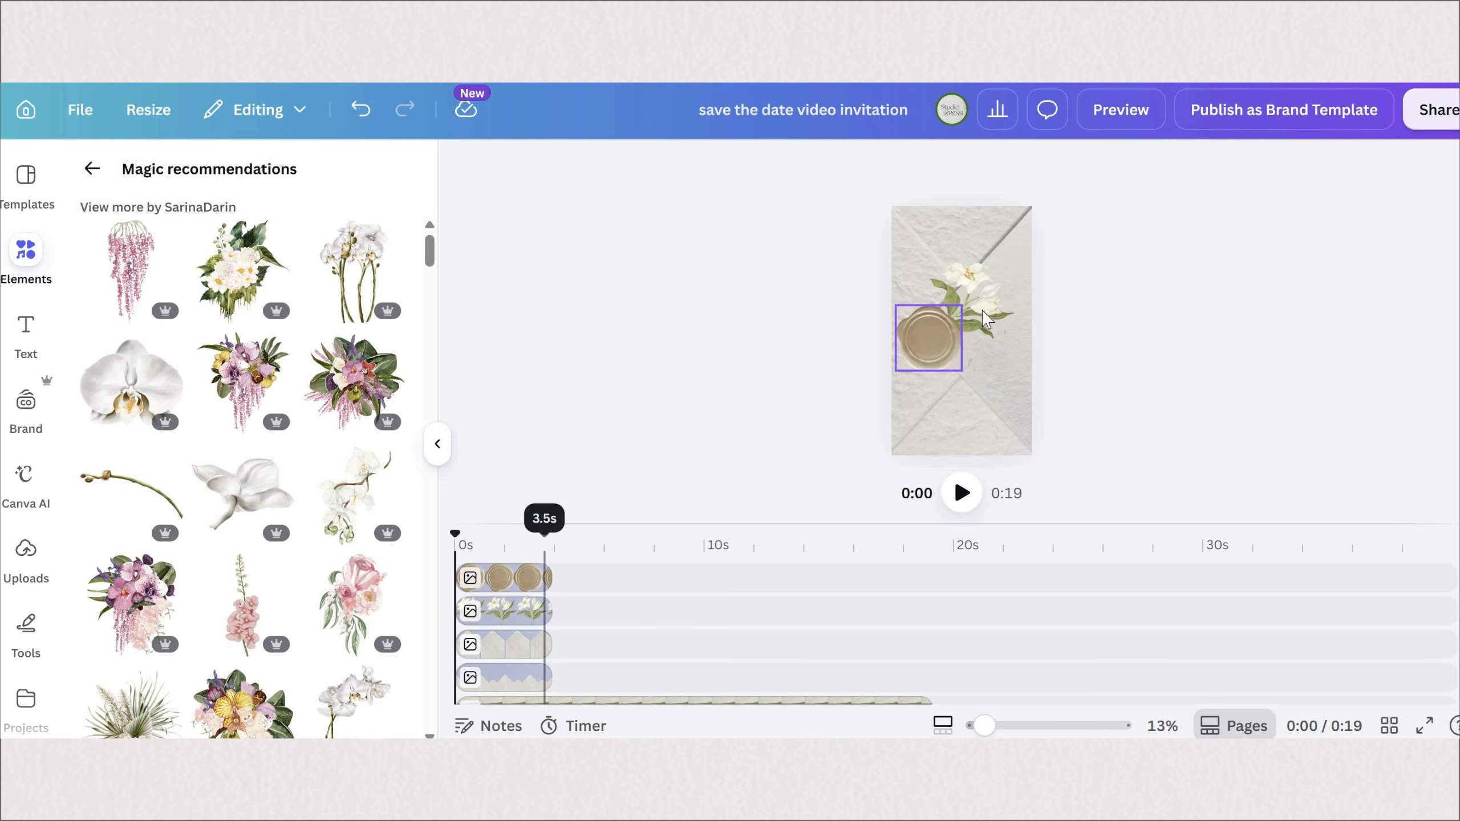
pyautogui.keyDown('shift'); pyautogui.click(985, 360); pyautogui.keyUp('shift')
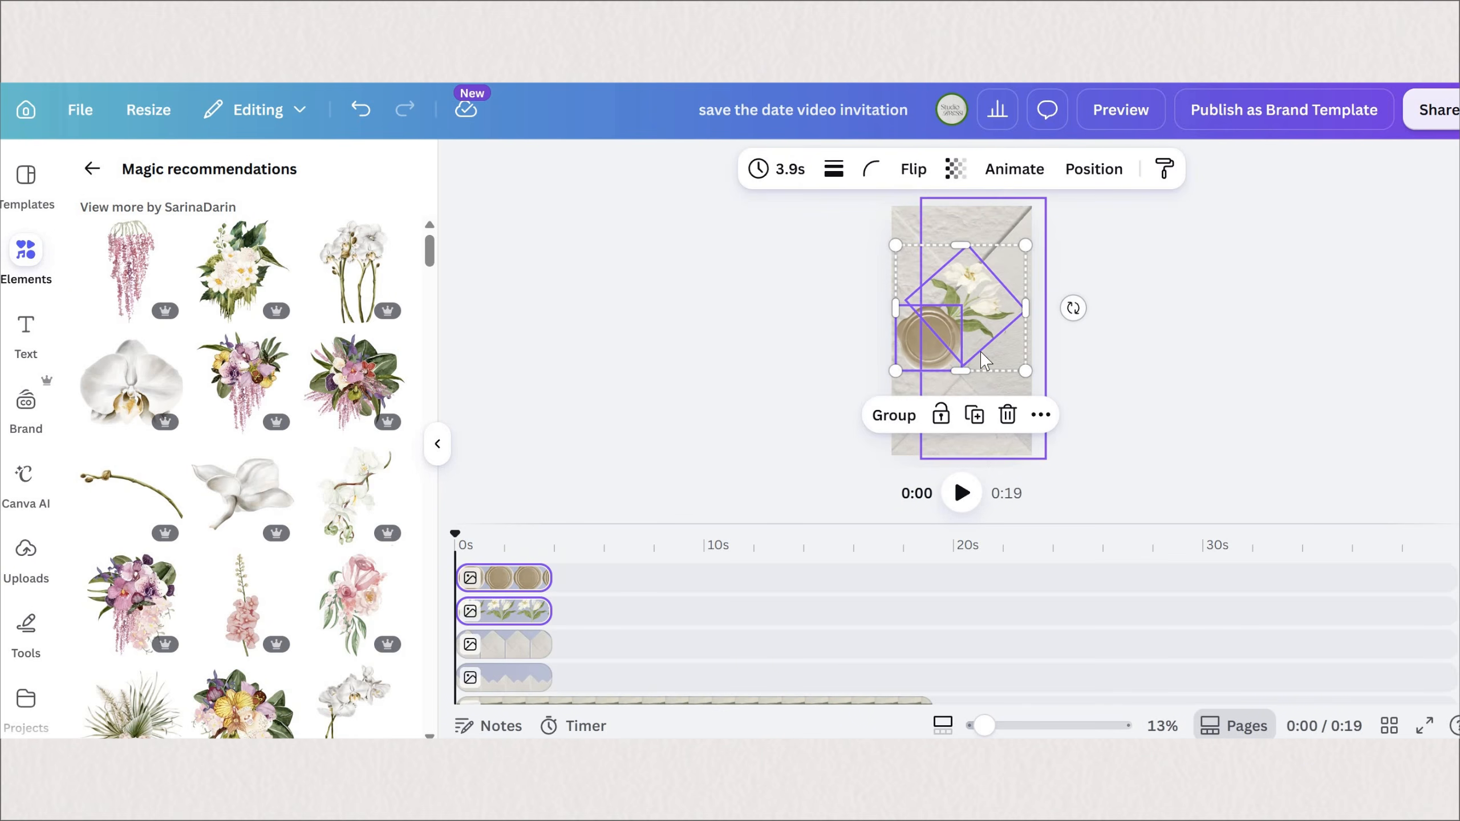
pyautogui.keyDown('shift'); pyautogui.click(961, 347); pyautogui.keyUp('shift')
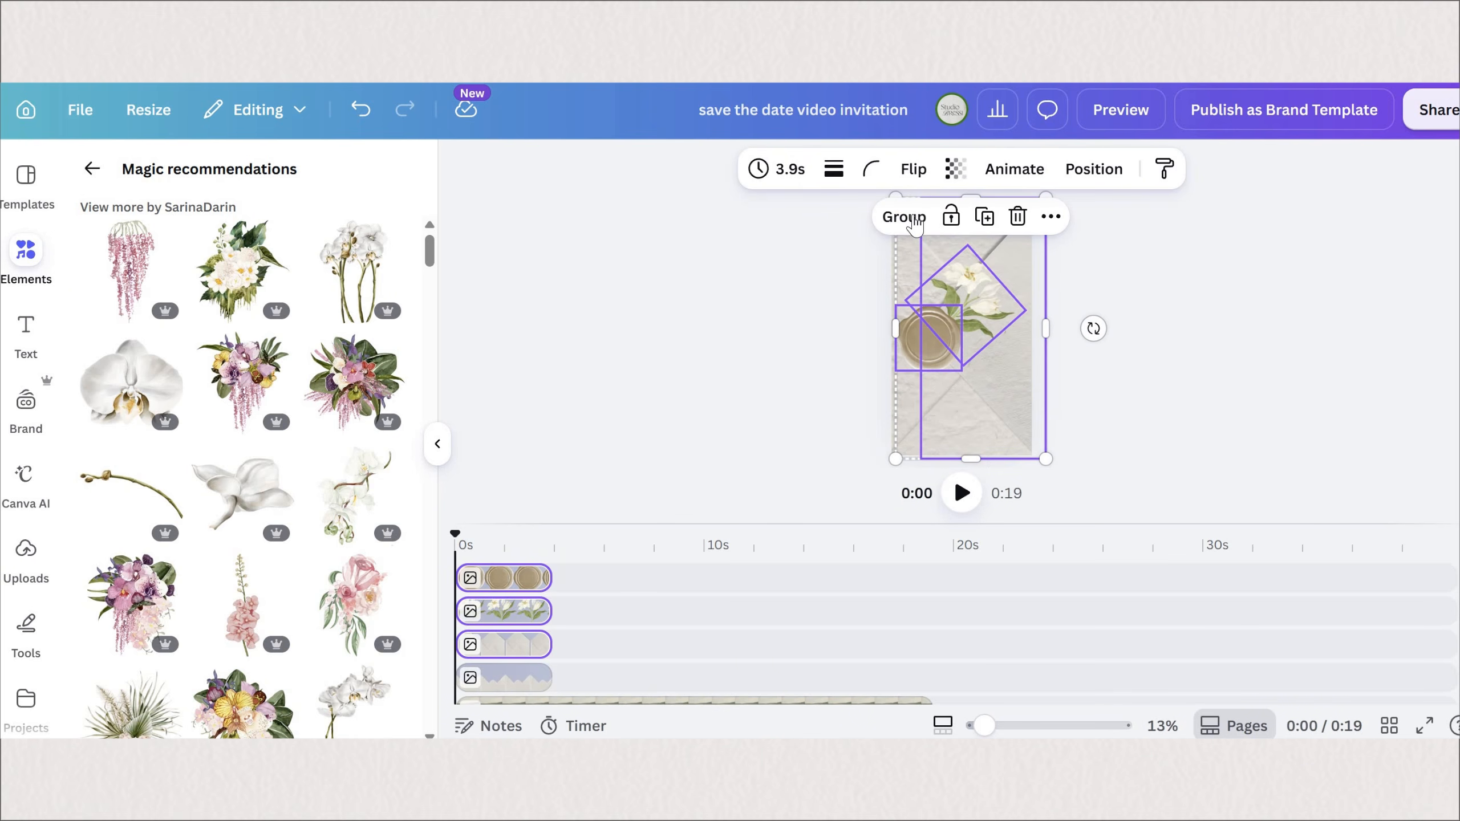
pyautogui.click(904, 217)
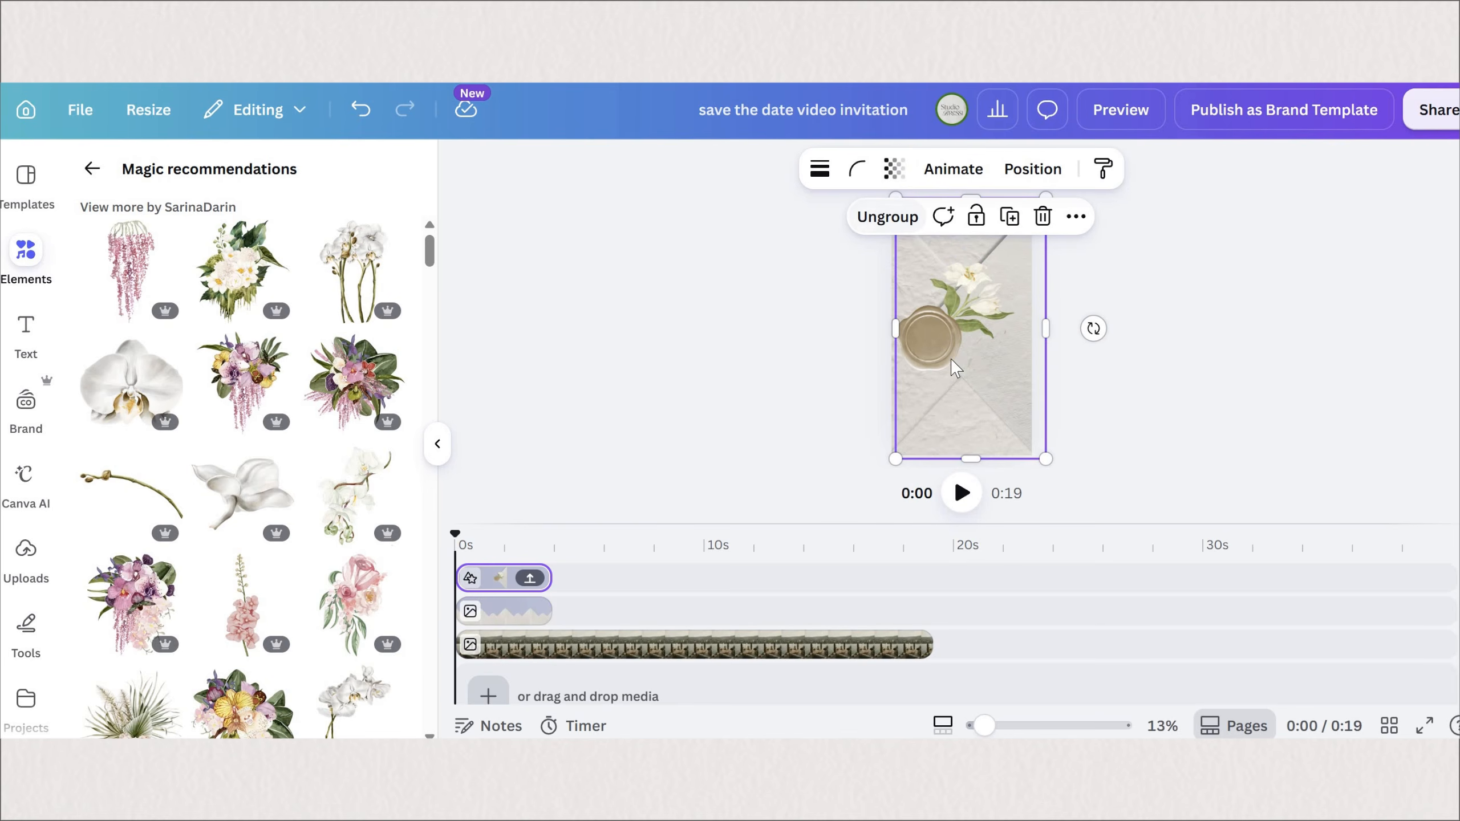
# Nudge the sealed flap group slightly left and create a custom animation that slides it straight to the right across the page.
pyautogui.moveTo(941, 358); pyautogui.dragTo(963, 361)
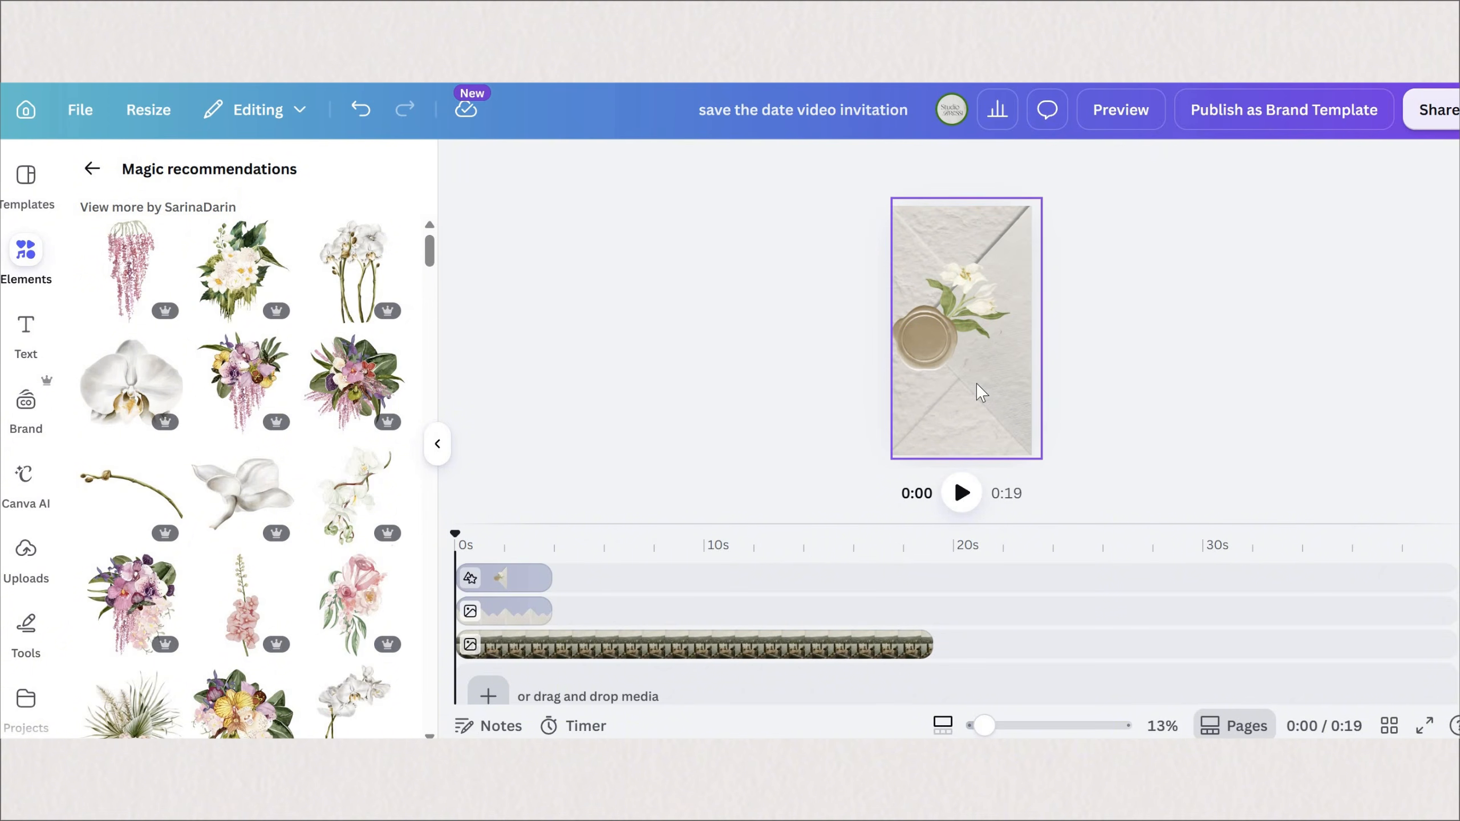
pyautogui.click(1011, 394)
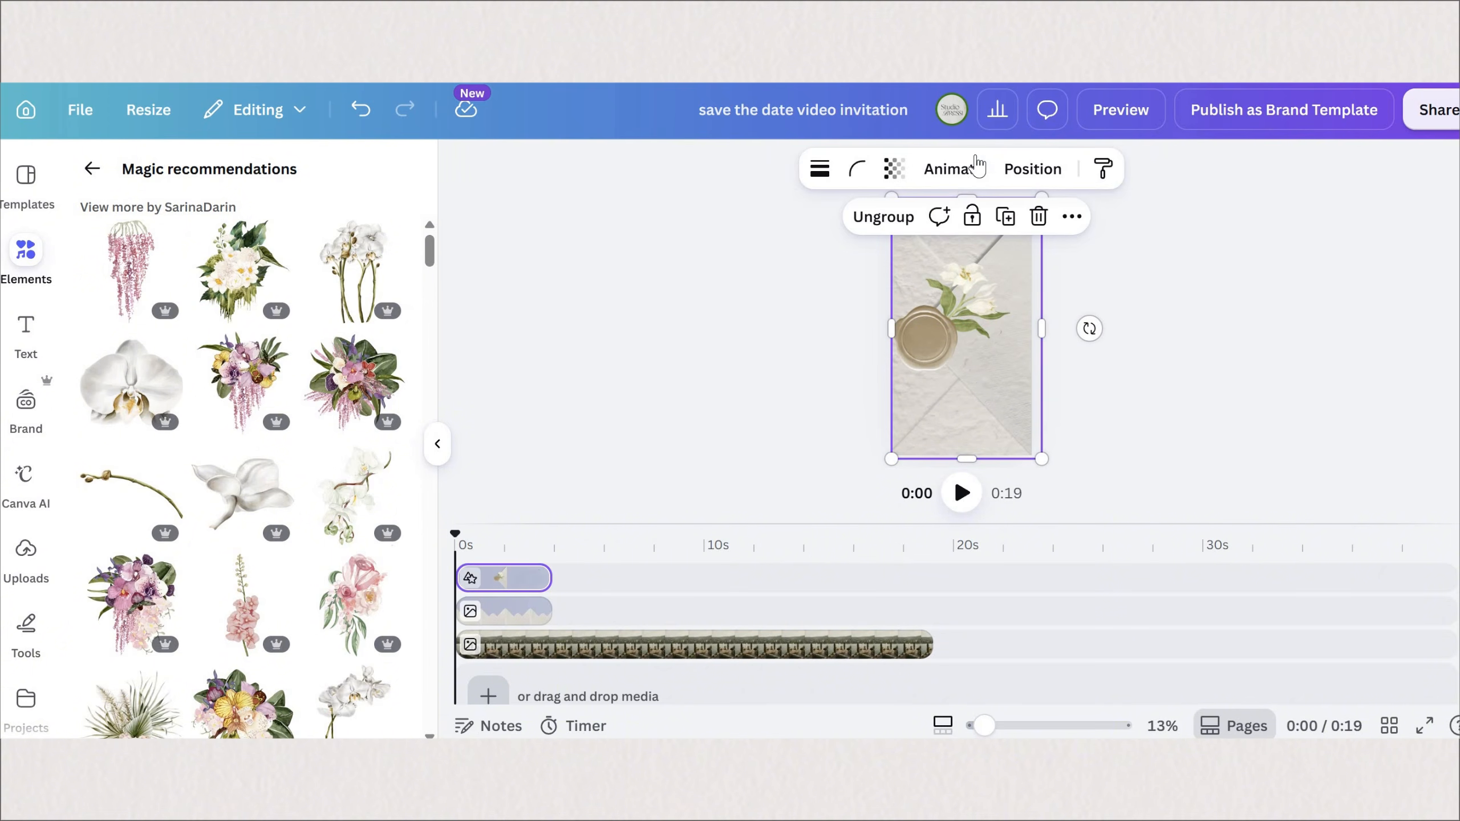
pyautogui.click(959, 174)
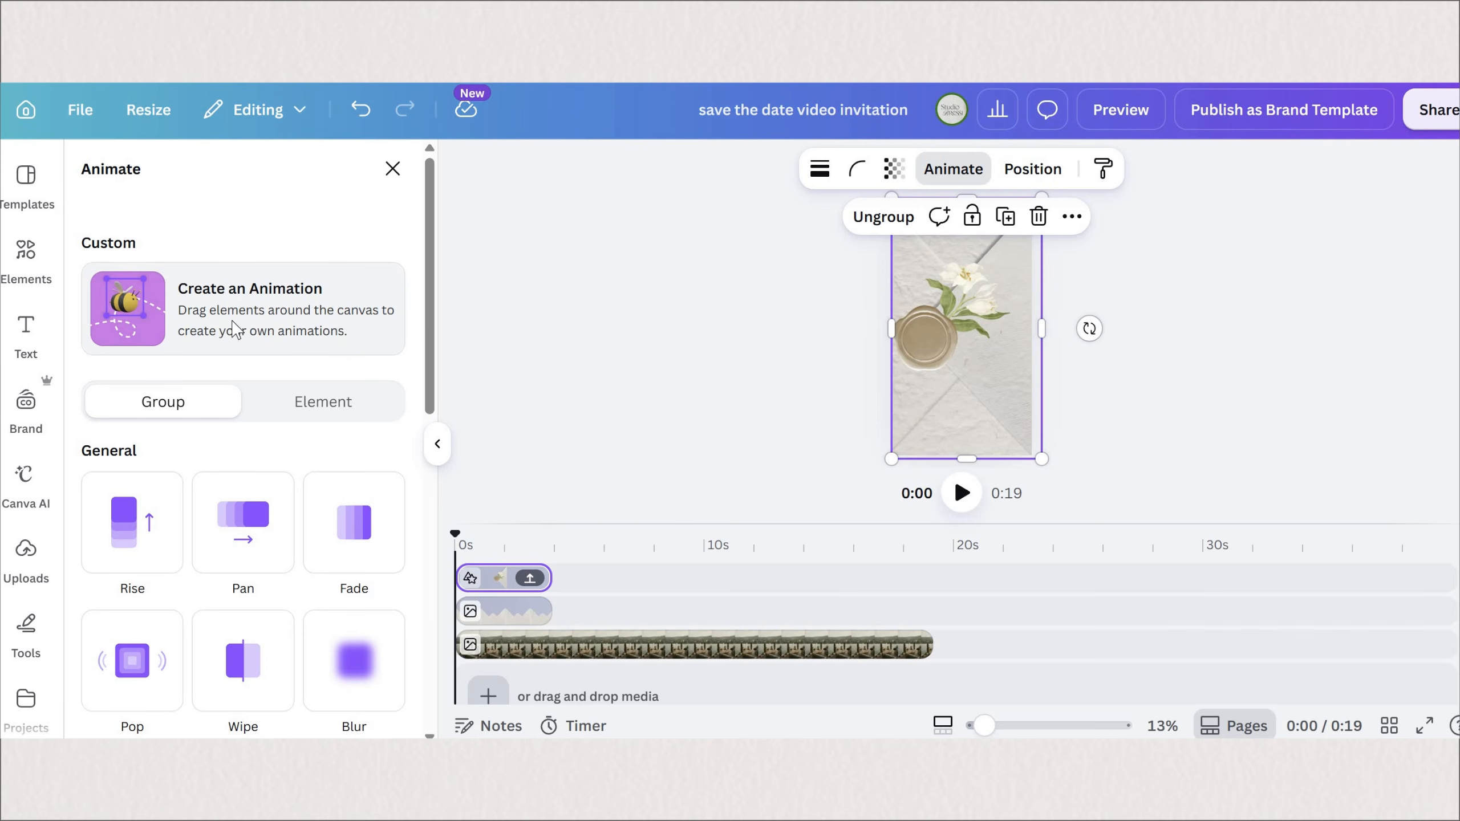
pyautogui.click(252, 342)
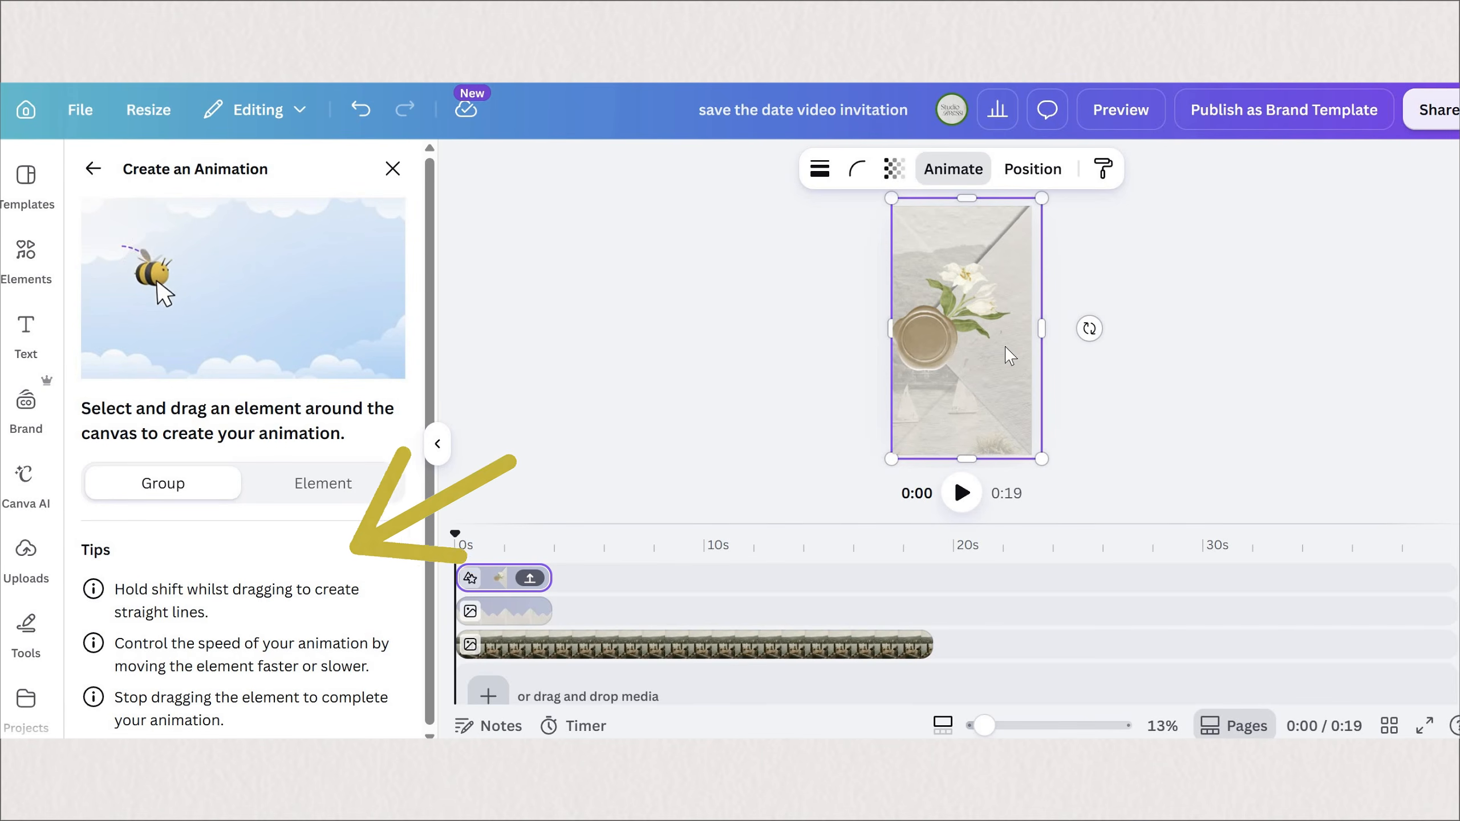
pyautogui.moveTo(984, 355); pyautogui.dragTo(1083, 356)
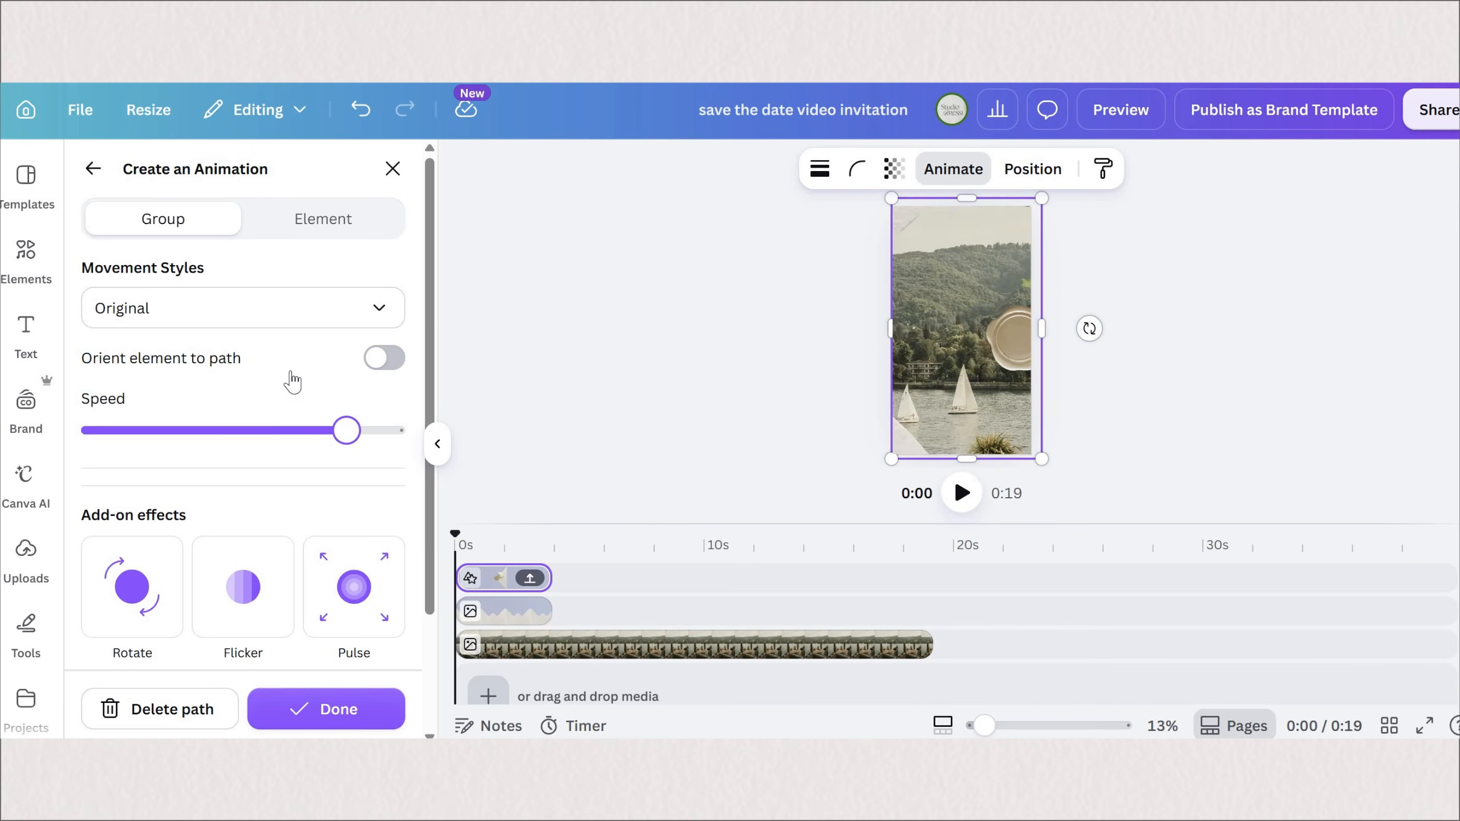
# Set the flap animation's movement style to Steady and lower its speed slightly.
pyautogui.click(241, 307)
pyautogui.click(231, 455)
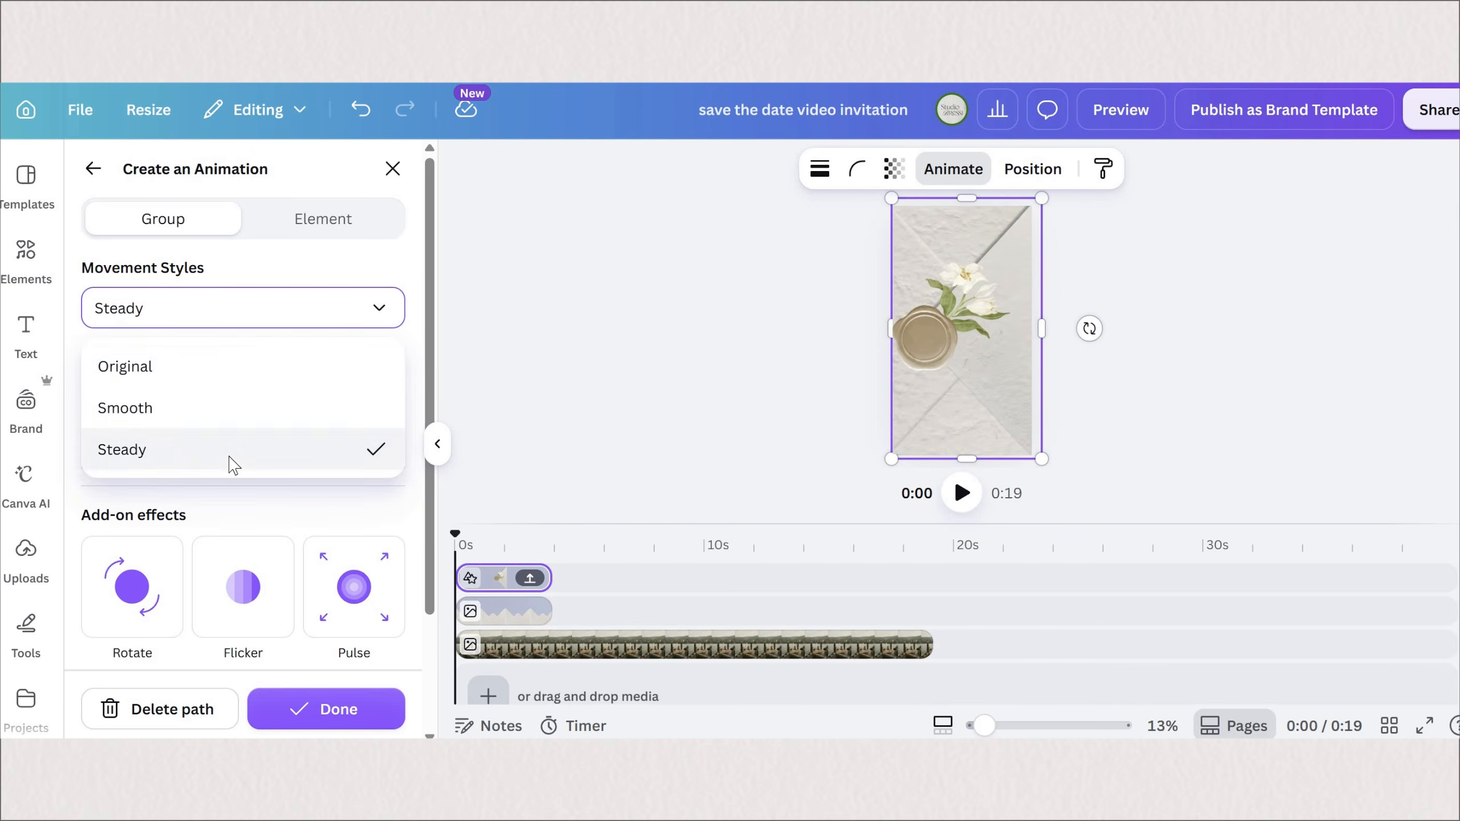
pyautogui.moveTo(400, 430); pyautogui.dragTo(359, 430)
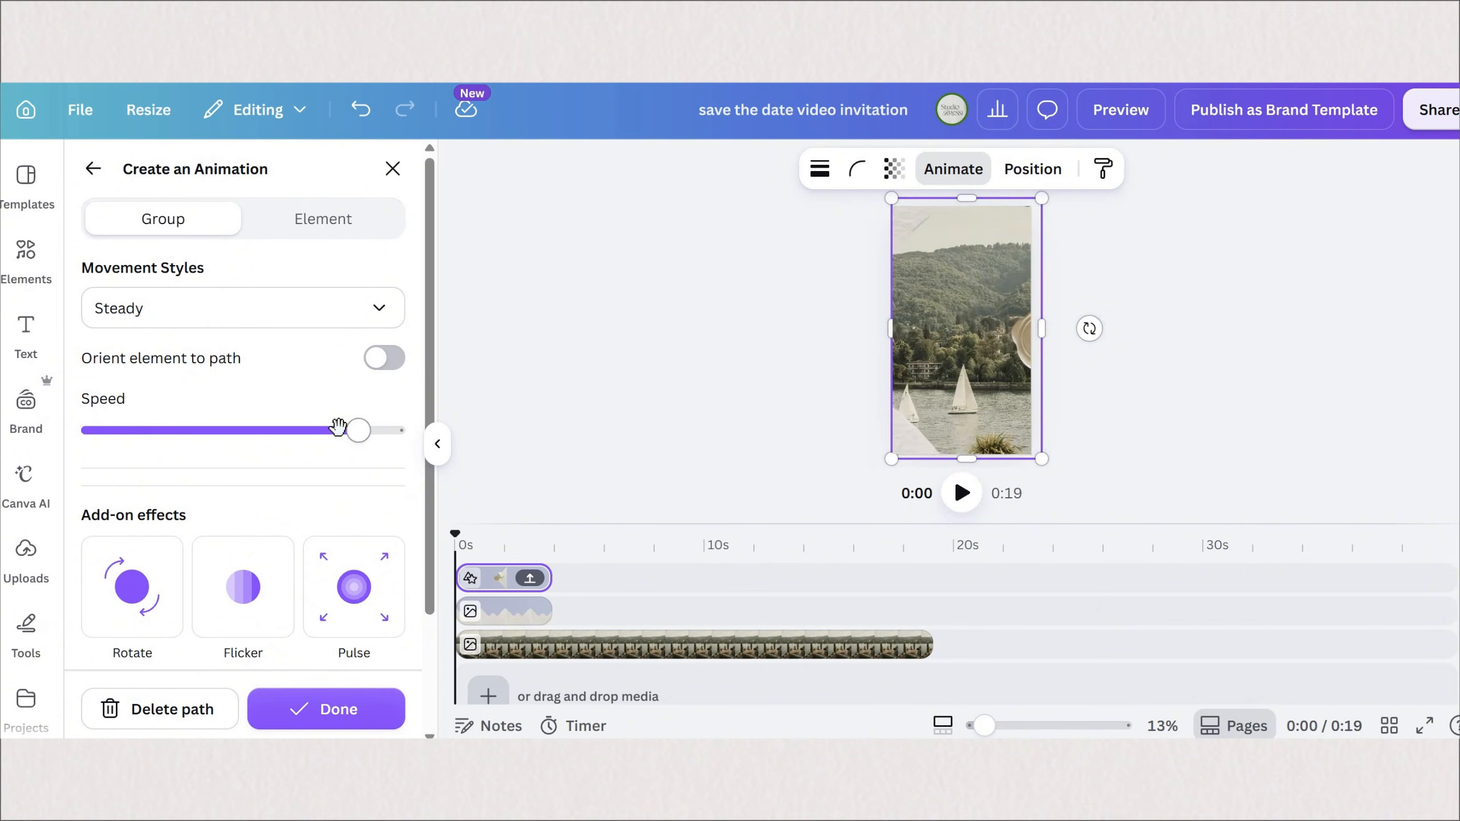
pyautogui.click(338, 429)
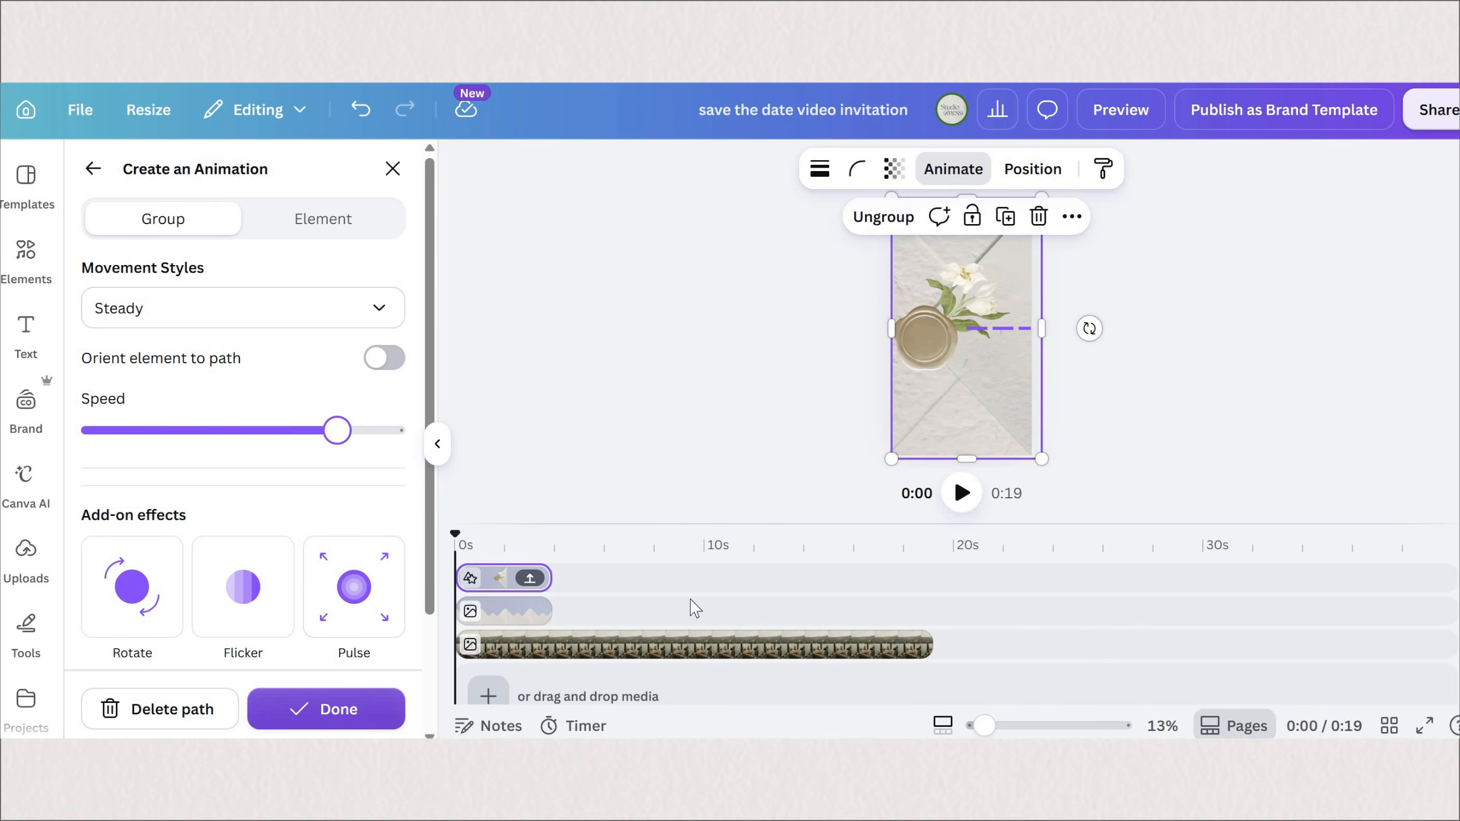
# Add an off-white torn-edge sheet from a "paper" graphics search, placing its clip beneath the envelope layers and positioning it on the page.
pyautogui.click(510, 621)
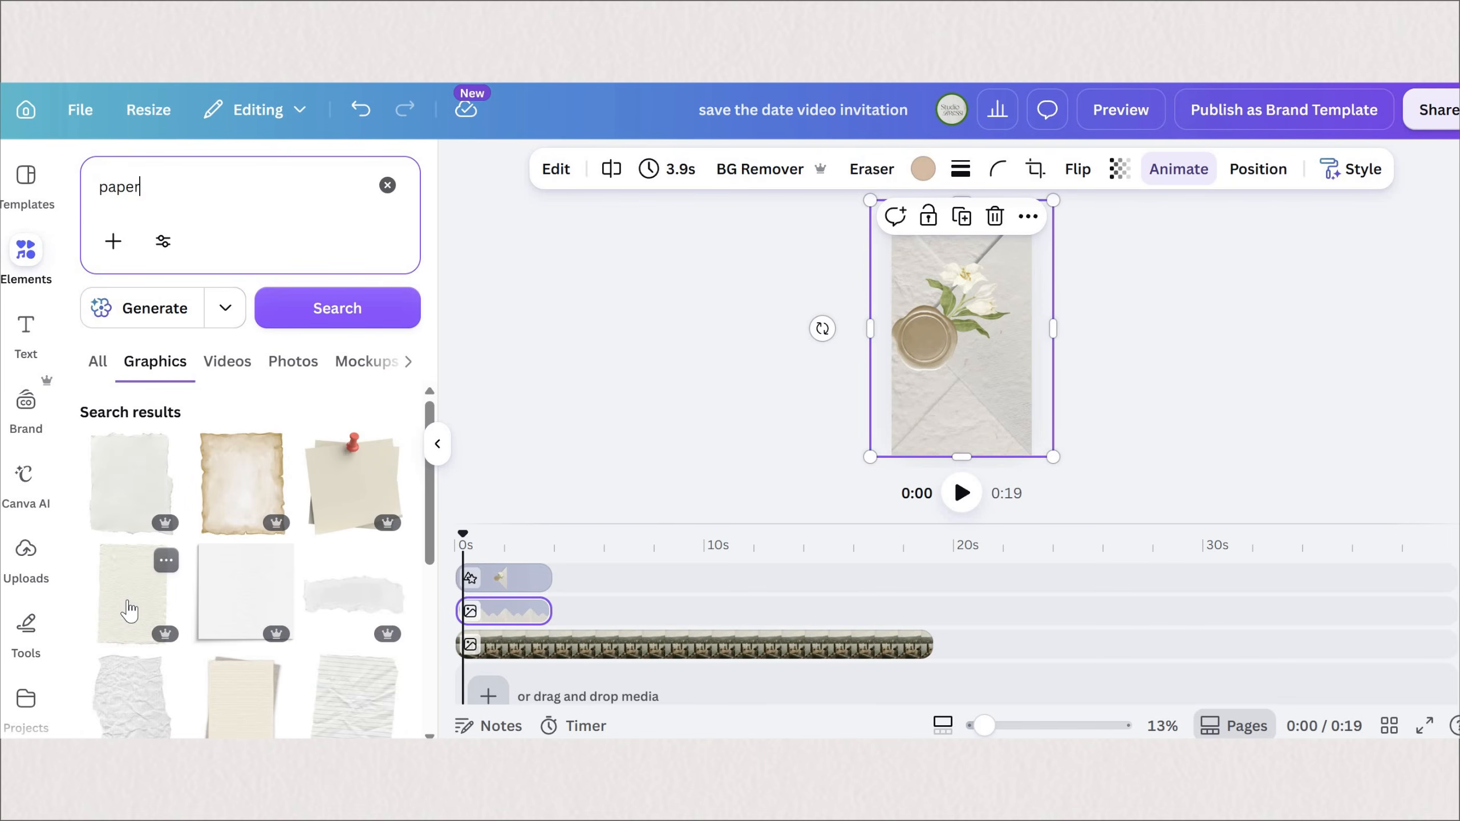
pyautogui.click(136, 611)
pyautogui.moveTo(528, 576); pyautogui.dragTo(558, 653)
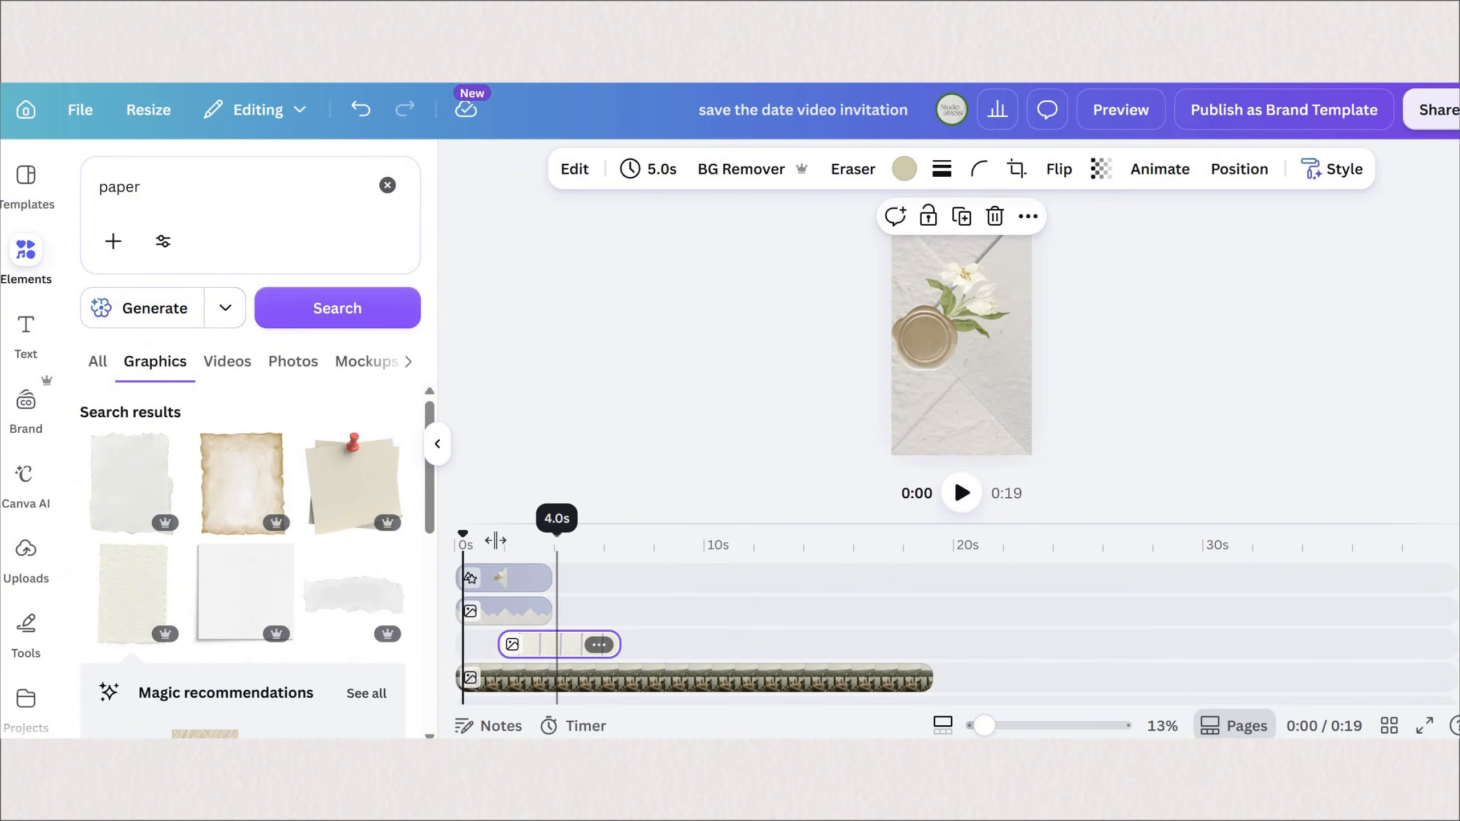
pyautogui.moveTo(514, 544); pyautogui.dragTo(553, 546)
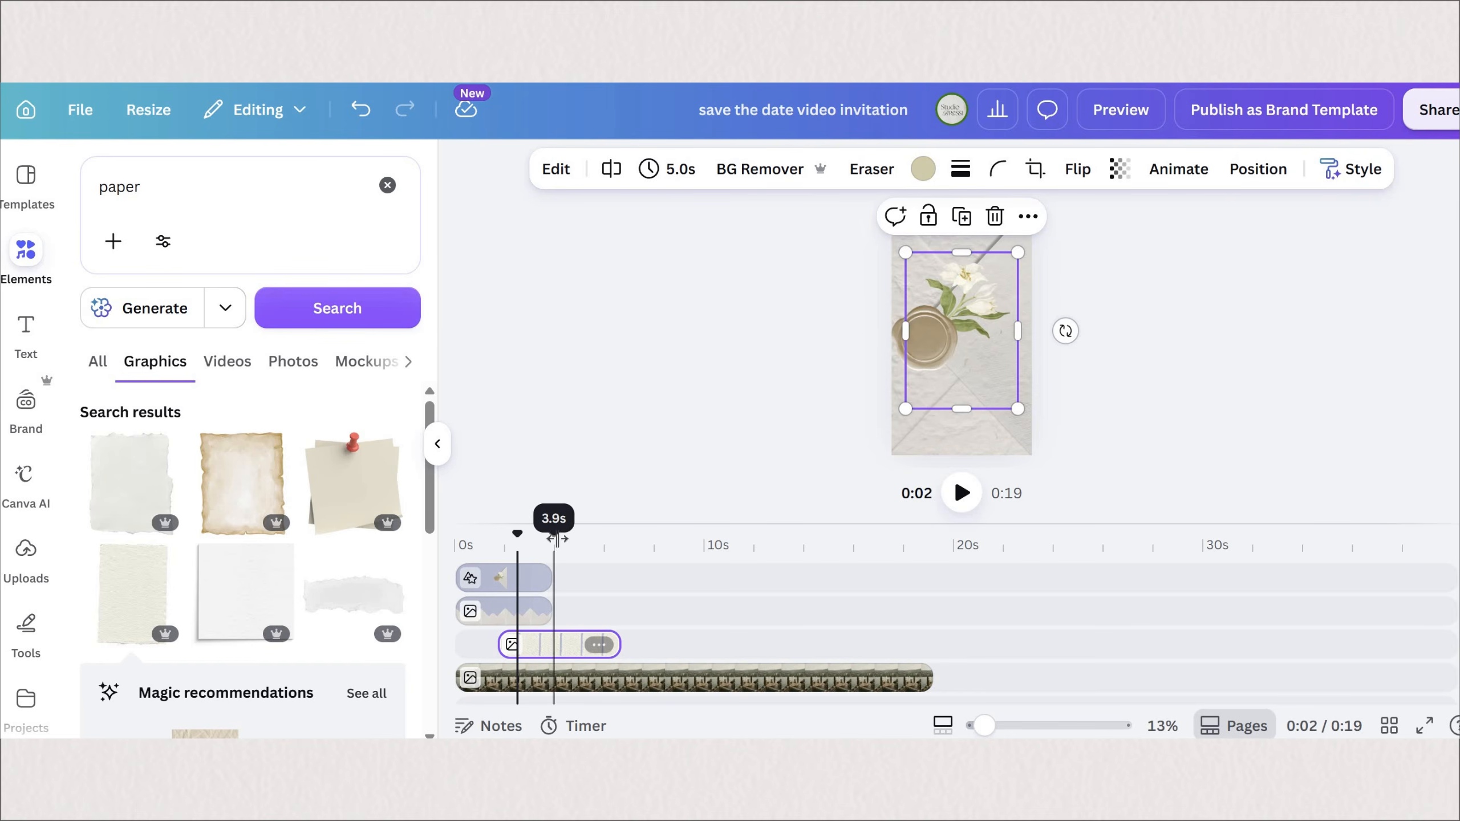
pyautogui.click(573, 543)
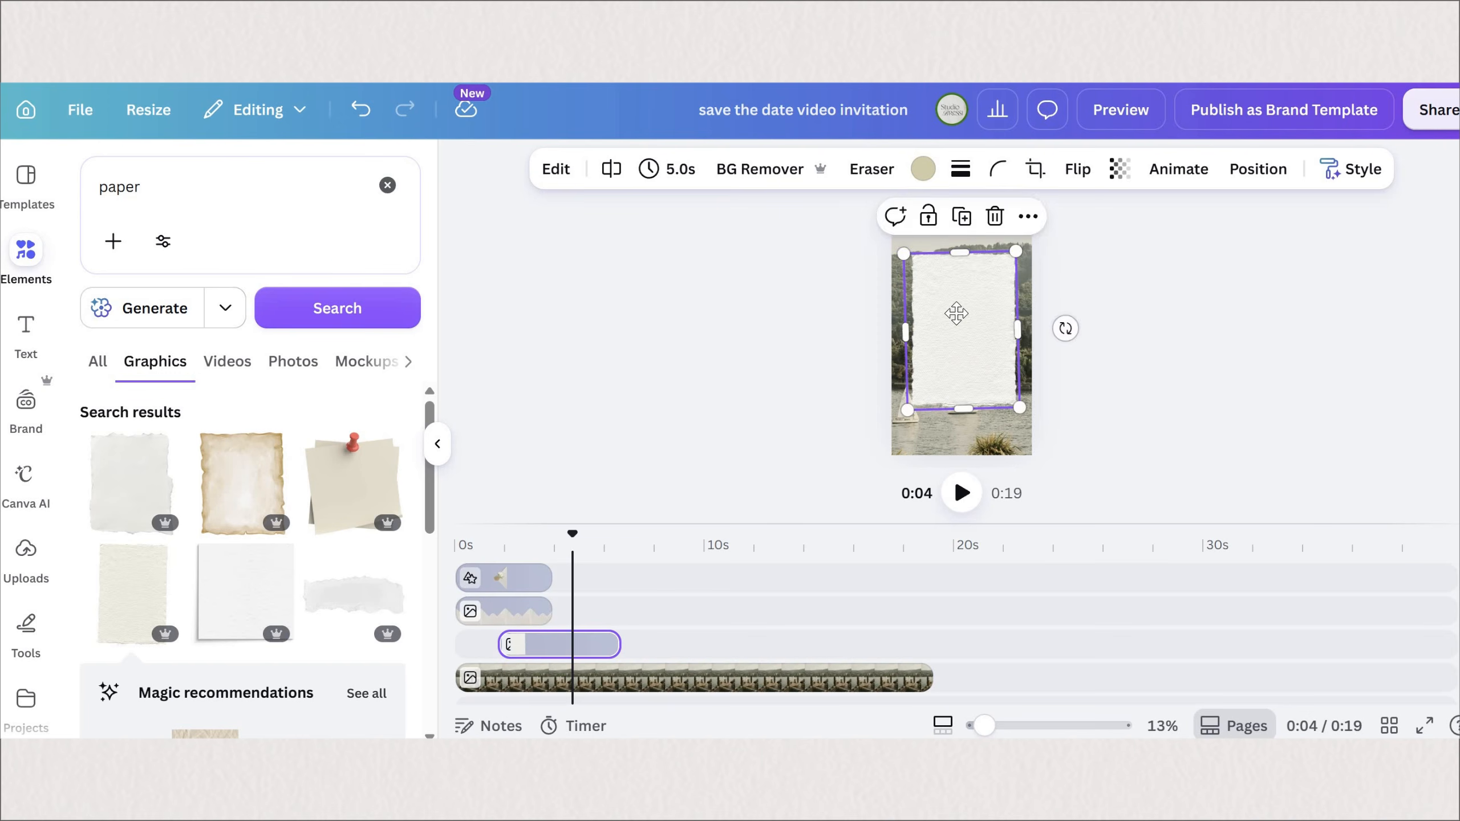
pyautogui.moveTo(957, 315); pyautogui.dragTo(955, 320)
pyautogui.click(1092, 404)
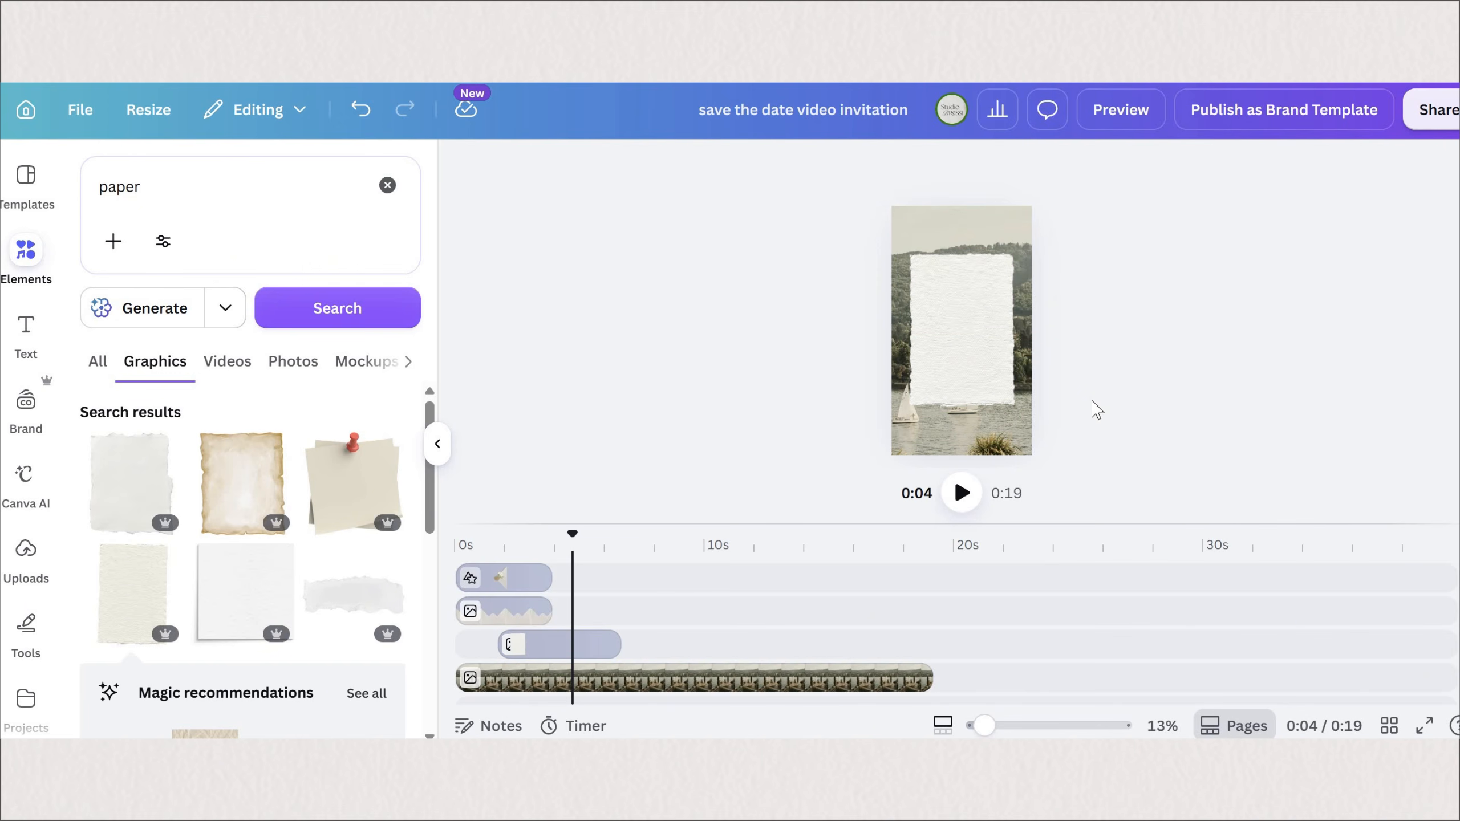
# Search graphics for "dove", add the white dove carrying an olive branch, and shrink it onto the paper's upper-left corner.
pyautogui.write('dove')
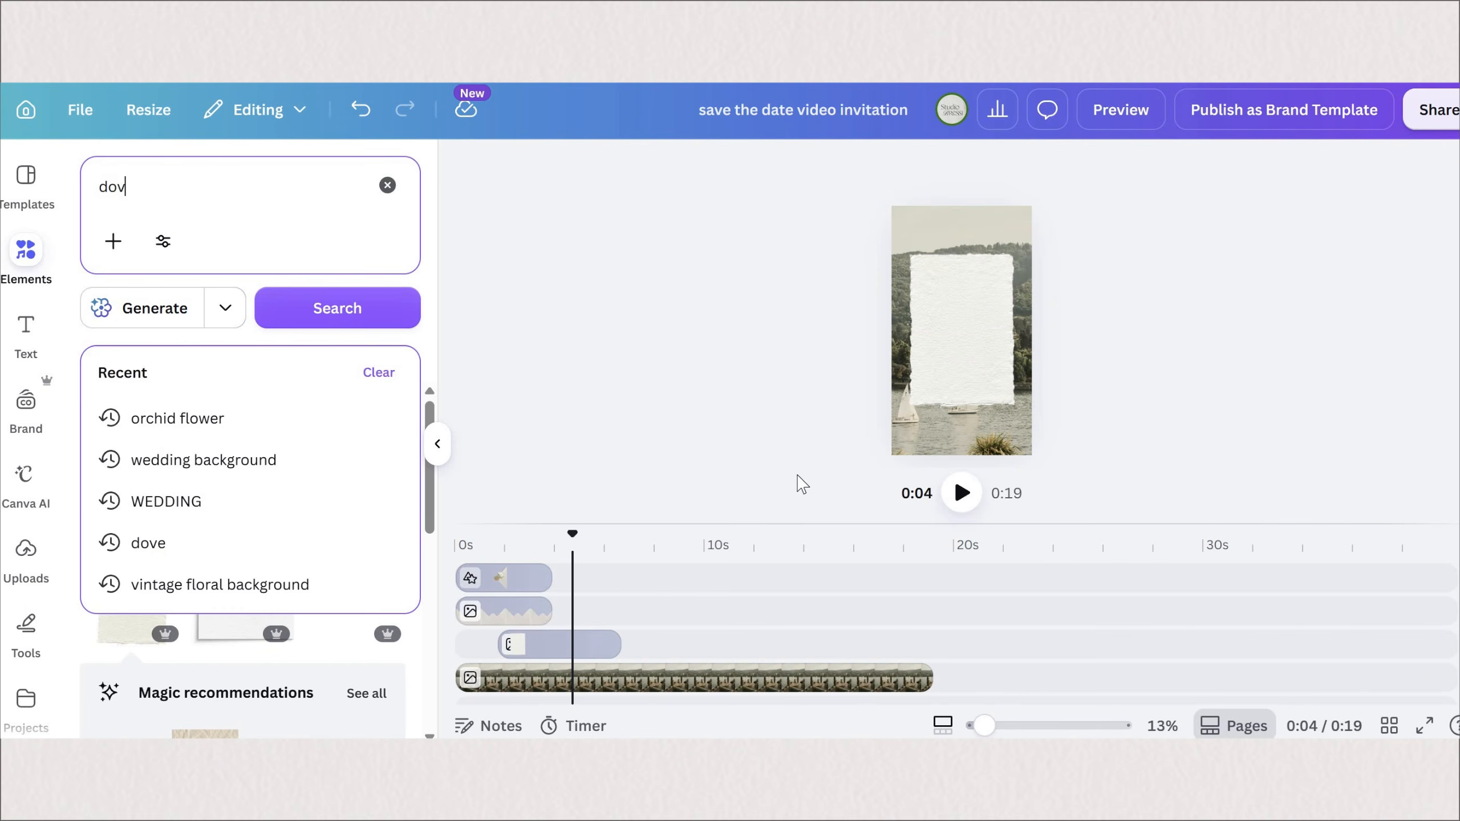
pyautogui.press('Return')
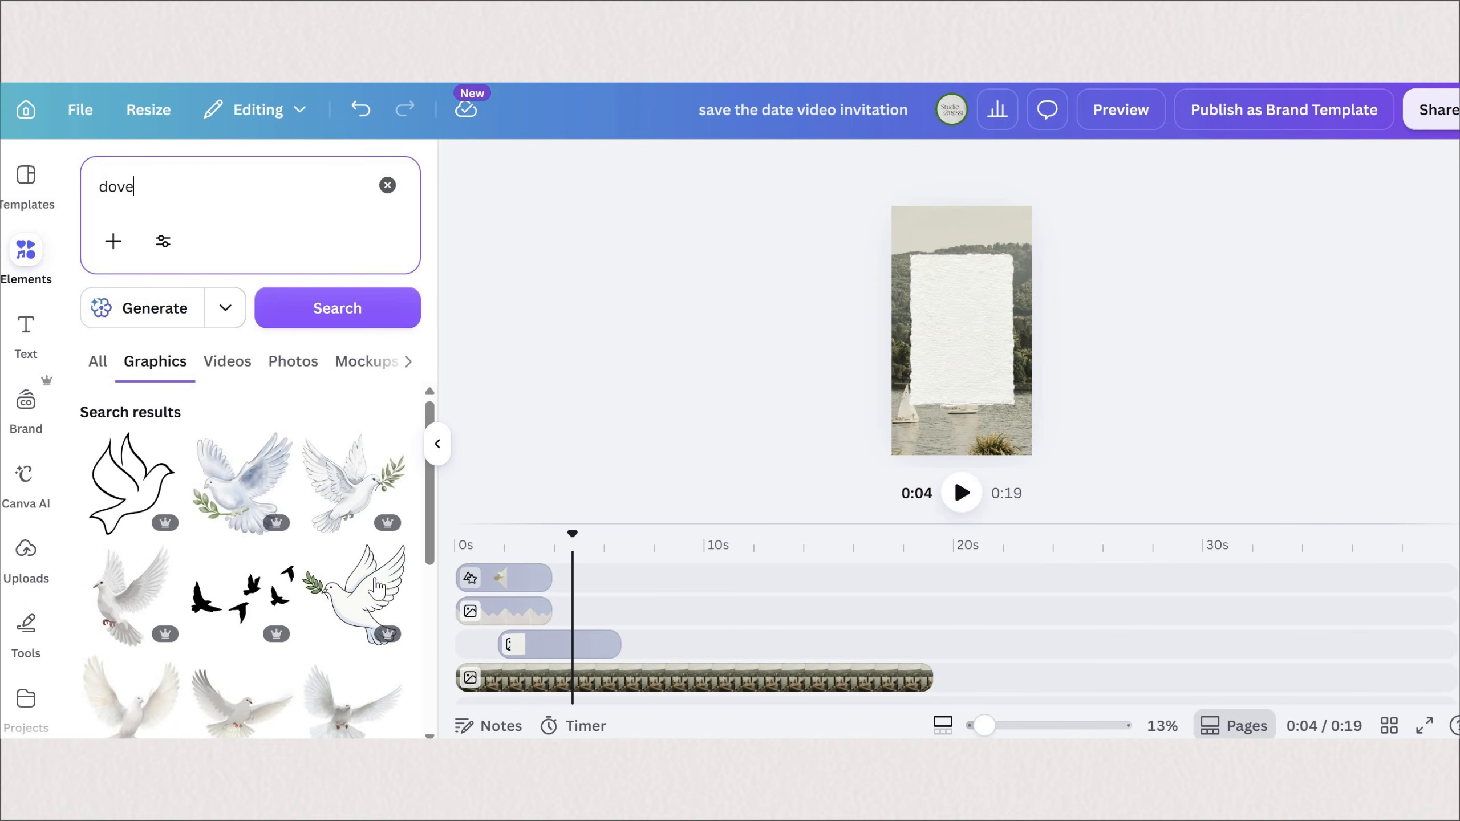
pyautogui.scroll(-3, 294, 577)
pyautogui.scroll(-5, 293, 577)
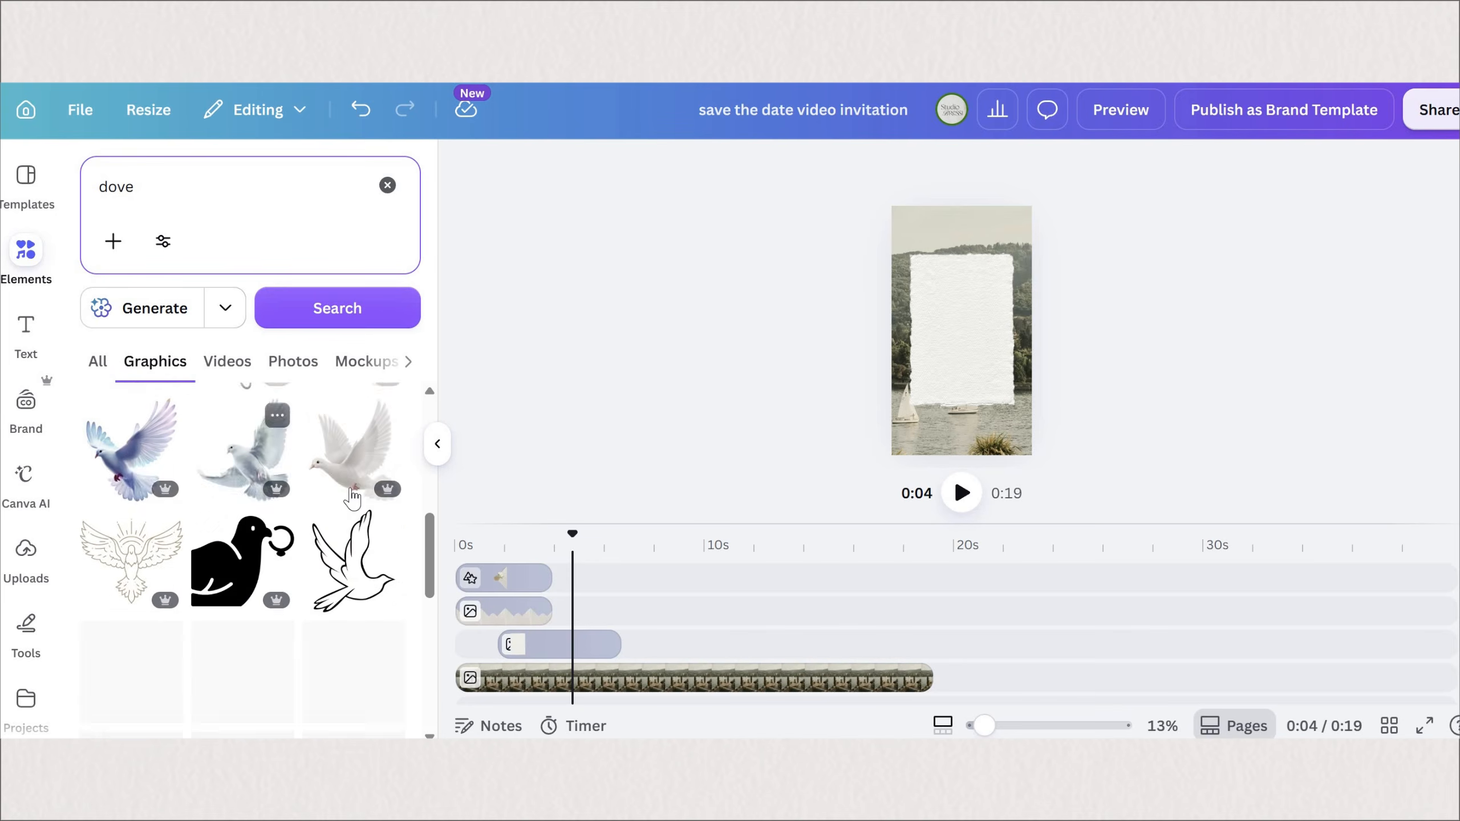
pyautogui.click(351, 477)
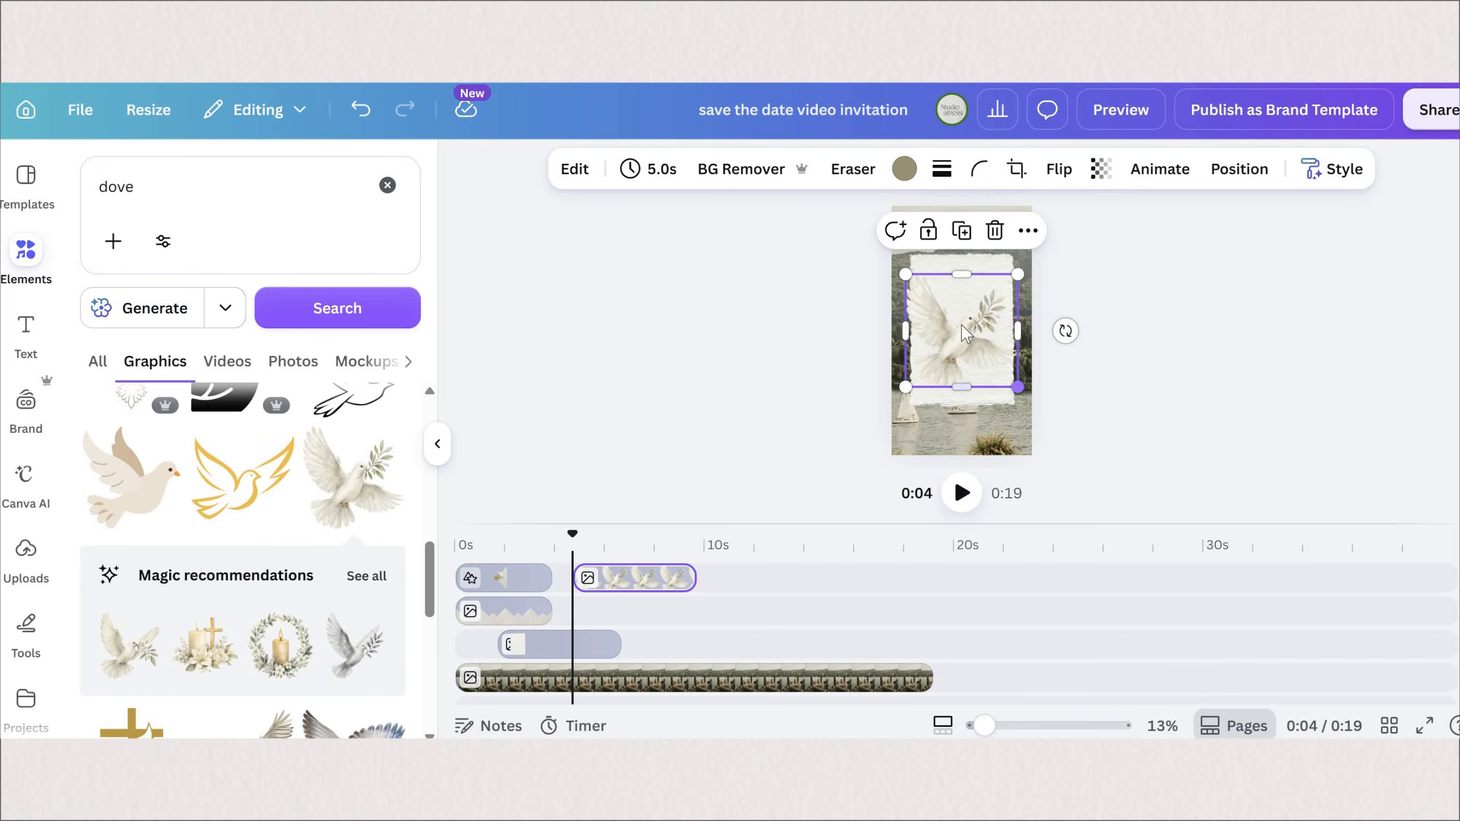
pyautogui.moveTo(1019, 387); pyautogui.dragTo(937, 254)
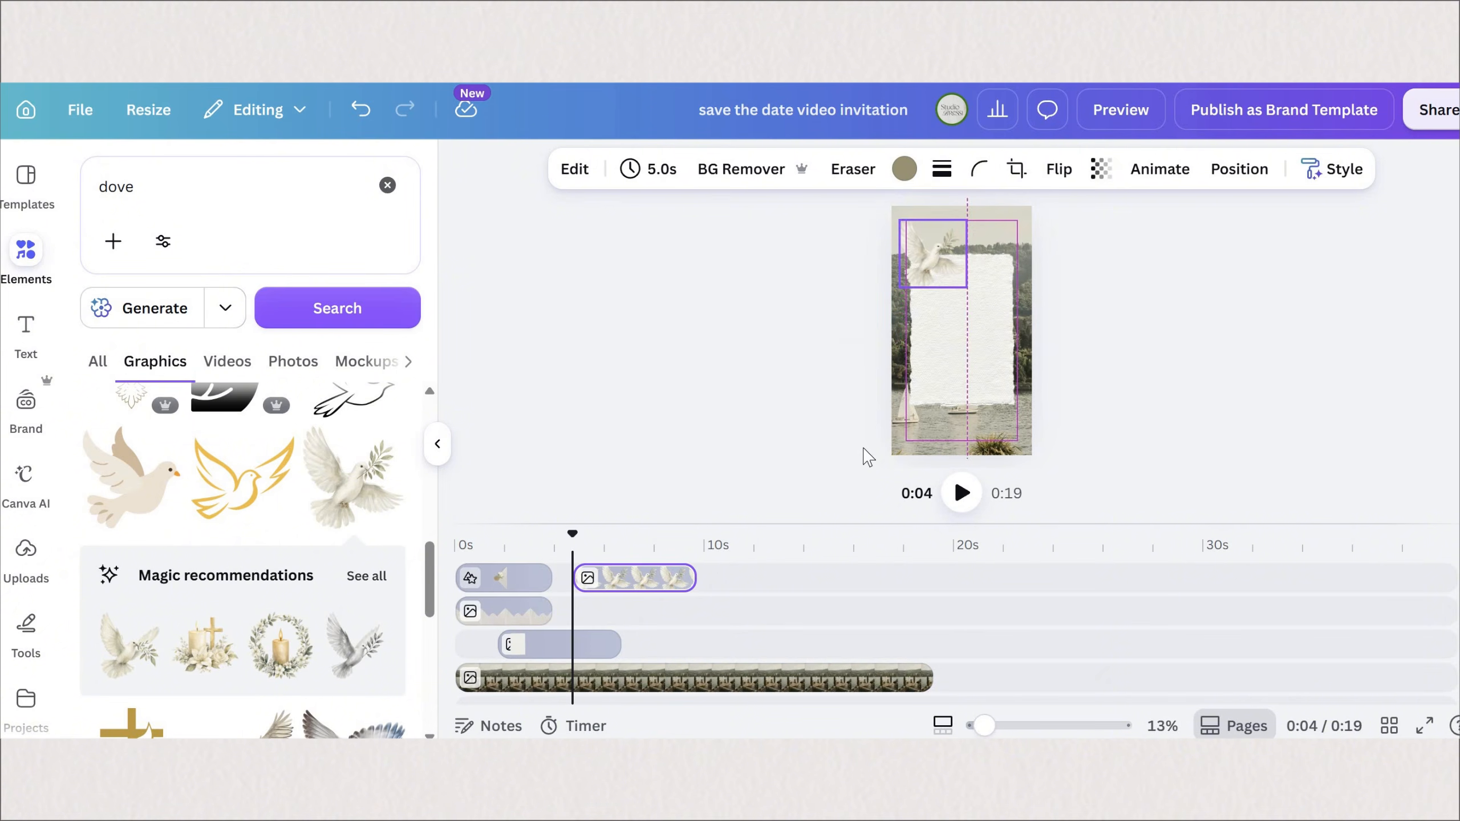
# Turn the dove into a 5-second moving clip with Image to Video, using the Smart setting.
pyautogui.click(569, 170)
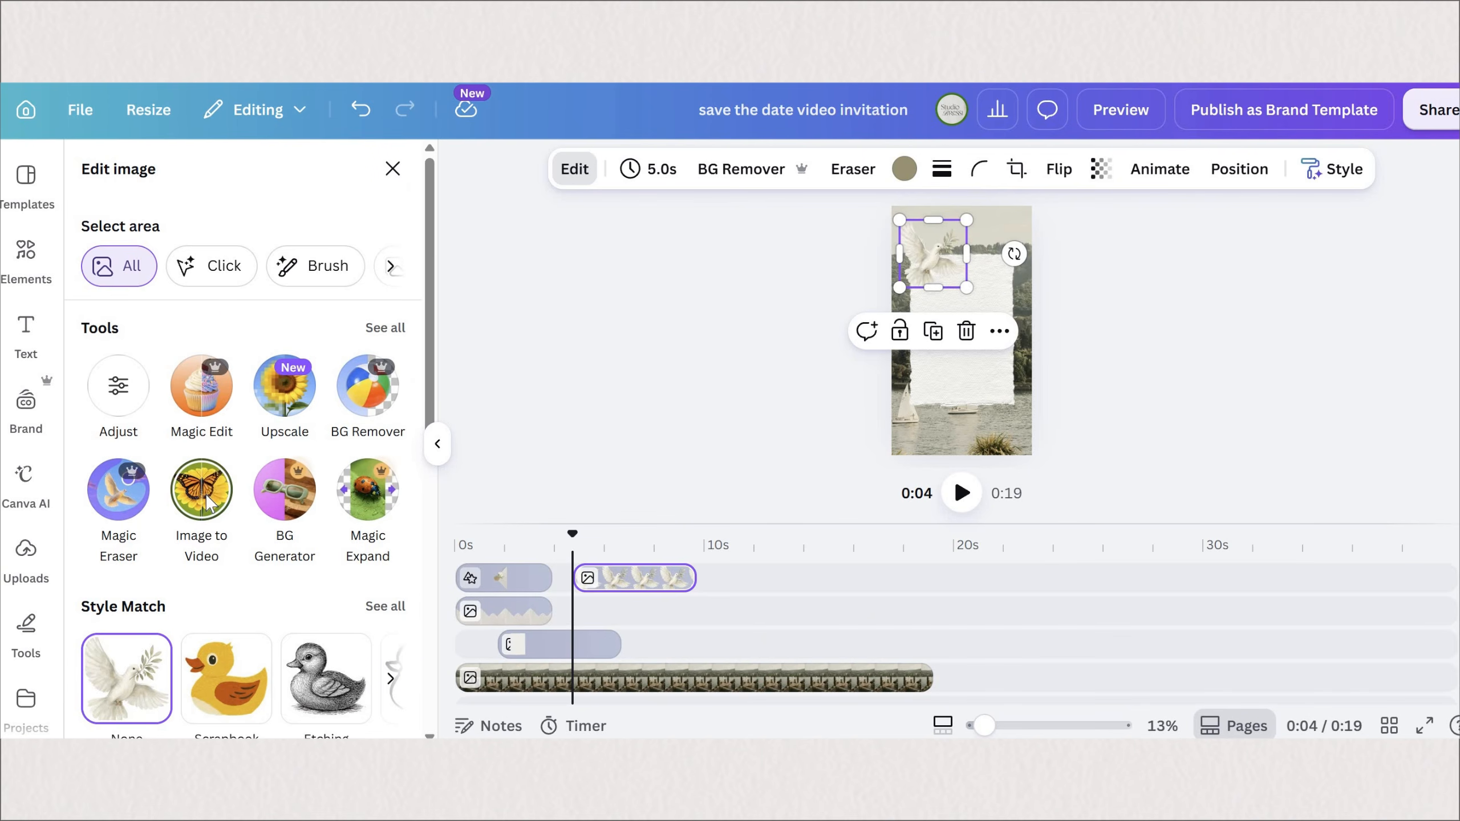
pyautogui.click(205, 494)
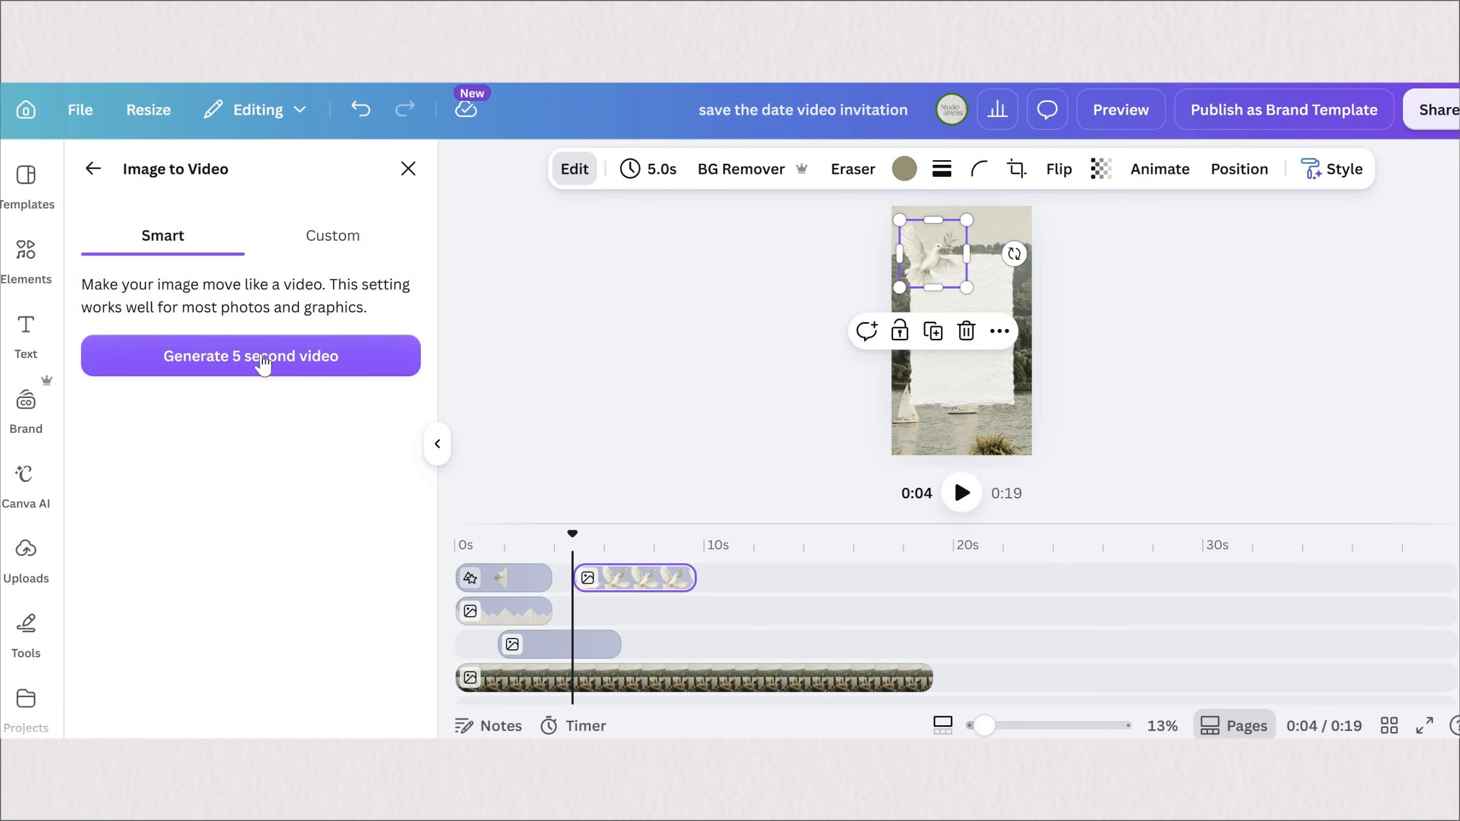
pyautogui.press('Return')
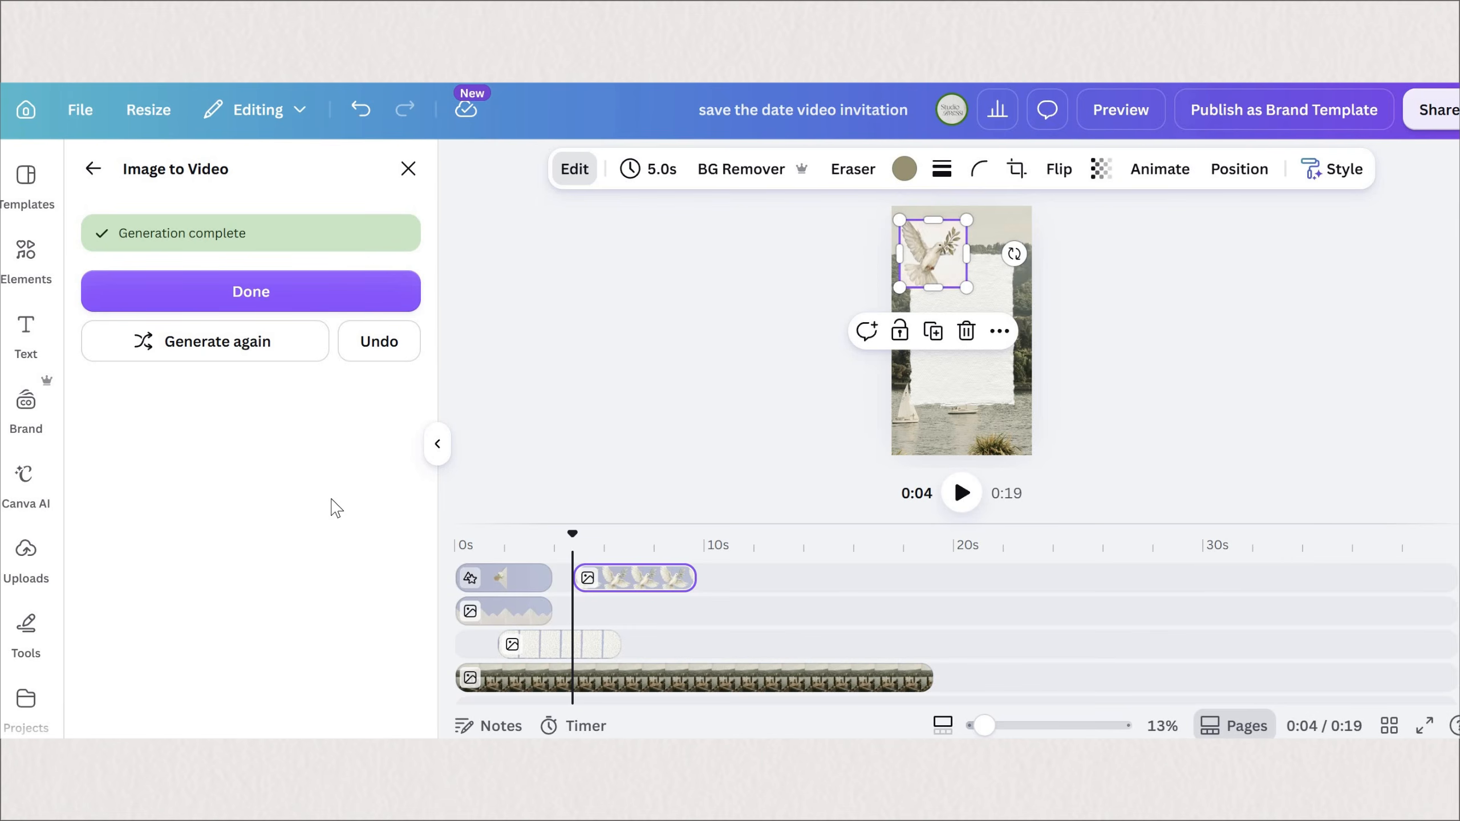
pyautogui.click(250, 291)
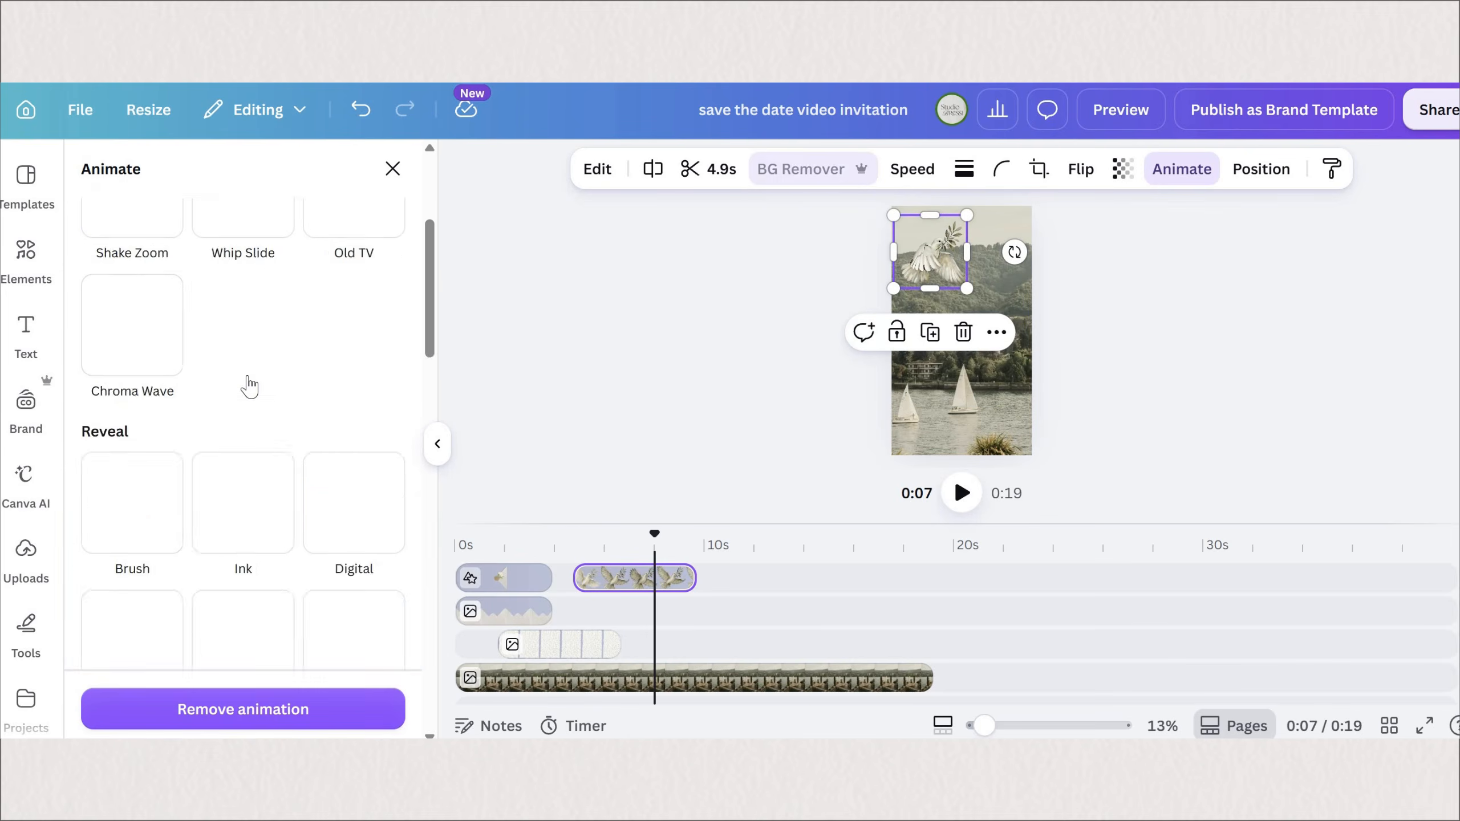
# Apply the Pan animation to the dove clip, adjust its speed and play the result.
pyautogui.click(228, 628)
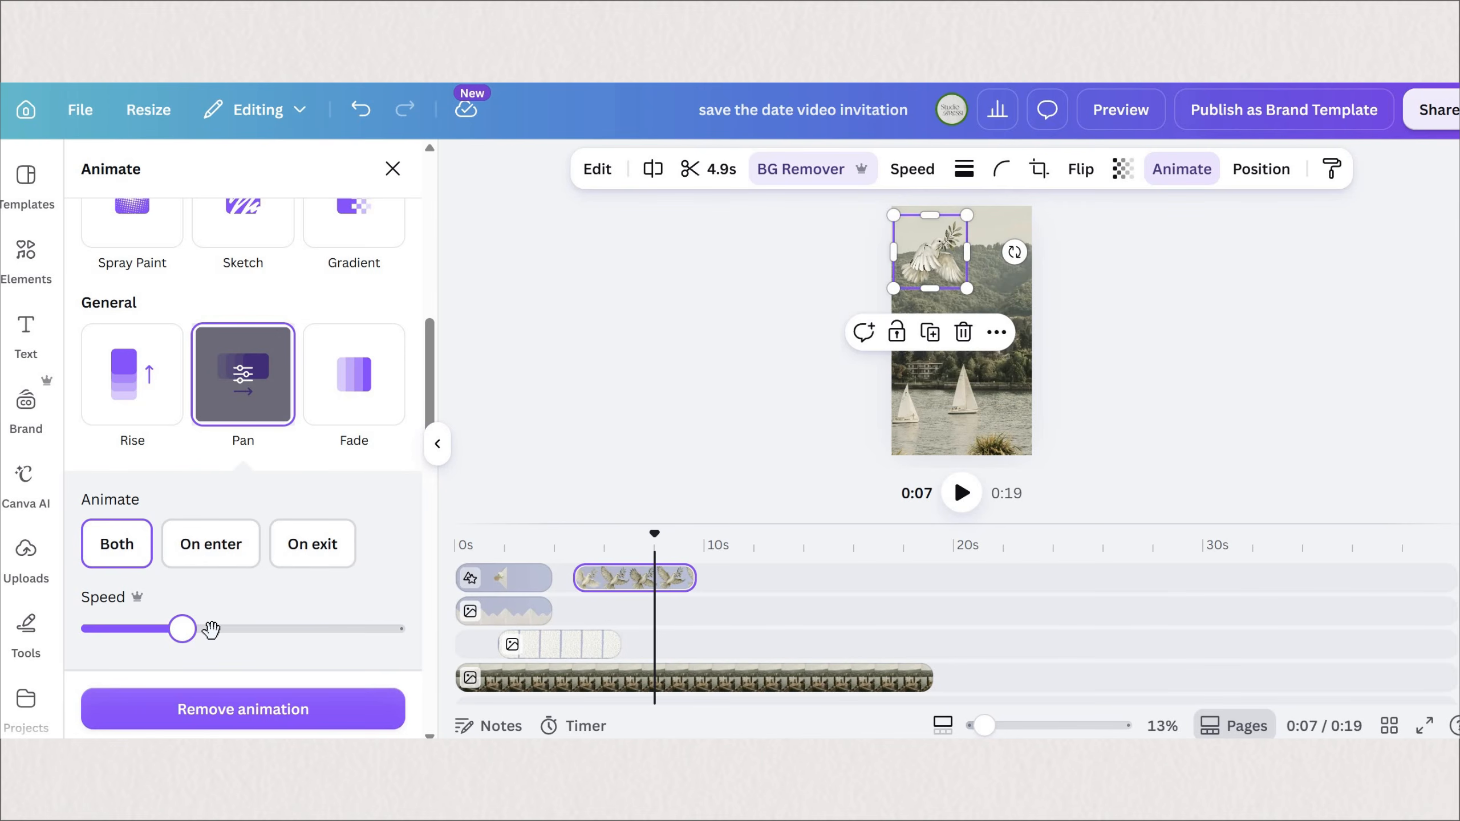
pyautogui.click(211, 629)
pyautogui.click(962, 493)
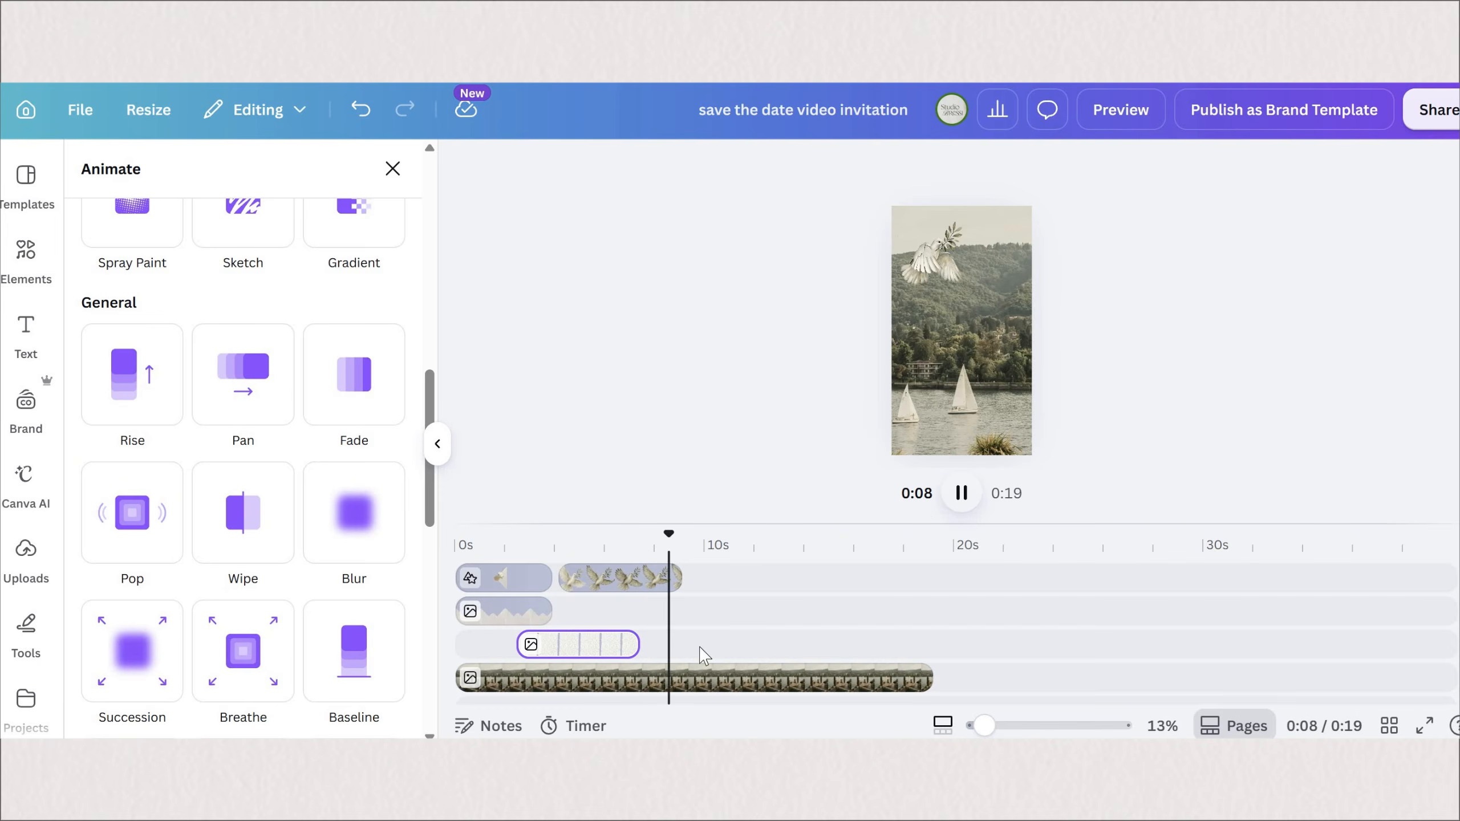
pyautogui.click(586, 647)
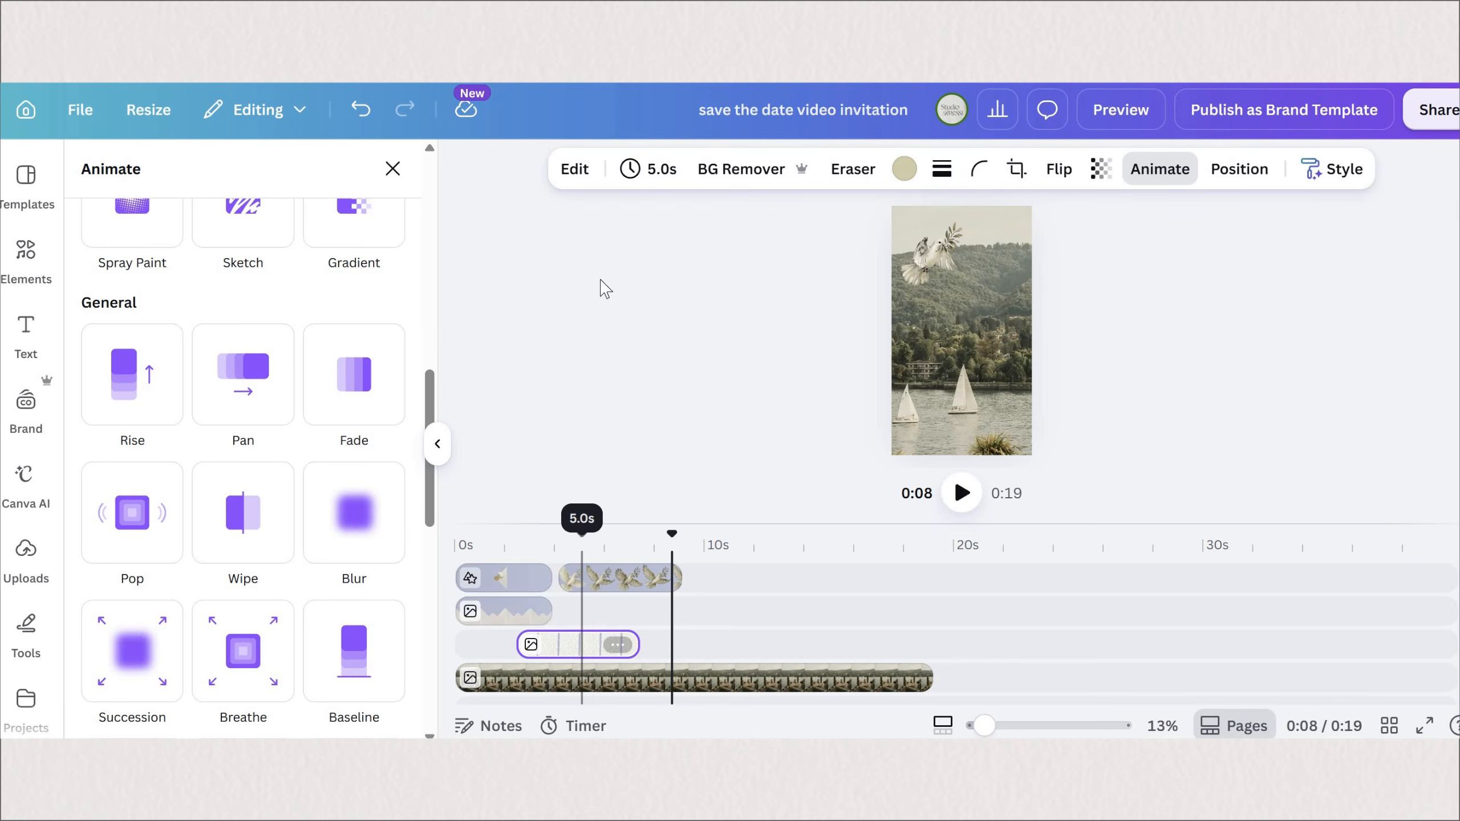
# Add a text box reading "SAVE the DATE" over the paper at about 5 seconds.
pyautogui.click(582, 544)
pyautogui.click(26, 333)
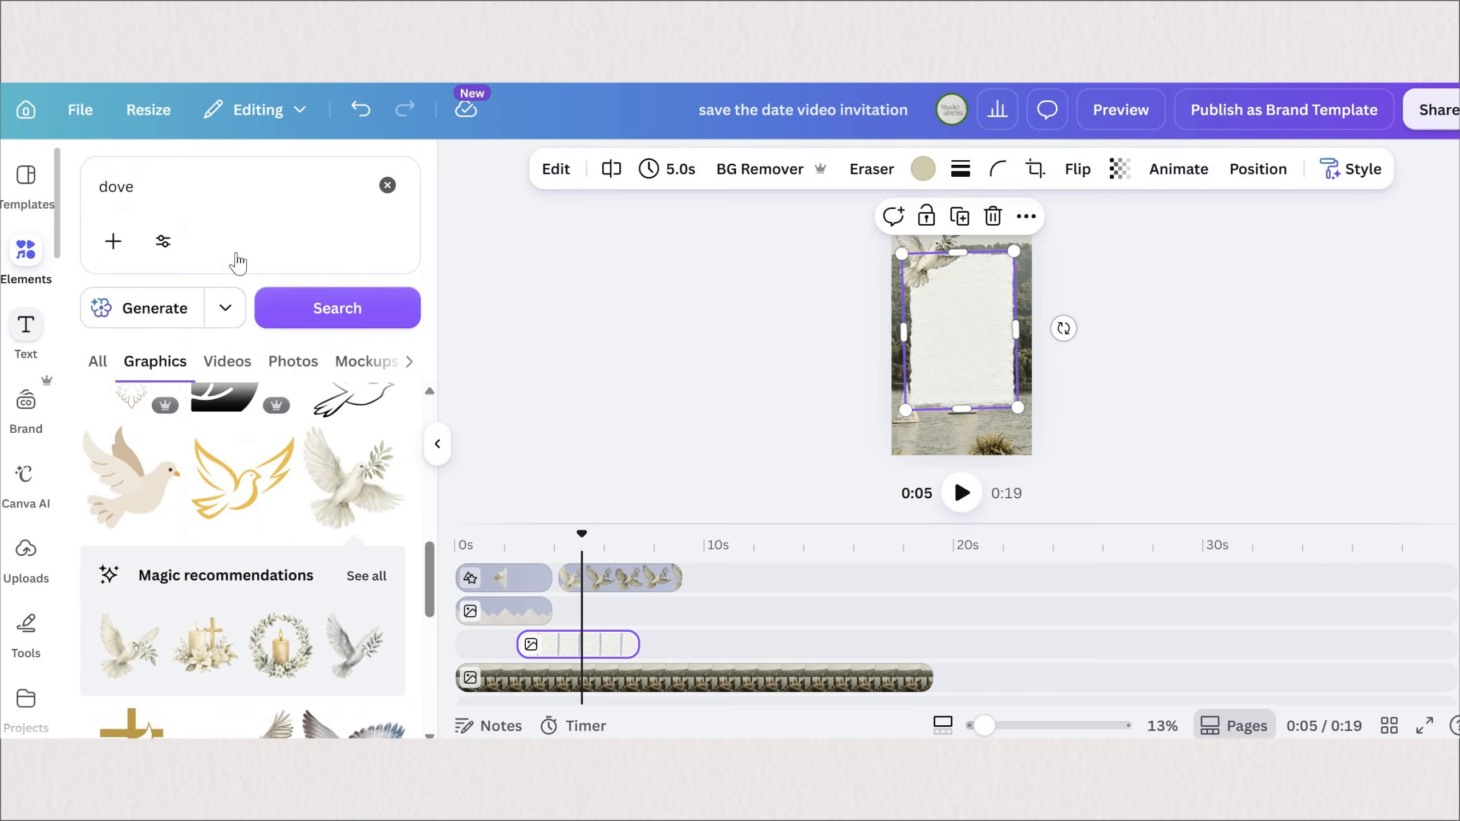
pyautogui.click(234, 256)
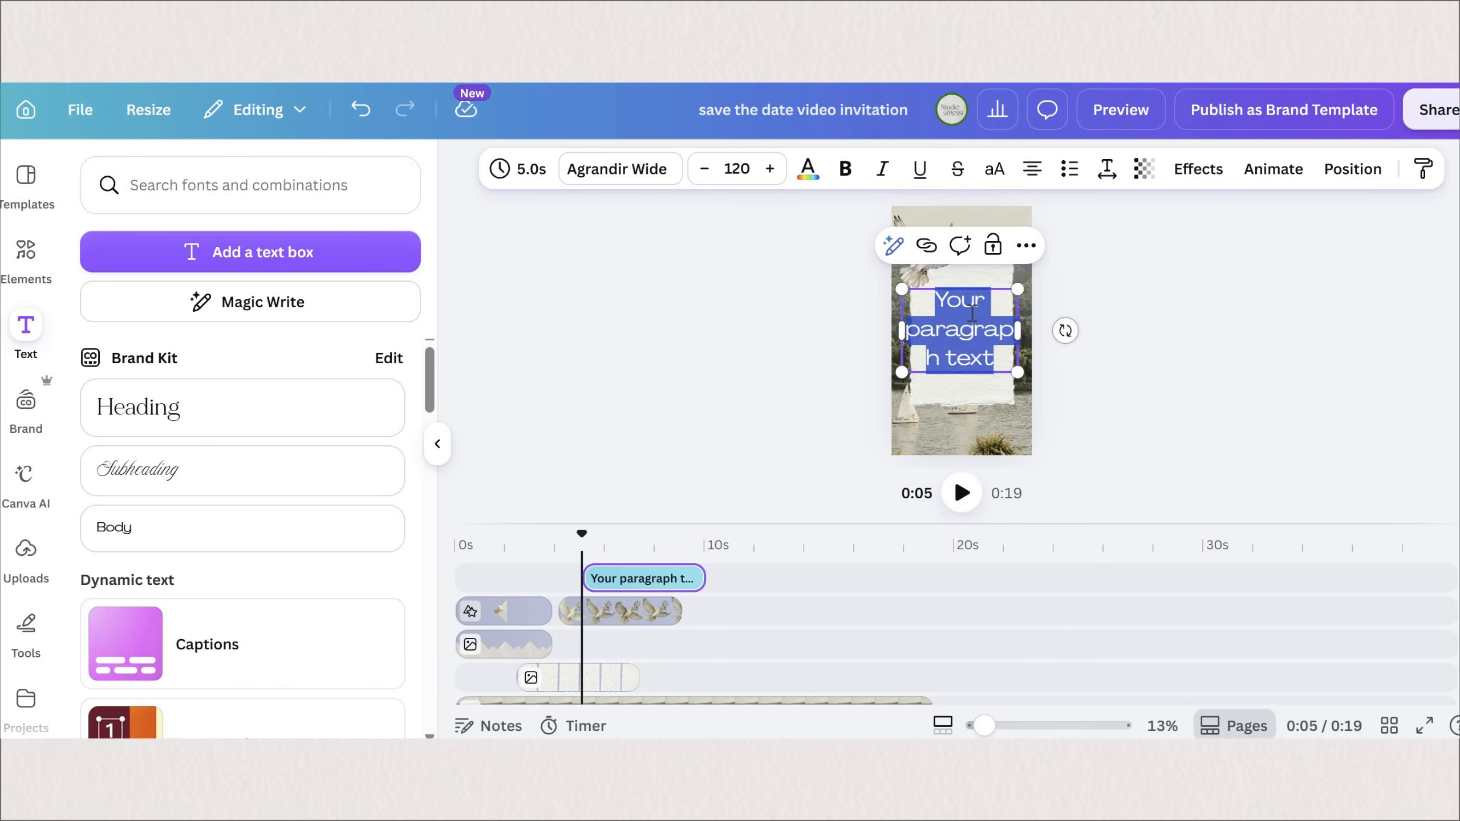
pyautogui.write('SAVE the DATE')
pyautogui.press('Return')
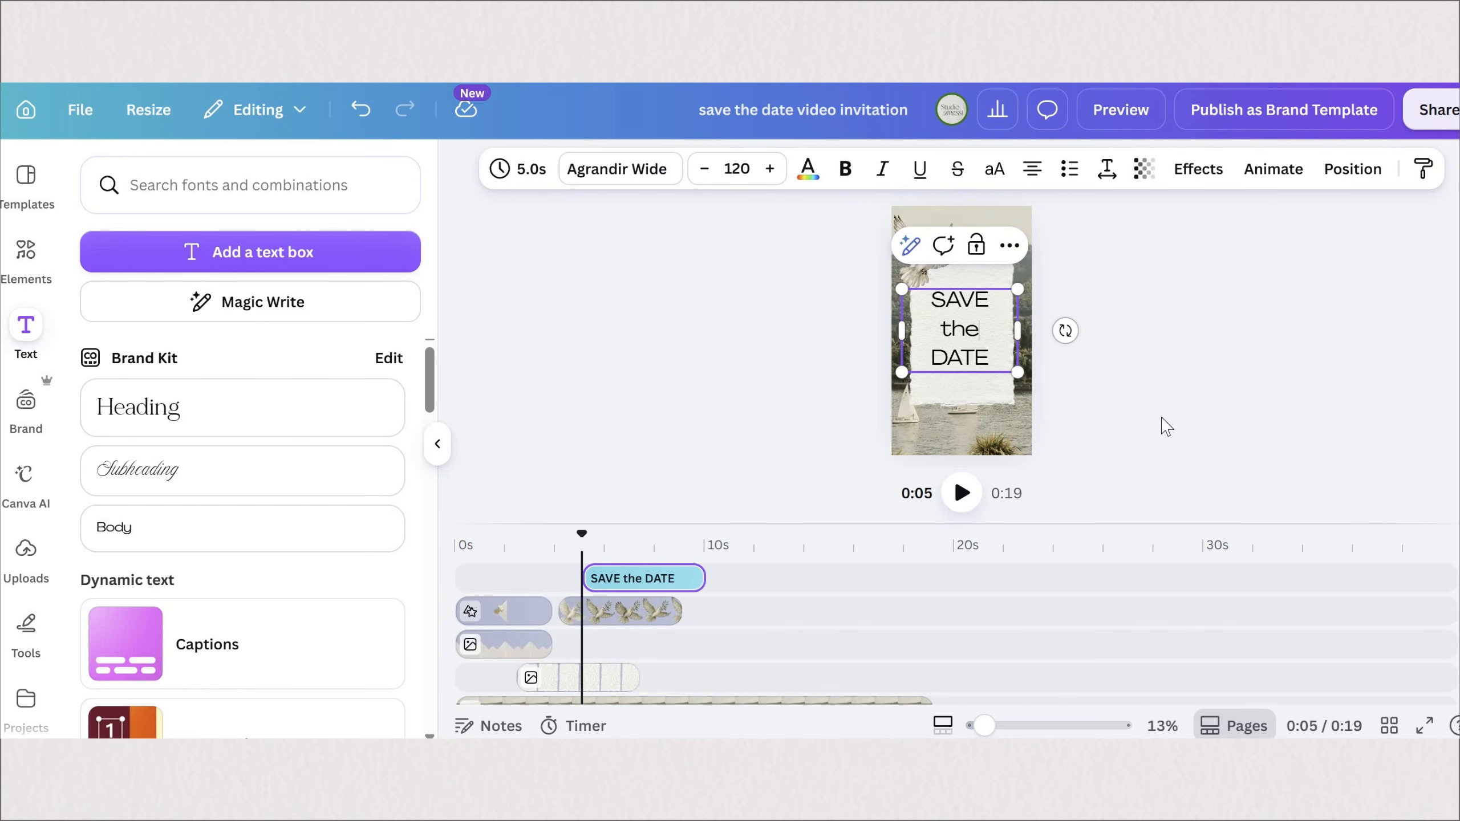
pyautogui.click(1160, 424)
# Try script fonts on the word "the" and set it in Le Studio.
pyautogui.doubleClick(960, 329)
pyautogui.click(619, 168)
pyautogui.click(173, 460)
pyautogui.click(192, 426)
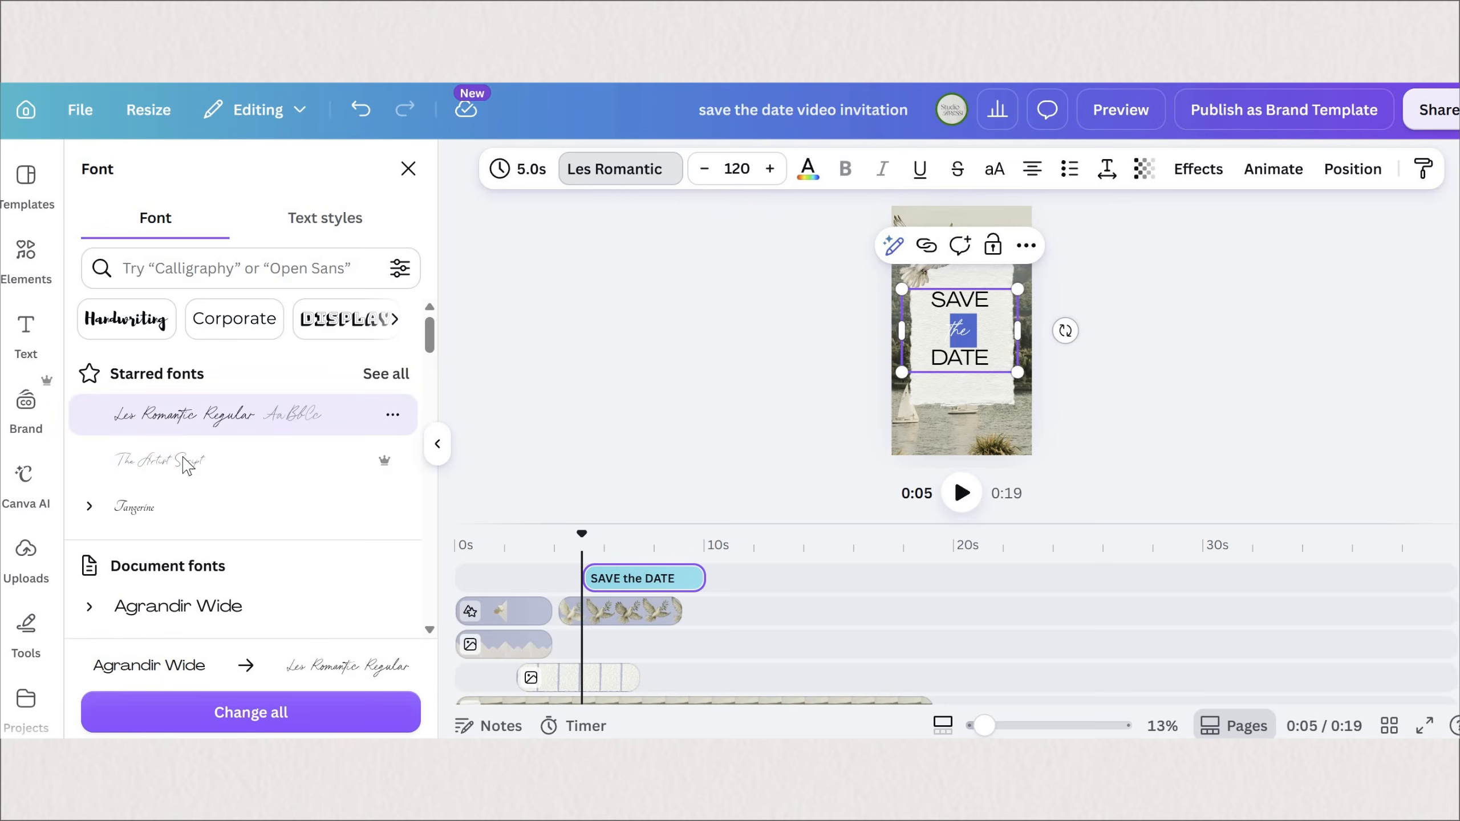
pyautogui.click(167, 506)
pyautogui.scroll(-3, 165, 438)
pyautogui.scroll(-5, 342, 490)
pyautogui.click(322, 463)
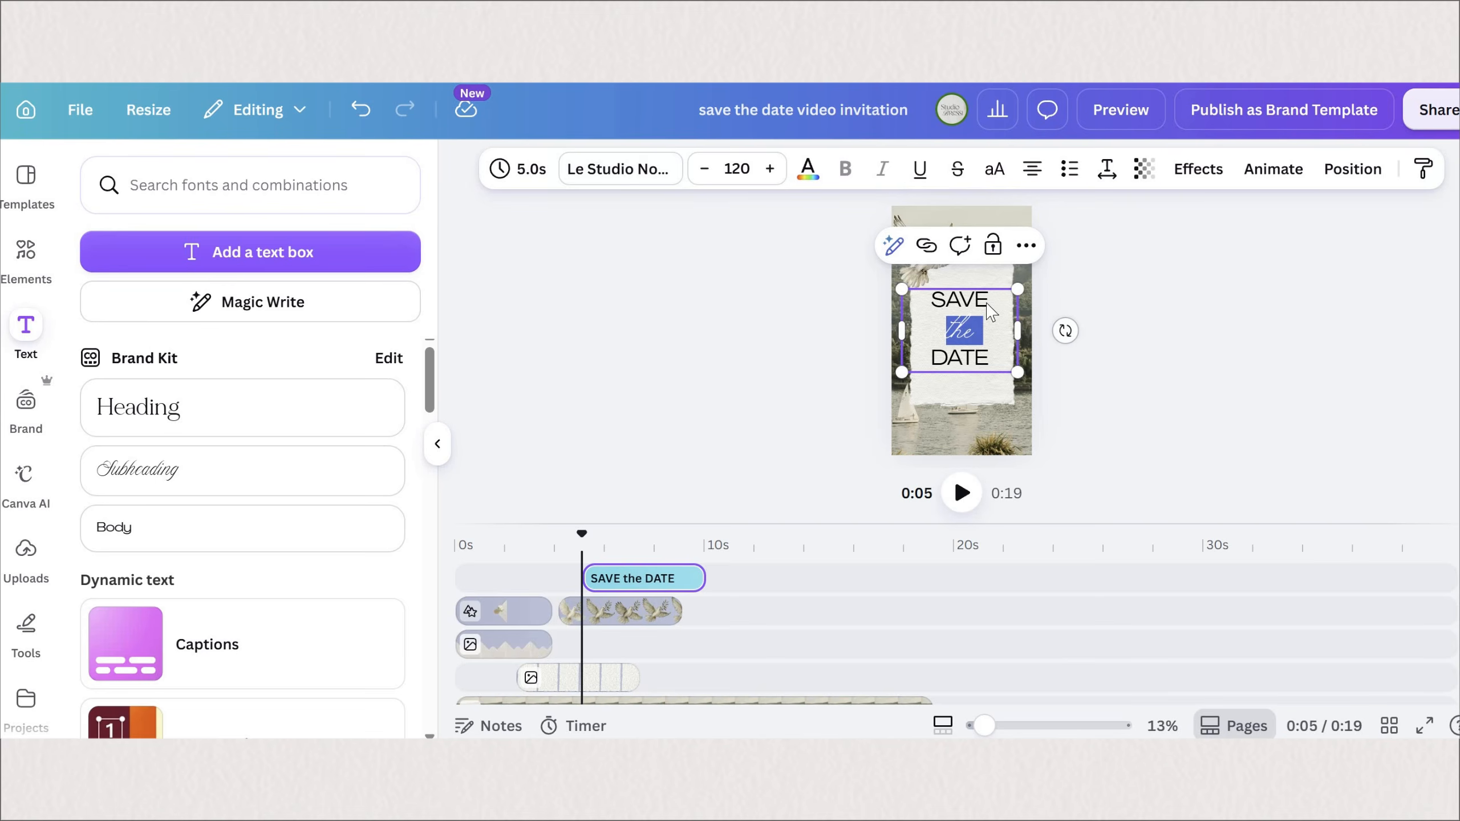
# Set the words "SAVE" and "DATE" in The Seasons Light.
pyautogui.doubleClick(959, 299)
pyautogui.click(619, 168)
pyautogui.click(89, 511)
pyautogui.click(178, 567)
pyautogui.click(230, 716)
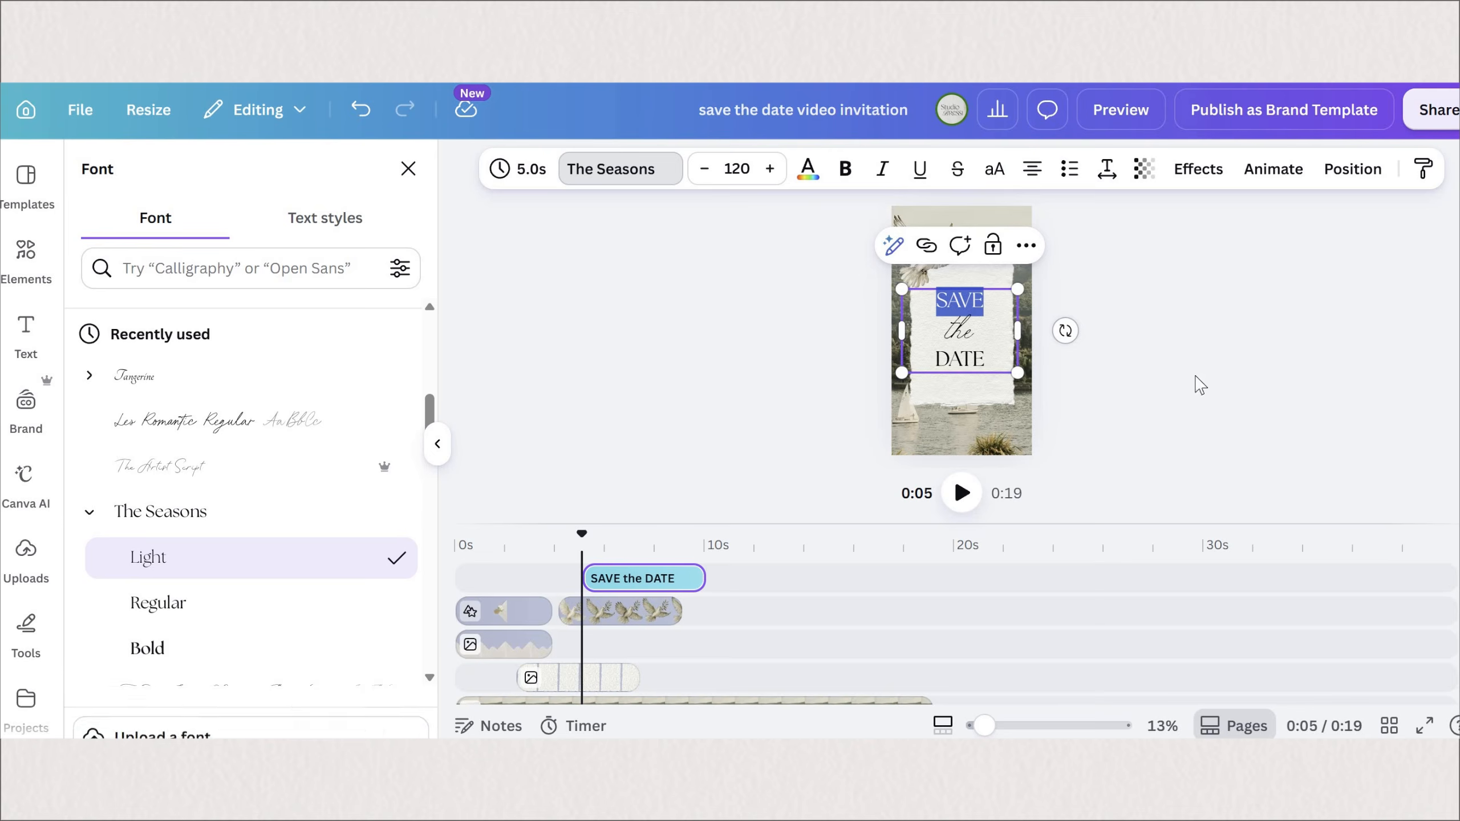
pyautogui.doubleClick(960, 358)
pyautogui.click(178, 558)
pyautogui.click(1160, 385)
# Reduce "the" to size 113, then adjust the text's spacing and widen its box to about 1,001.
pyautogui.doubleClick(959, 331)
pyautogui.click(702, 173)
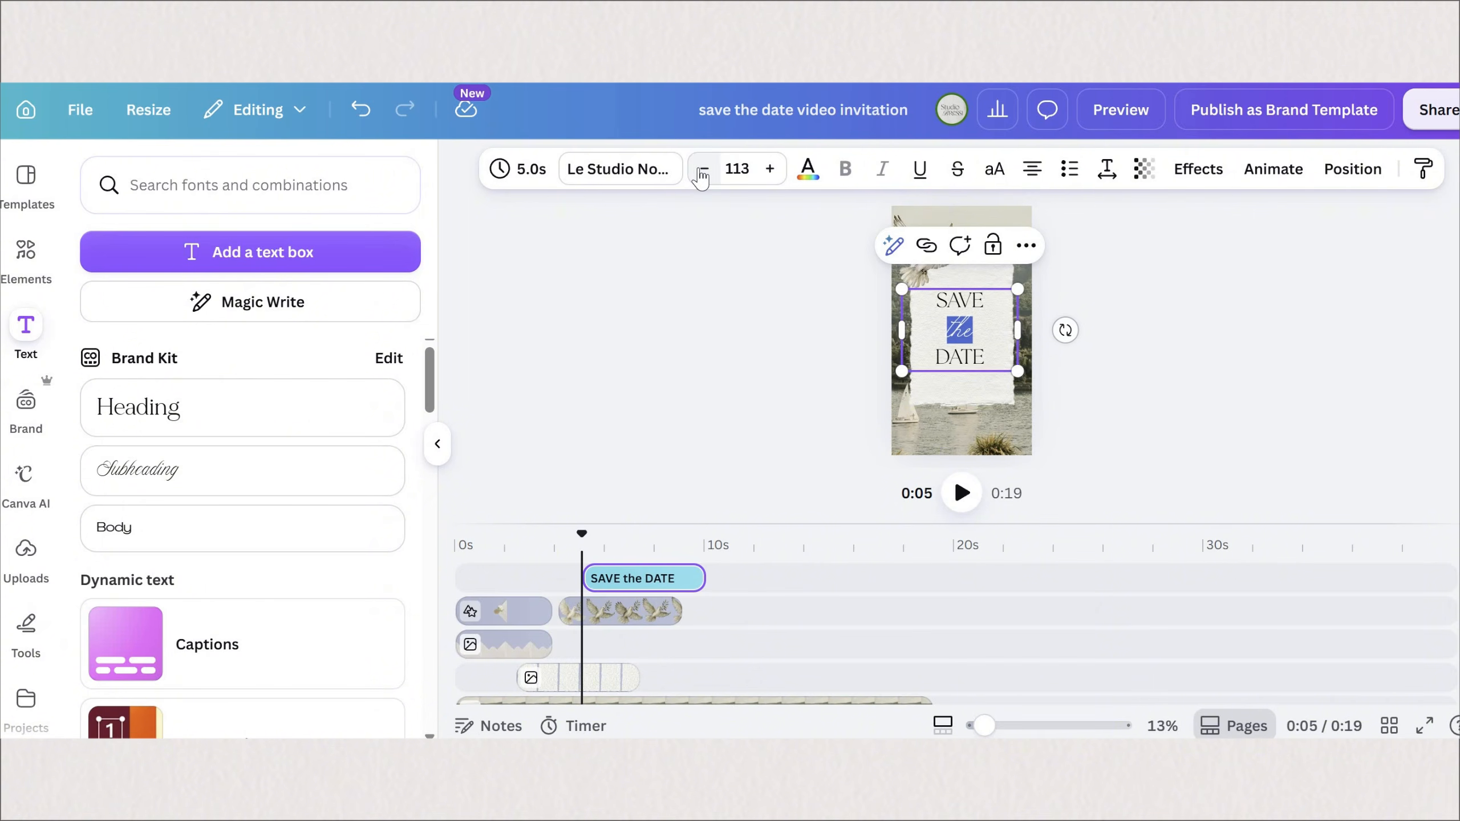
pyautogui.click(1107, 168)
pyautogui.press('Escape')
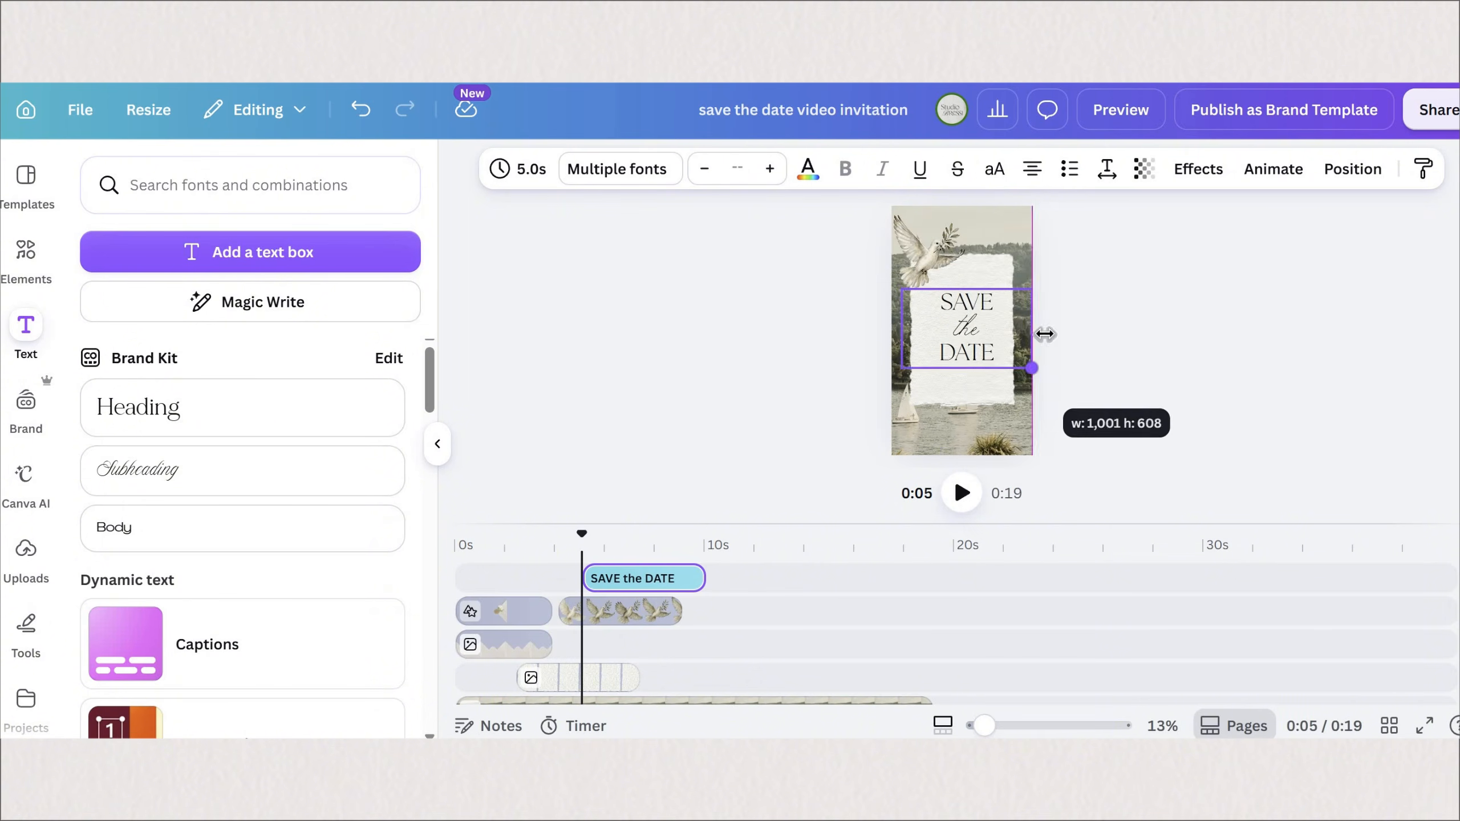
pyautogui.press('Escape')
# Apply the Fade animation on both enter and exit to the "SAVE the DATE" text and preview it.
pyautogui.click(980, 348)
pyautogui.click(1293, 168)
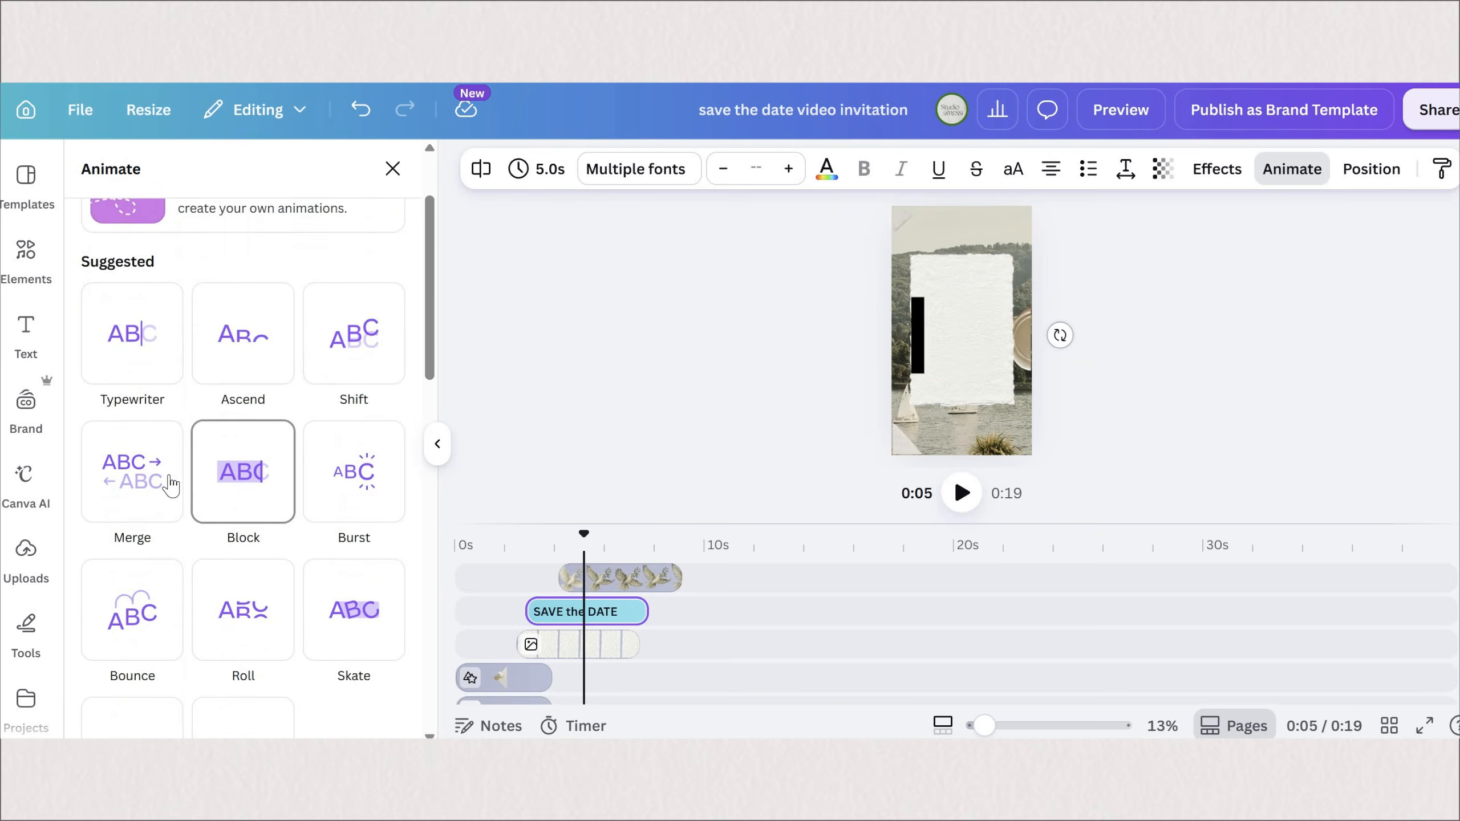
pyautogui.scroll(-6, 172, 460)
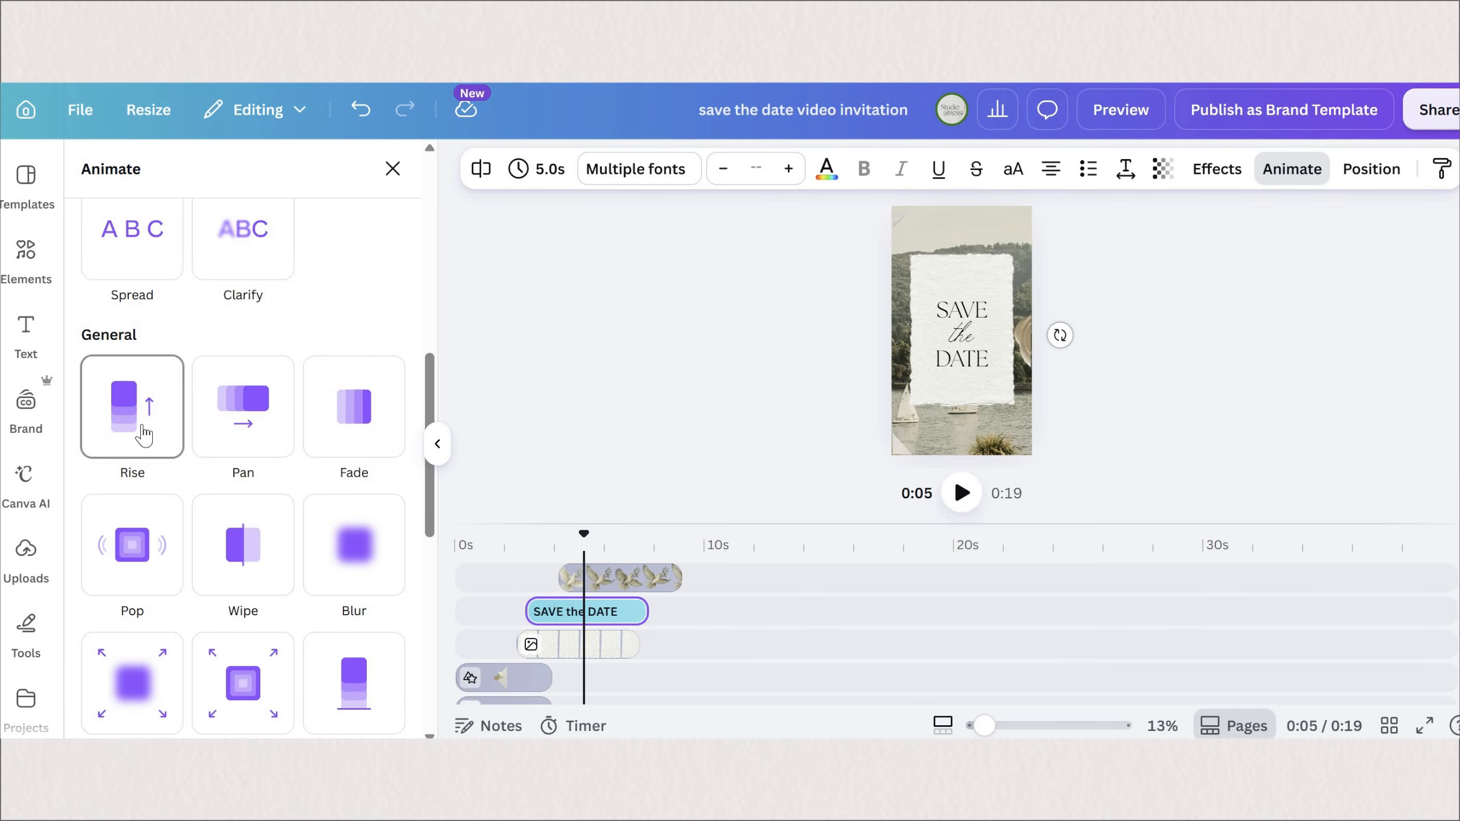
pyautogui.click(354, 407)
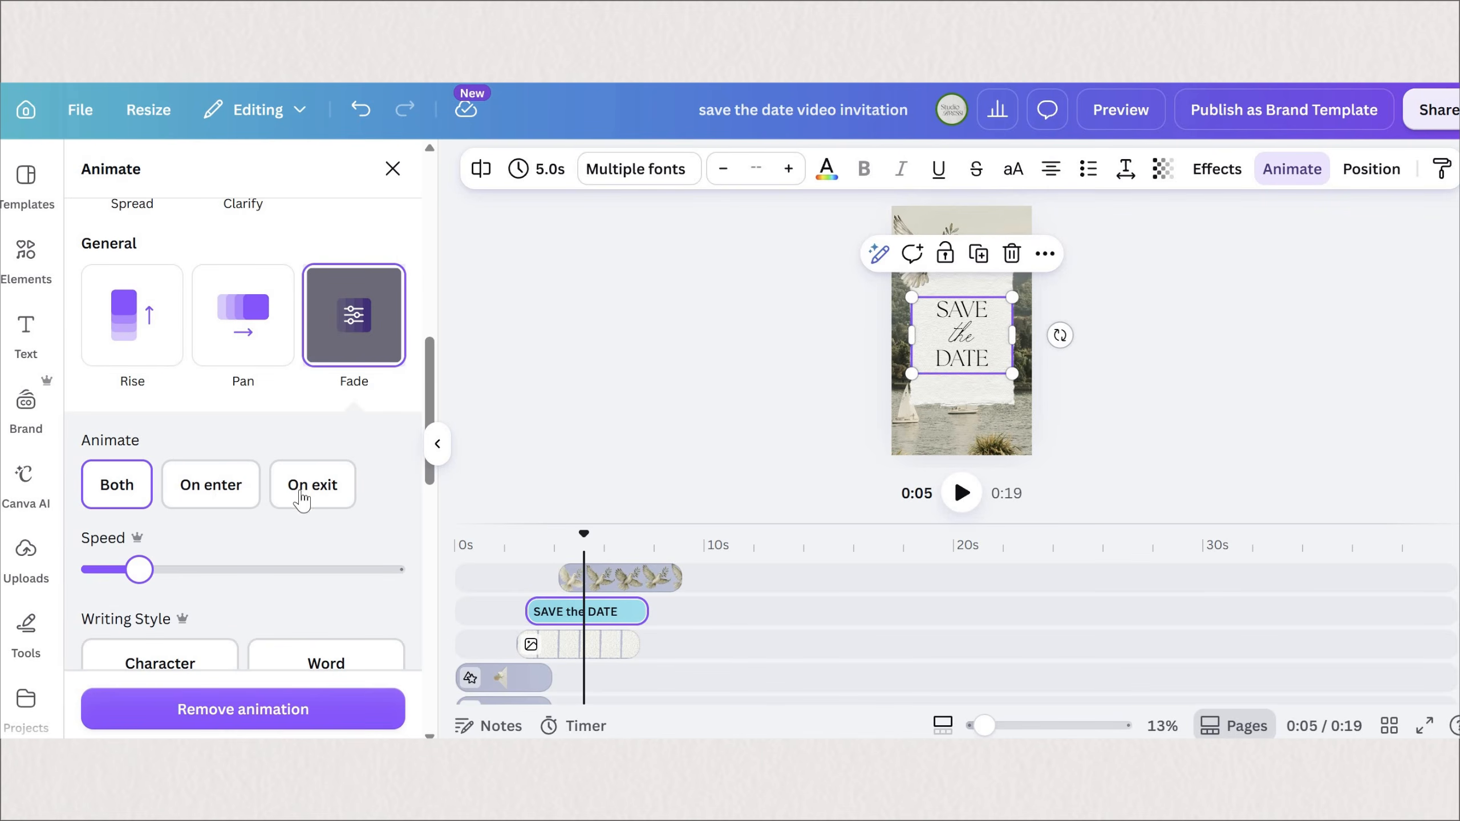
pyautogui.click(211, 484)
pyautogui.click(961, 493)
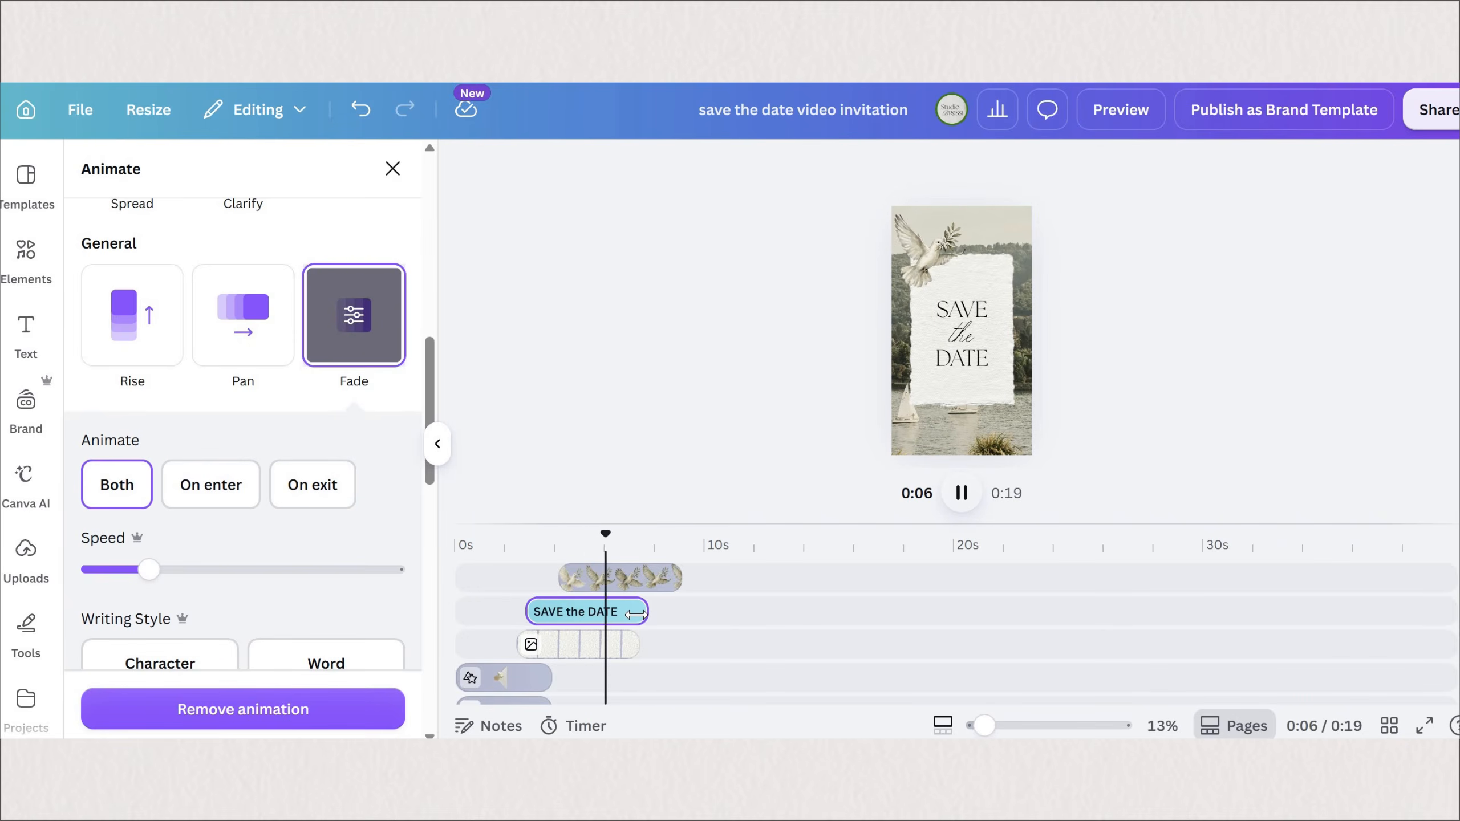
# Shorten the "SAVE the DATE" text clip to 3.2 seconds by trimming its end.
pyautogui.click(600, 611)
pyautogui.moveTo(637, 611); pyautogui.dragTo(592, 613)
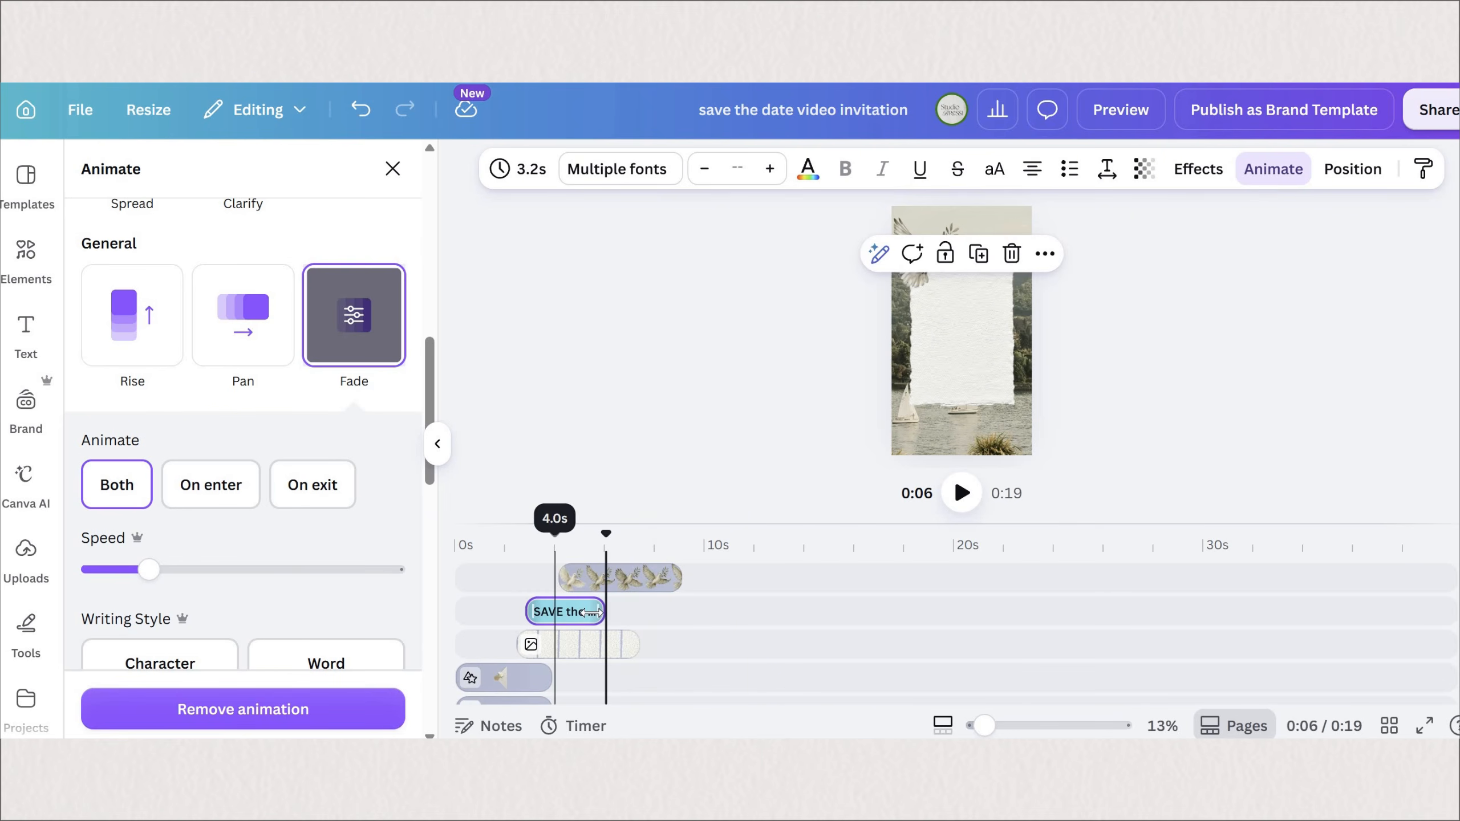
pyautogui.click(585, 615)
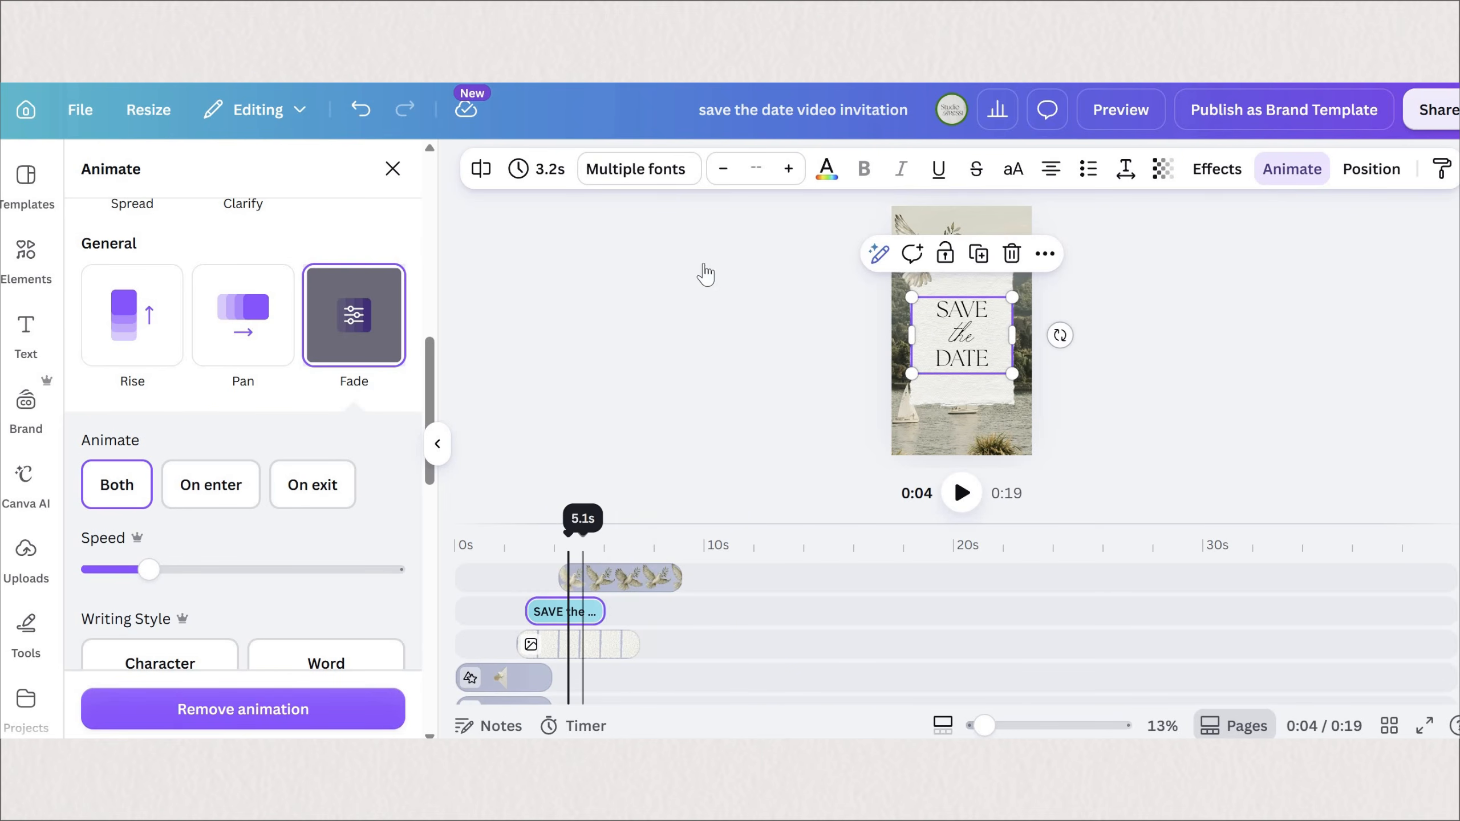
# Duplicate the "SAVE the DATE" text, place the copy directly after the original, and extend the paper clip to 15.2 seconds.
pyautogui.rightClick(702, 229)
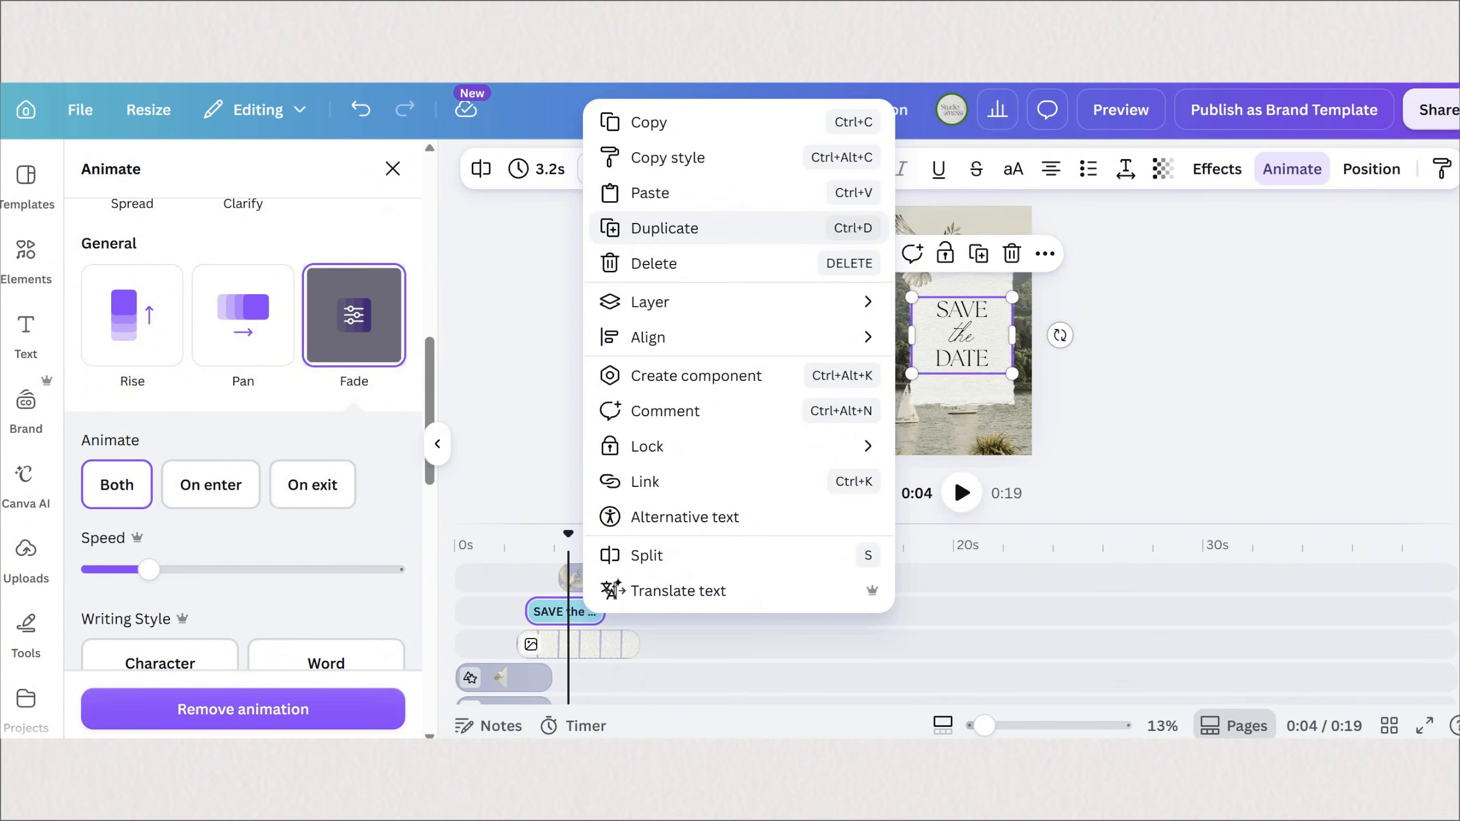
pyautogui.hotkey('ctrl', 'd')
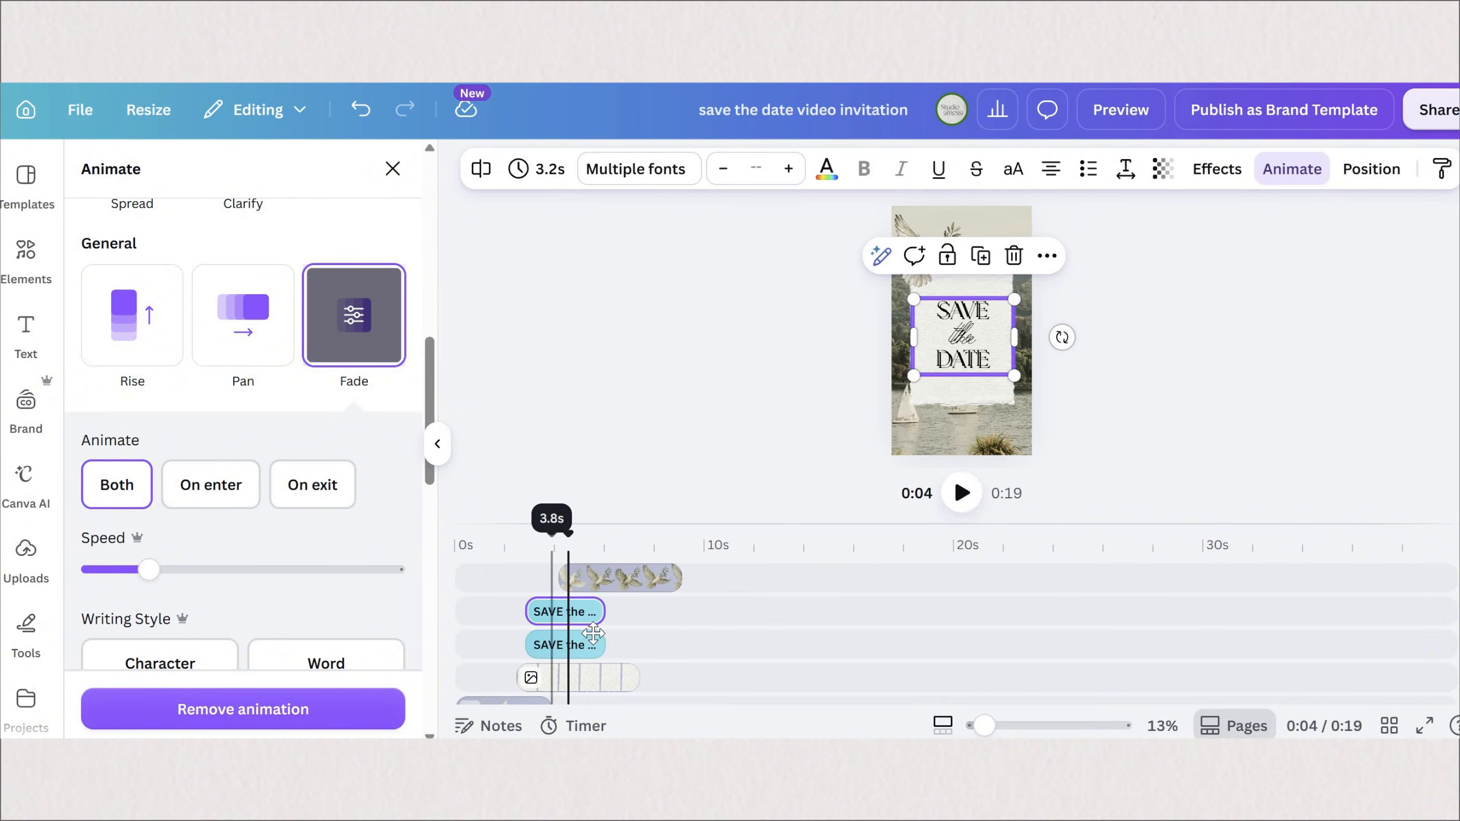
pyautogui.moveTo(570, 645); pyautogui.dragTo(648, 623)
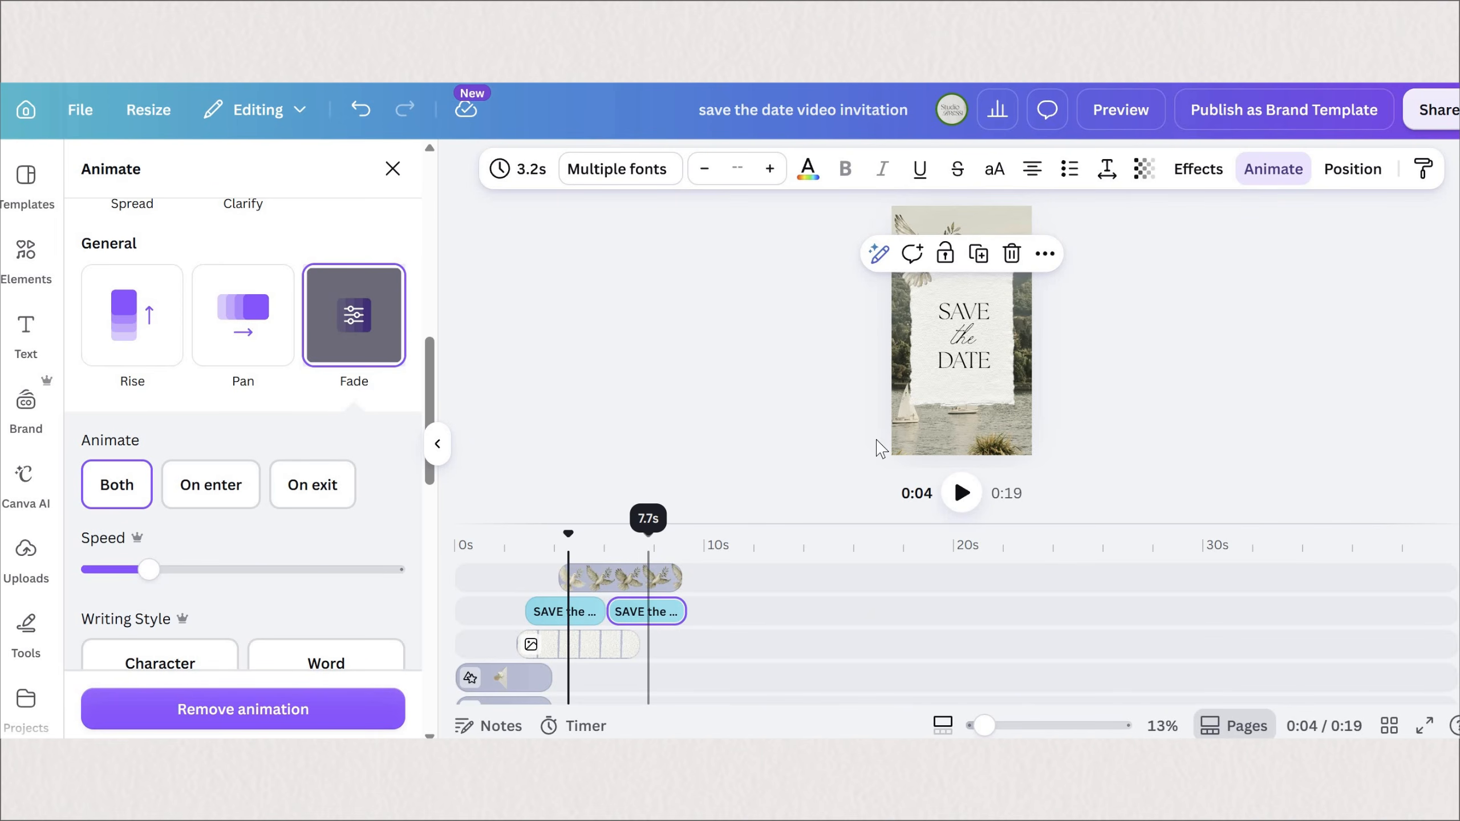
pyautogui.click(648, 544)
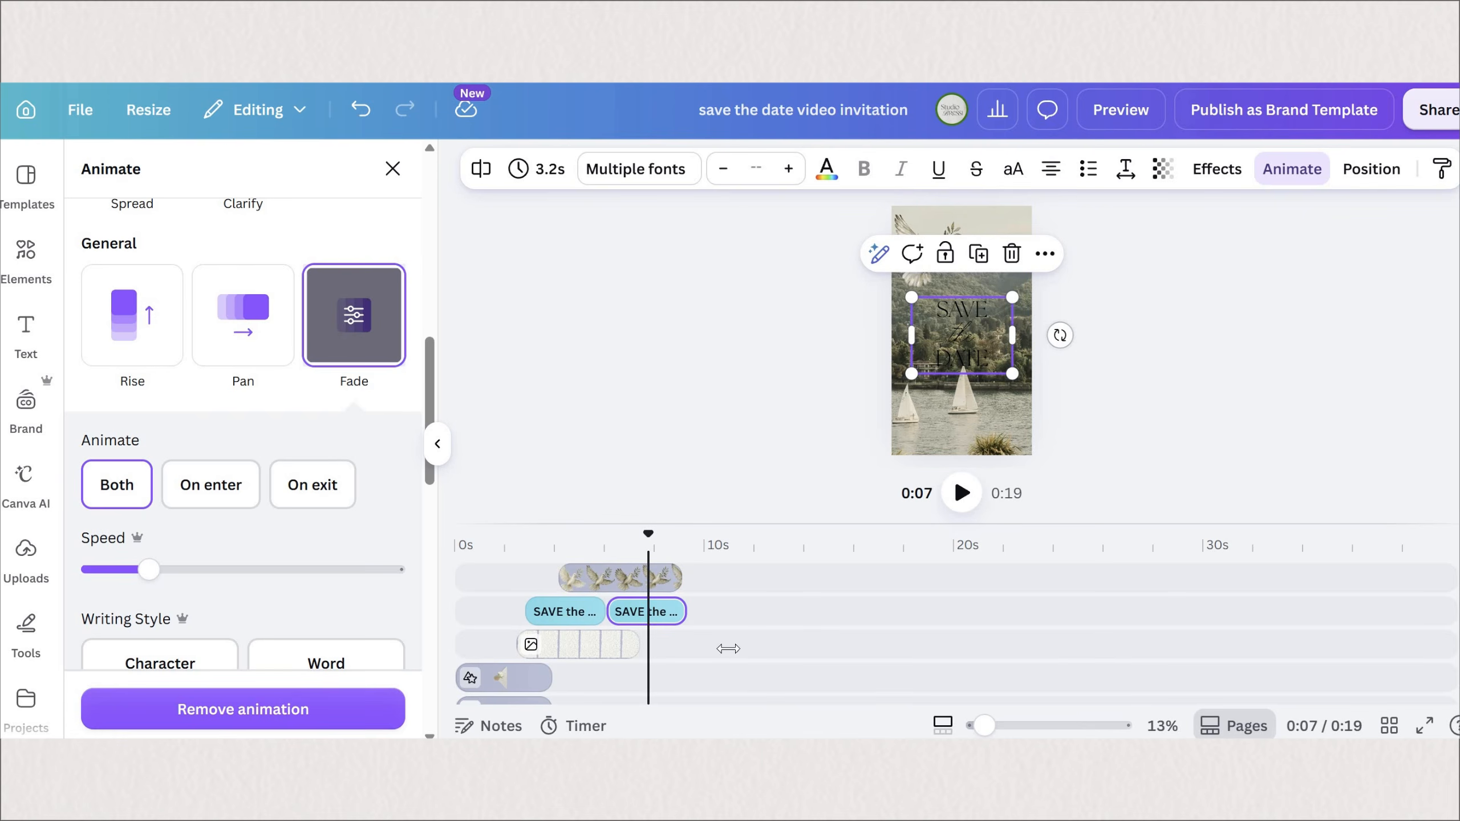
pyautogui.moveTo(638, 644); pyautogui.dragTo(894, 644)
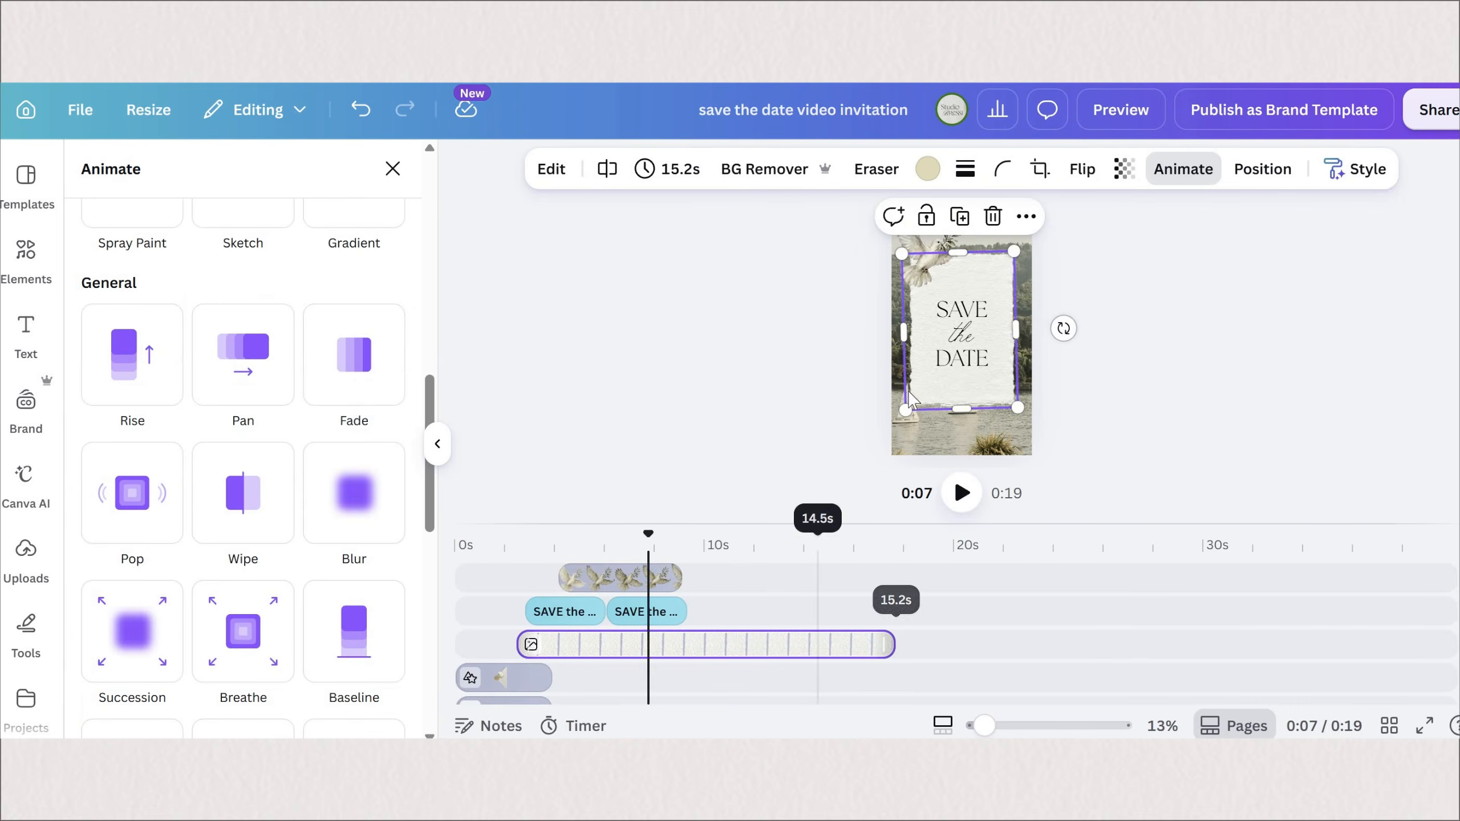
# Replace the duplicated text with the couple's first names and set it in Le Studio Nocturne Thin.
pyautogui.click(931, 323)
pyautogui.click(932, 322)
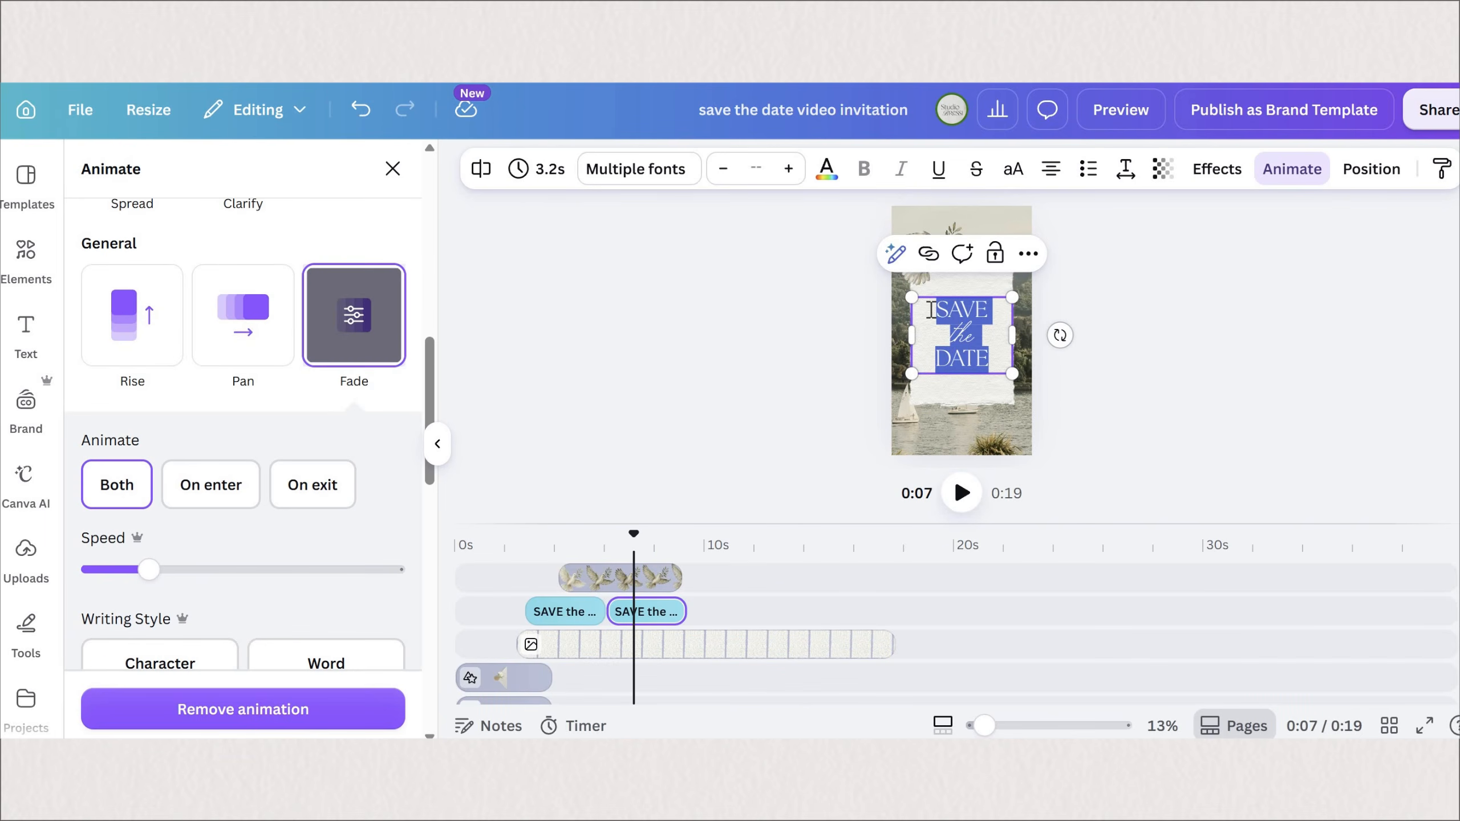
pyautogui.write('Aurora & Nick')
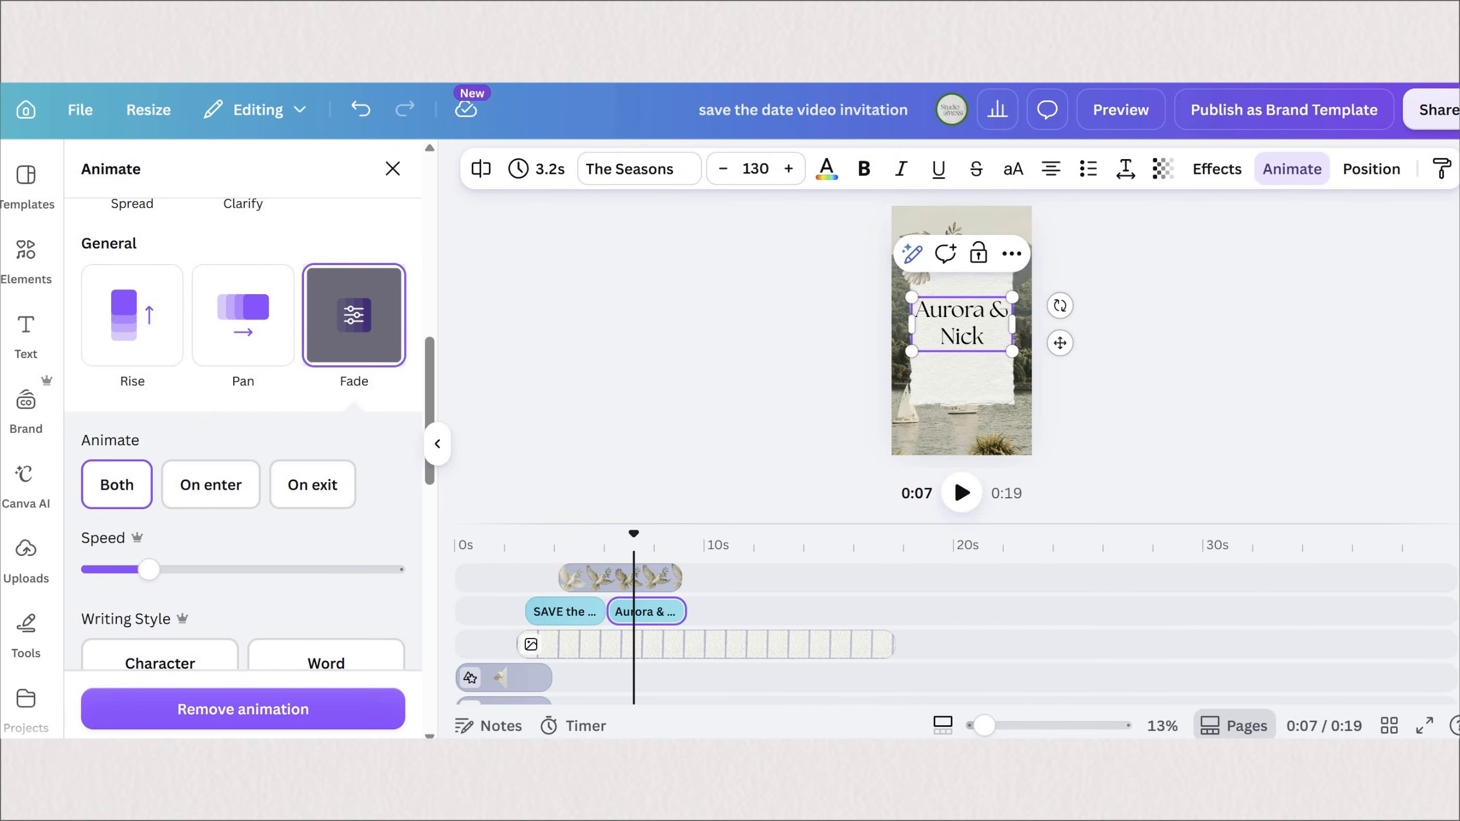
pyautogui.click(630, 169)
pyautogui.click(190, 610)
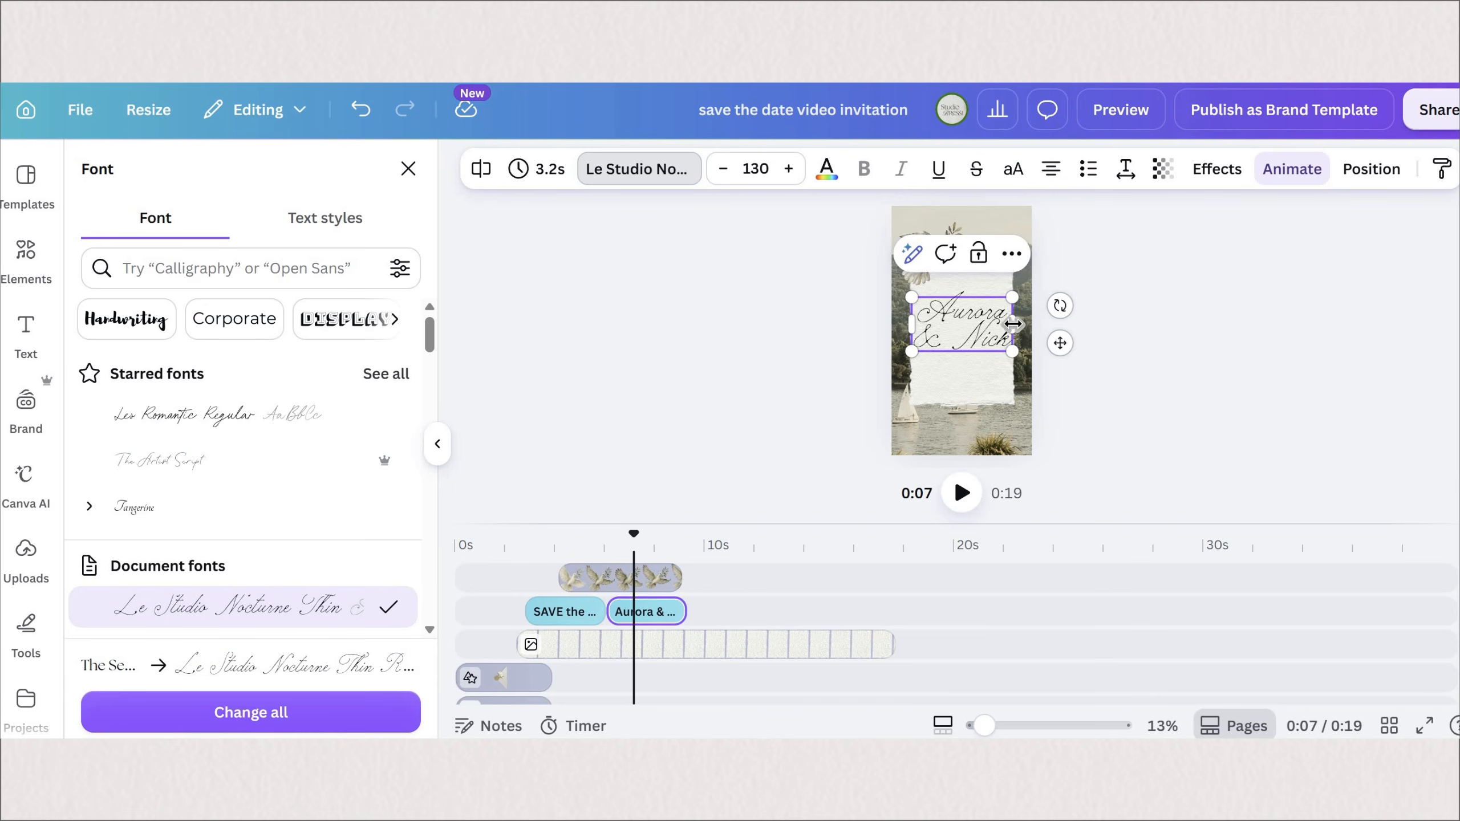
# Left-align the couple's names and reduce the ampersand to size 112.
pyautogui.hotkey('ctrl', 'shift', 'l')
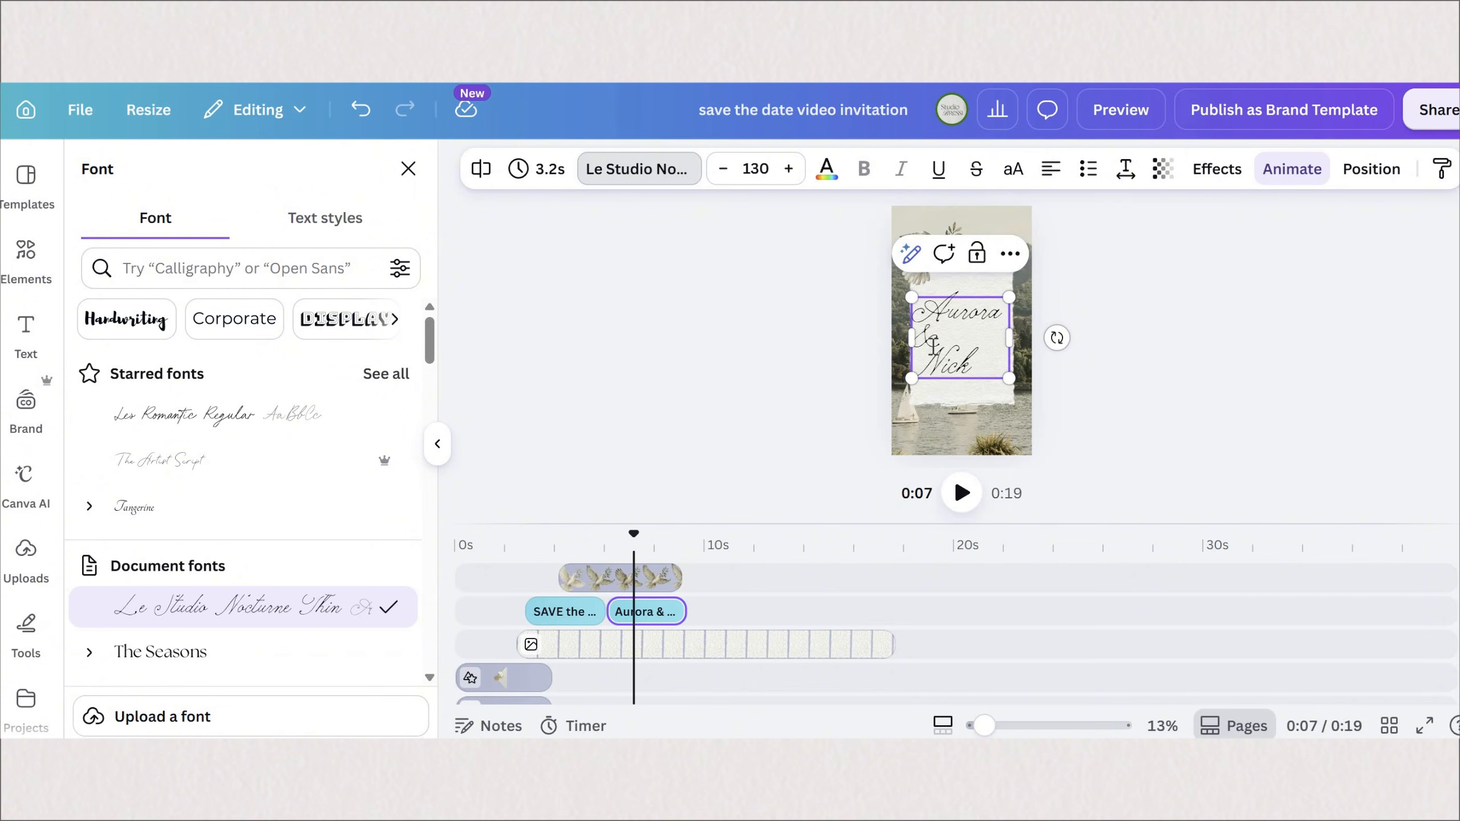
pyautogui.press('BackSpace')
pyautogui.doubleClick(936, 338)
pyautogui.click(722, 169)
pyautogui.click(723, 169)
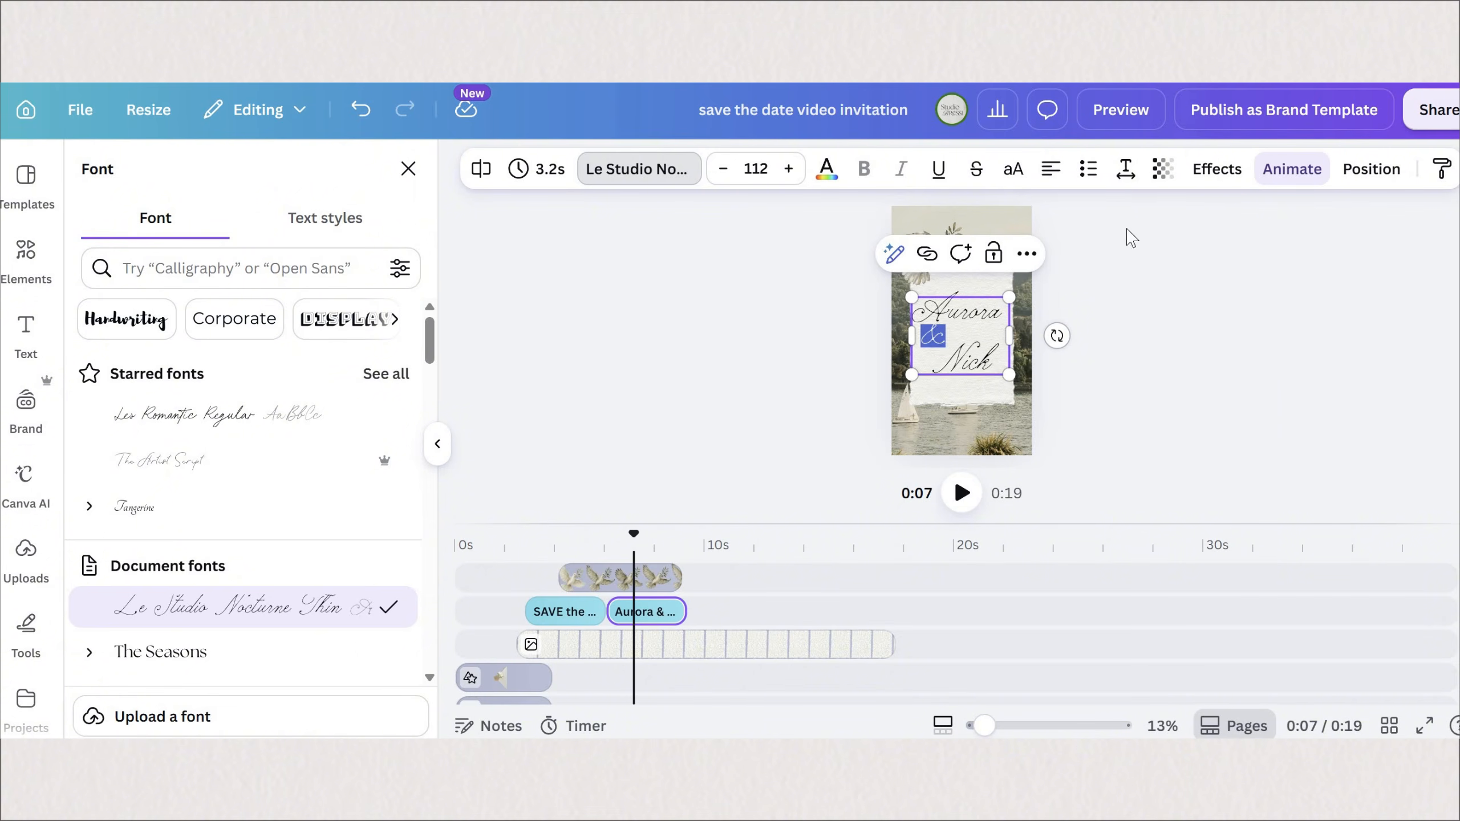
# Adjust the names' text spacing and bring the second name up onto the ampersand's line.
pyautogui.click(1126, 169)
pyautogui.moveTo(1069, 326)
pyautogui.mouseDown()
pyautogui.moveTo(999, 339)
pyautogui.moveTo(1081, 326)
pyautogui.mouseUp()
pyautogui.click(931, 356)
pyautogui.press('BackSpace')
pyautogui.press('BackSpace')
pyautogui.press('BackSpace')
pyautogui.click(1076, 391)
# Refine the names' spacing and position on the paper, and limit their Fade animation to on enter.
pyautogui.click(960, 318)
pyautogui.click(1126, 169)
pyautogui.moveTo(956, 327); pyautogui.dragTo(963, 322)
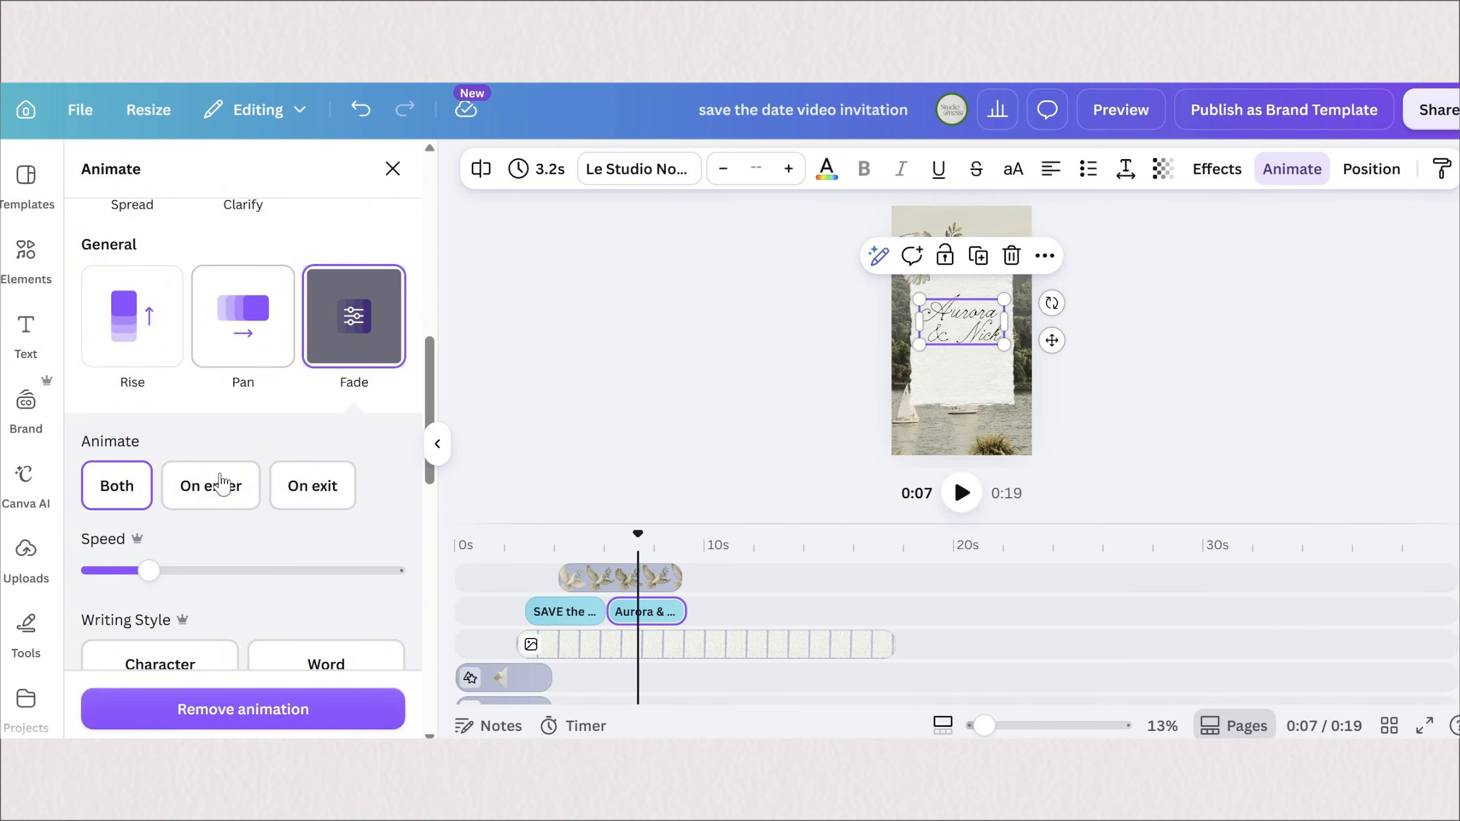
pyautogui.click(221, 485)
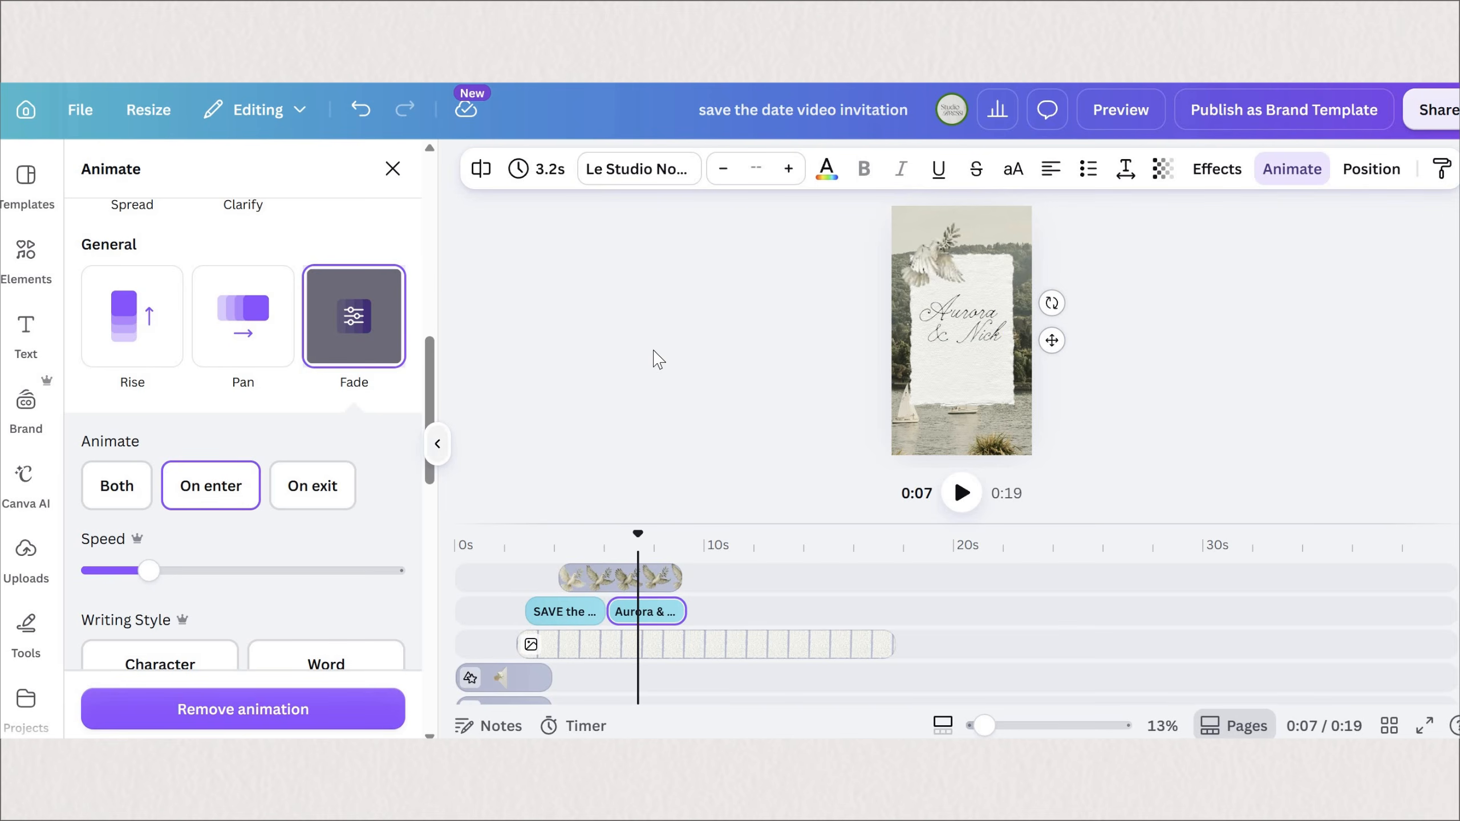
# Add "Are getting married" below the names in Lora size 36, and extend the names clip to end together with it.
pyautogui.click(717, 377)
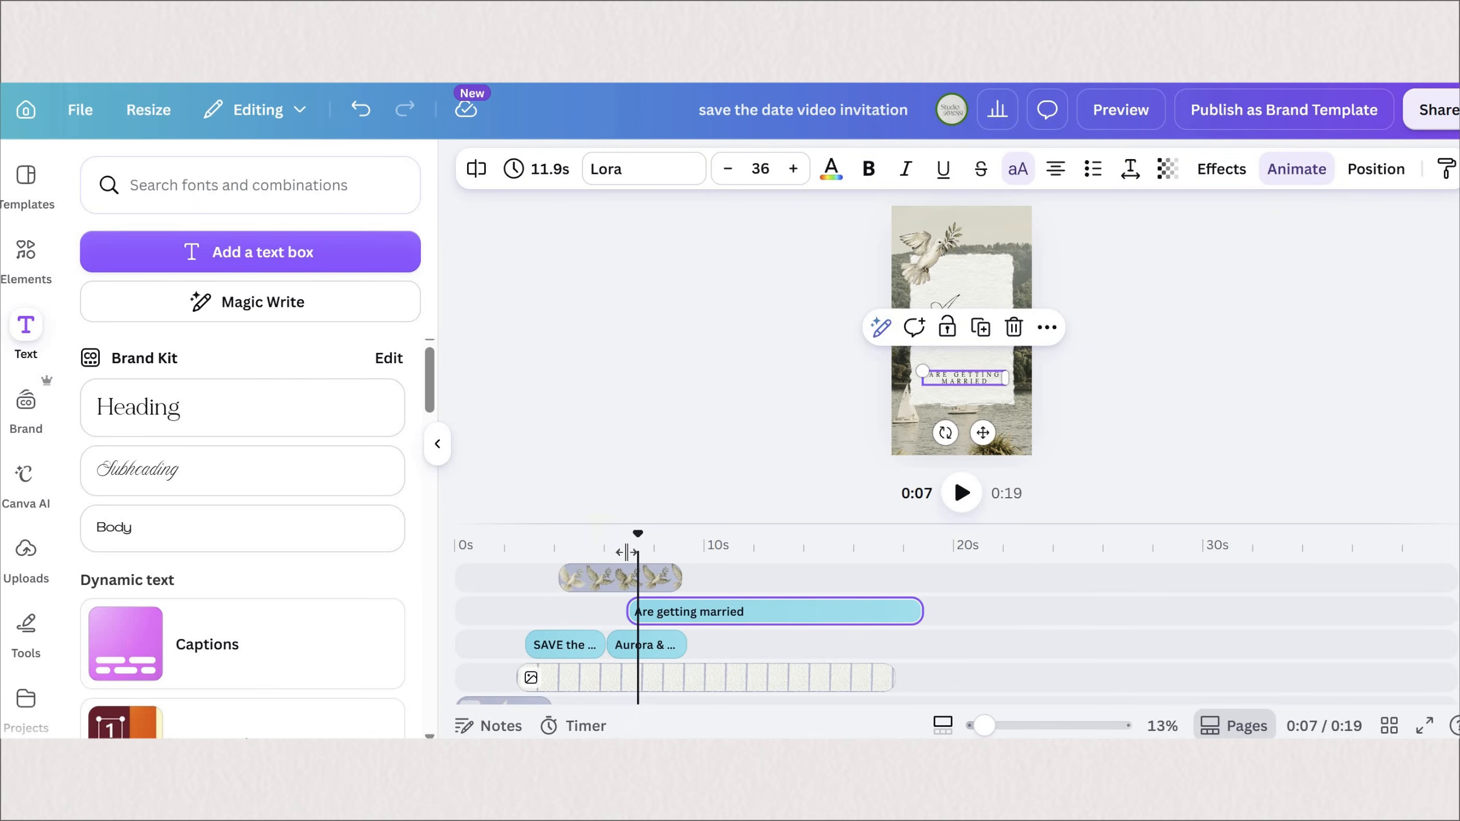
pyautogui.moveTo(627, 552); pyautogui.dragTo(682, 553)
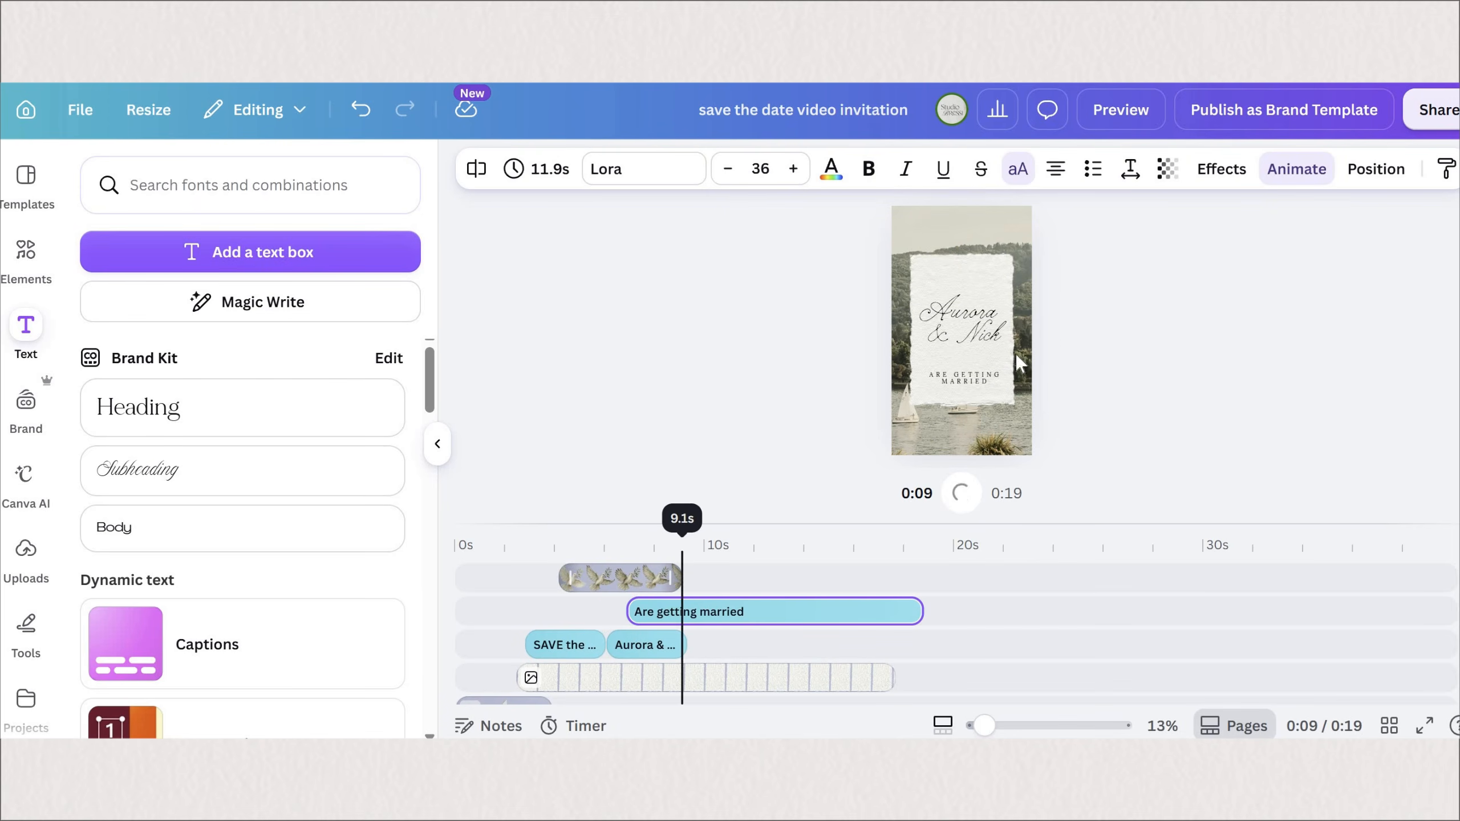
pyautogui.doubleClick(1001, 378)
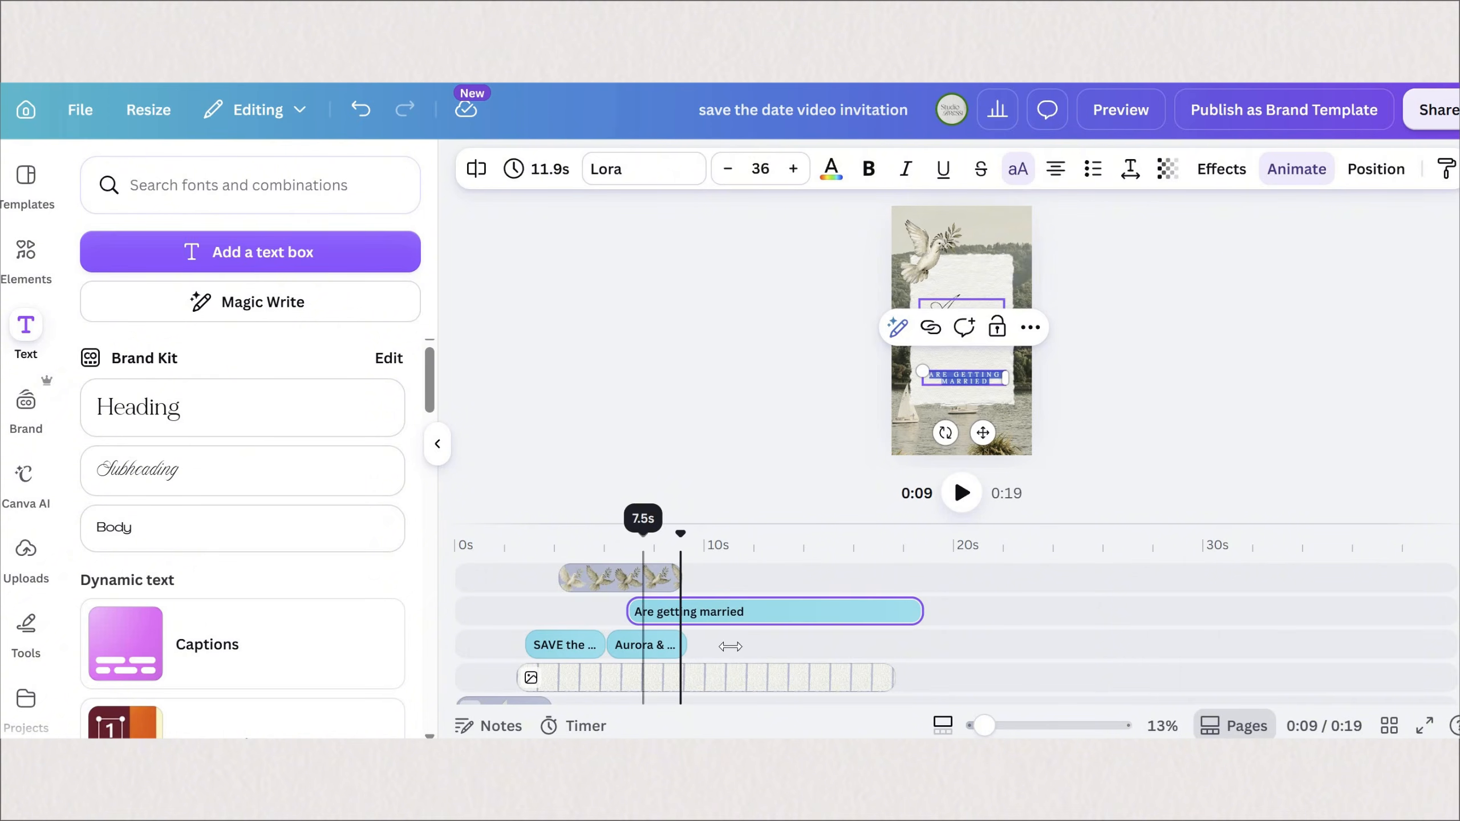
pyautogui.moveTo(685, 644); pyautogui.dragTo(924, 645)
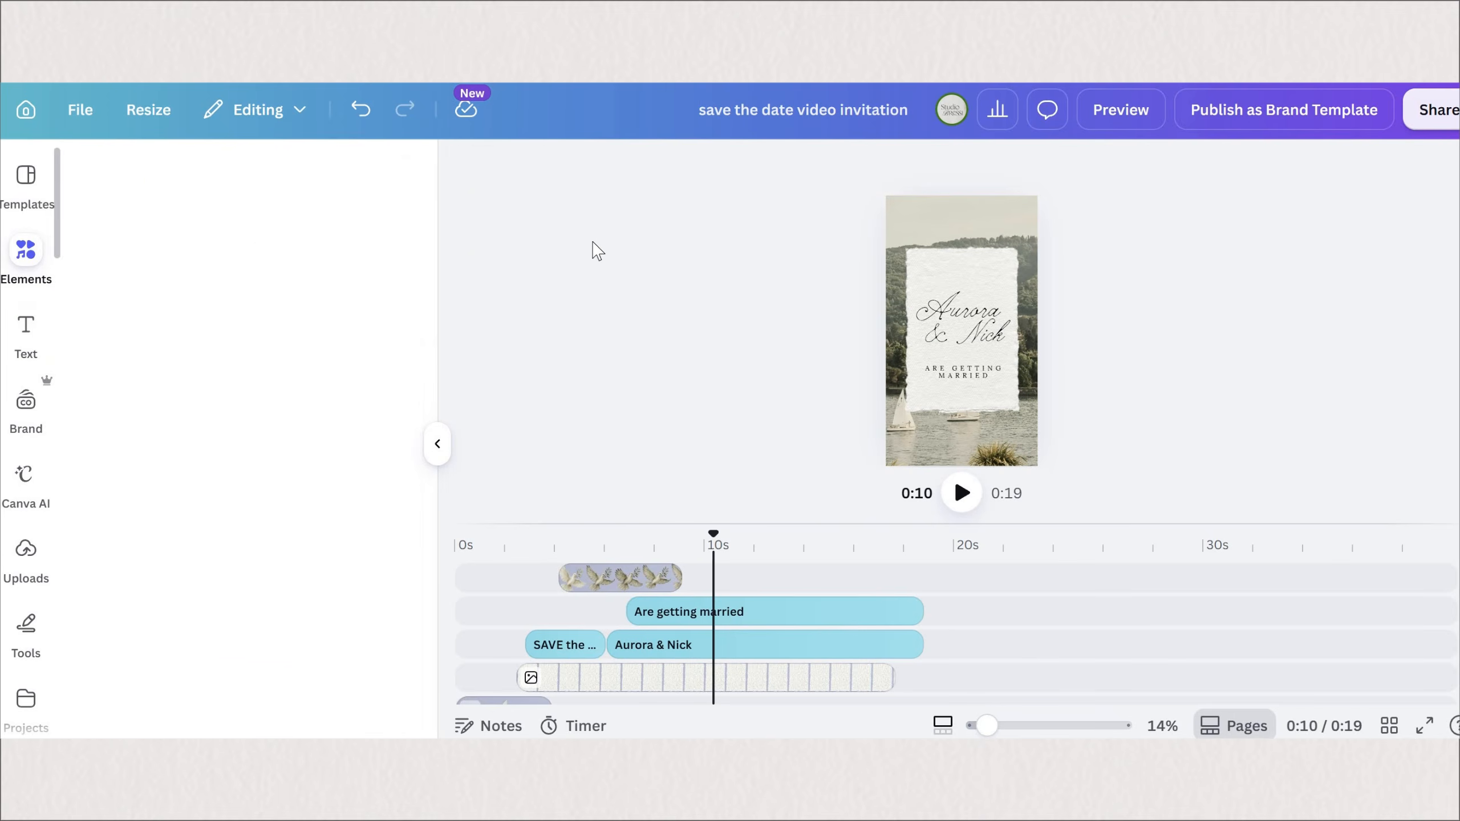
# Search the elements for "paper card", add a scalloped oval paper at about 10 seconds, and position it over the torn paper.
pyautogui.write('paper card')
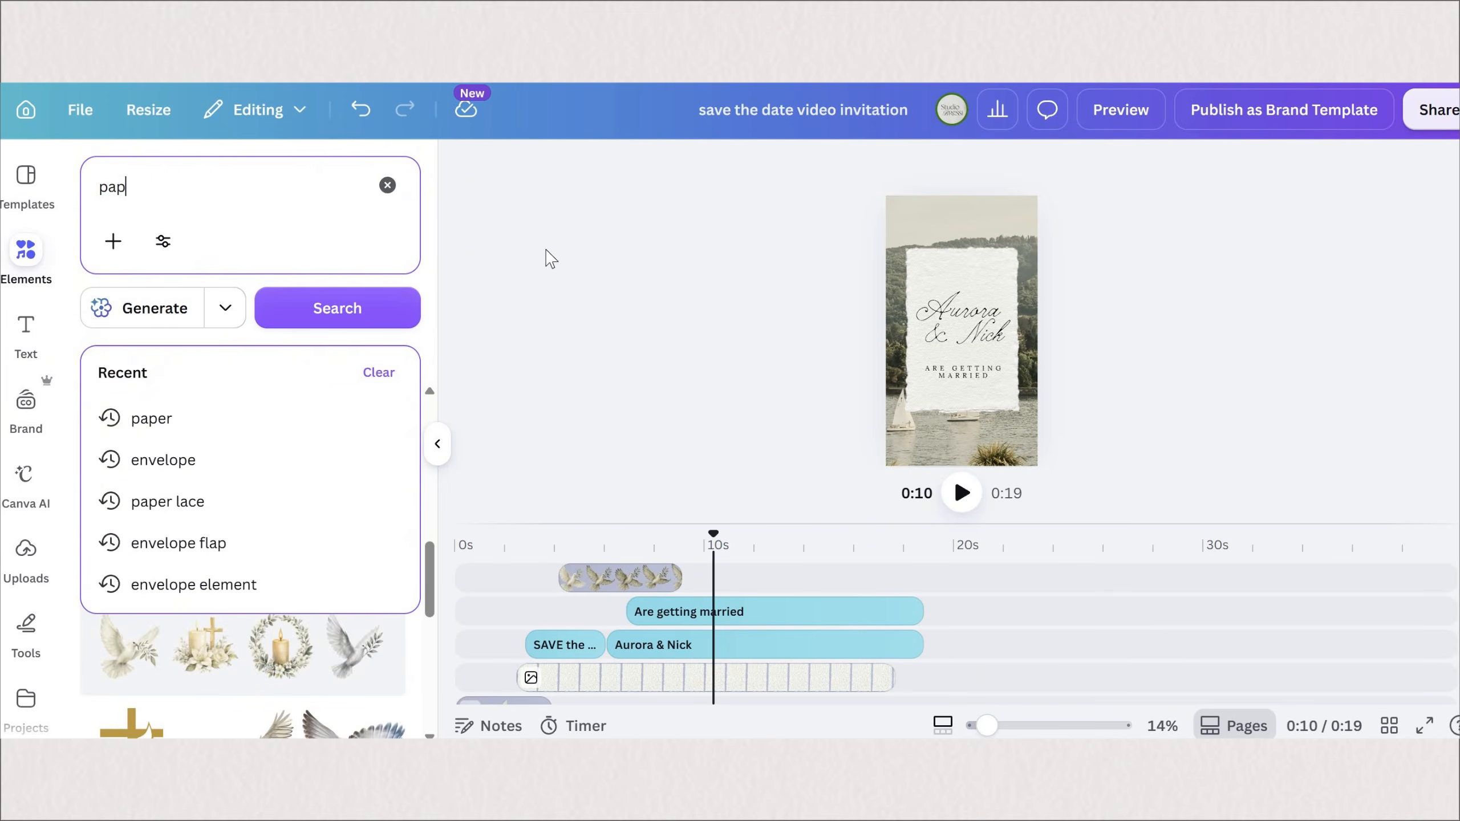
pyautogui.press('Return')
pyautogui.click(368, 602)
pyautogui.moveTo(999, 276); pyautogui.dragTo(783, 604)
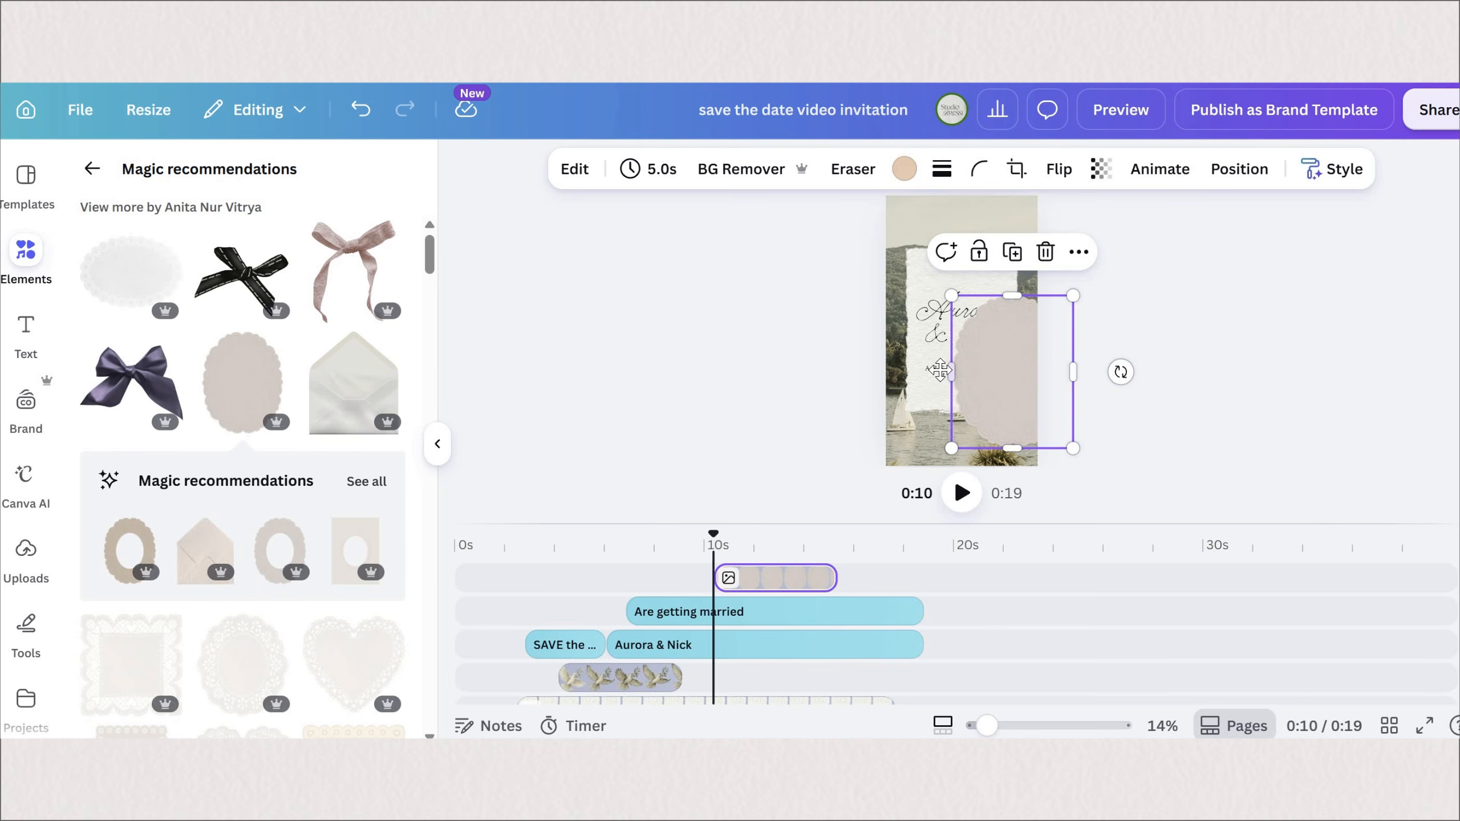
pyautogui.moveTo(948, 370)
pyautogui.mouseDown()
pyautogui.moveTo(874, 371)
pyautogui.moveTo(945, 348)
pyautogui.mouseUp()
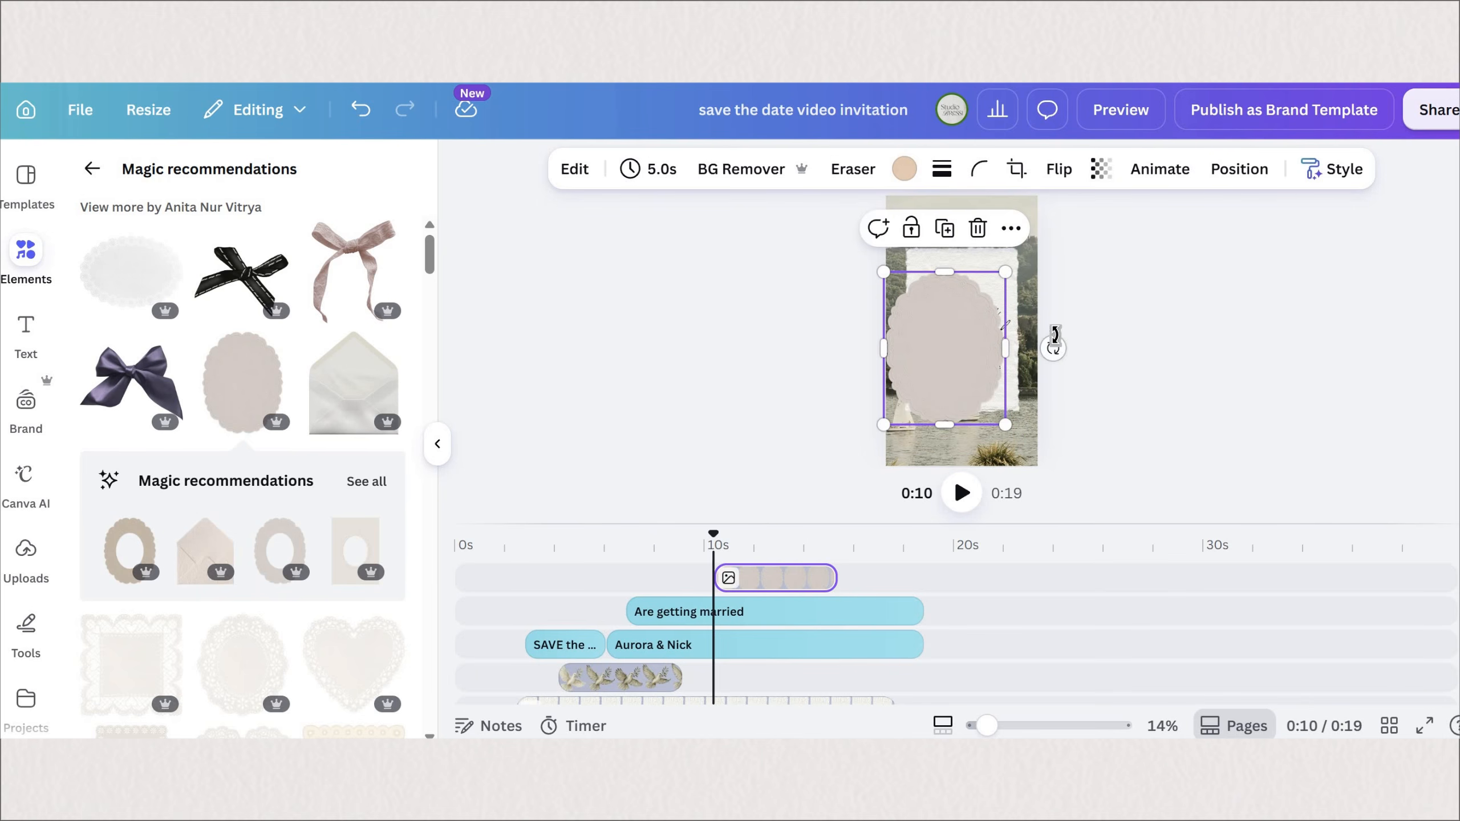
pyautogui.moveTo(1053, 347); pyautogui.dragTo(1049, 347)
# Paste the "AUGUST 12 2027" and "At Villa Balbianello, Lake Como" text group, shrink it, and place it on the oval's lower half.
pyautogui.hotkey('ctrl', 'v')
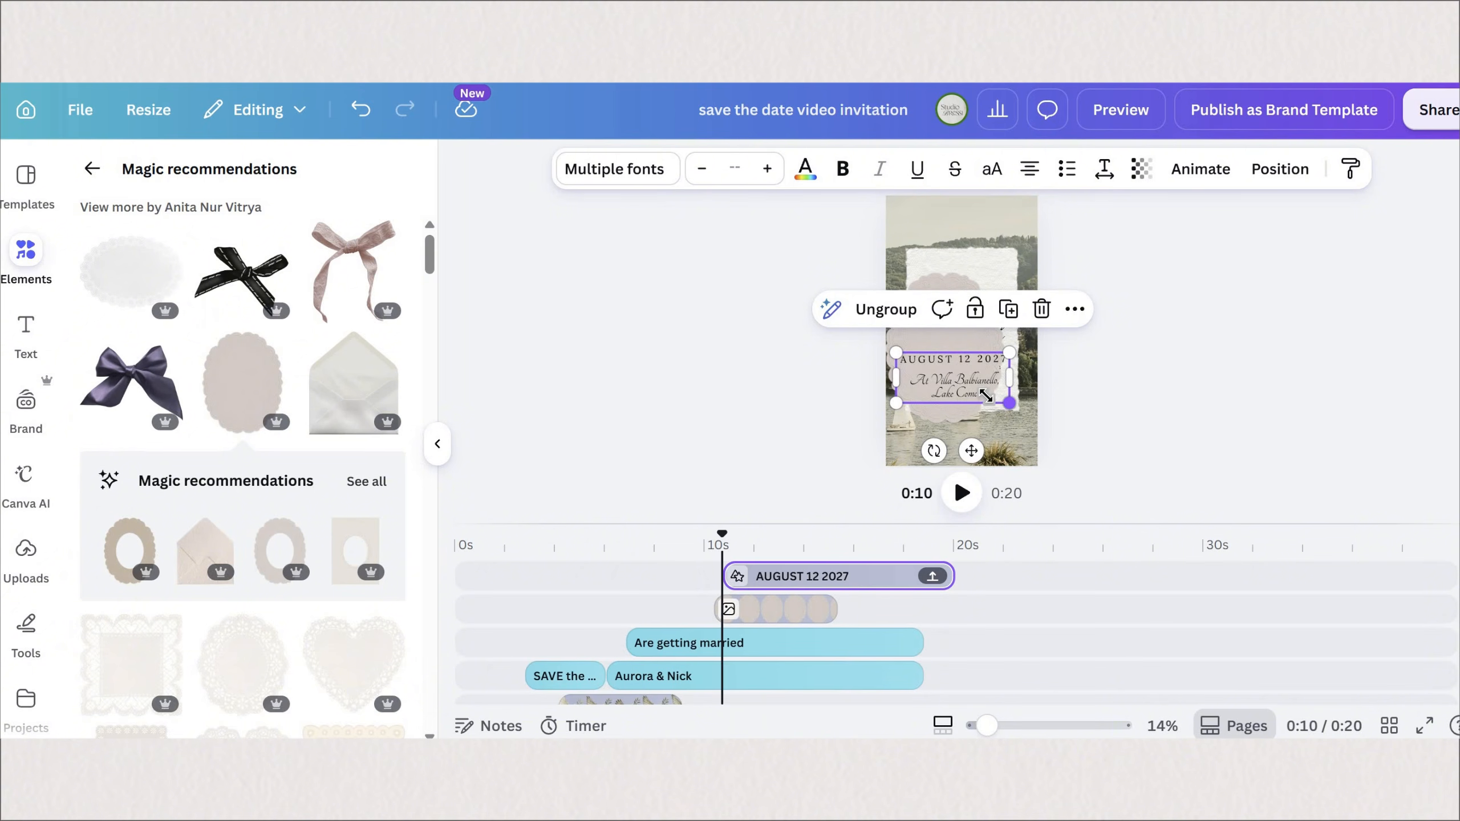
pyautogui.moveTo(984, 395); pyautogui.dragTo(975, 364)
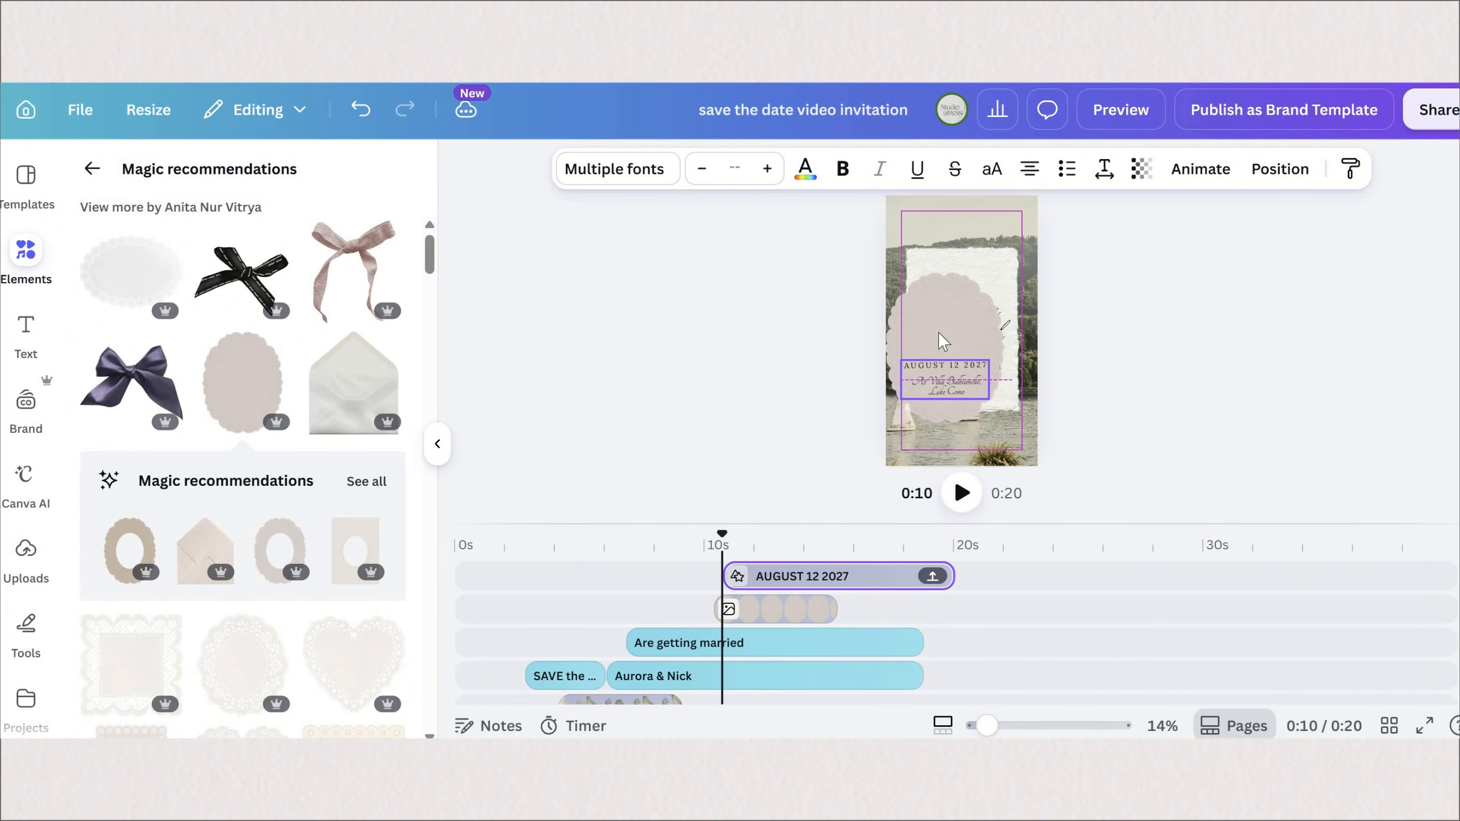
pyautogui.click(848, 594)
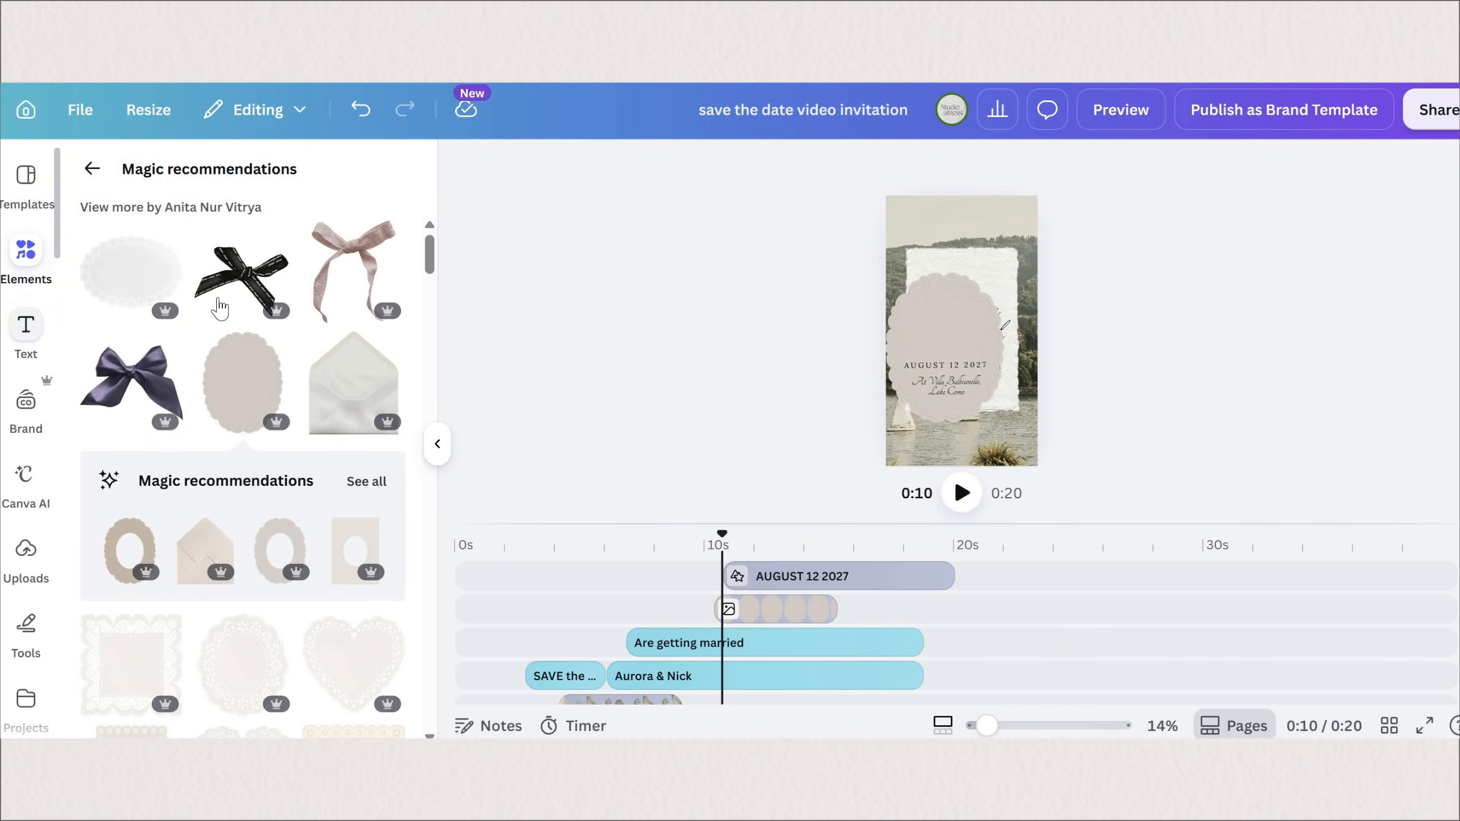
# Add separate text boxes for the initials "A" and "N" in Le Studio Nocturne size 104, overlapping on the oval card.
pyautogui.click(212, 256)
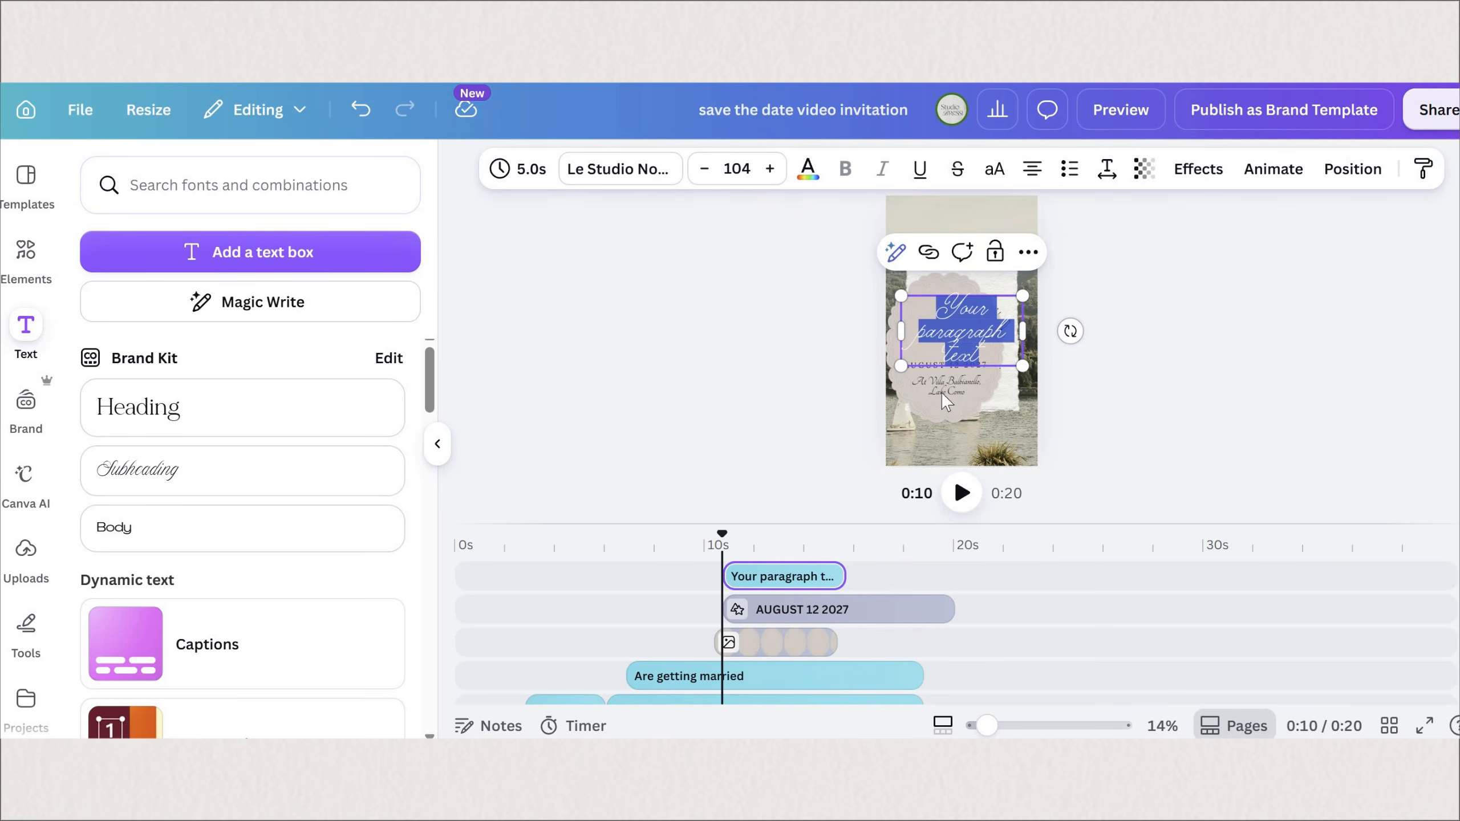
pyautogui.write('A')
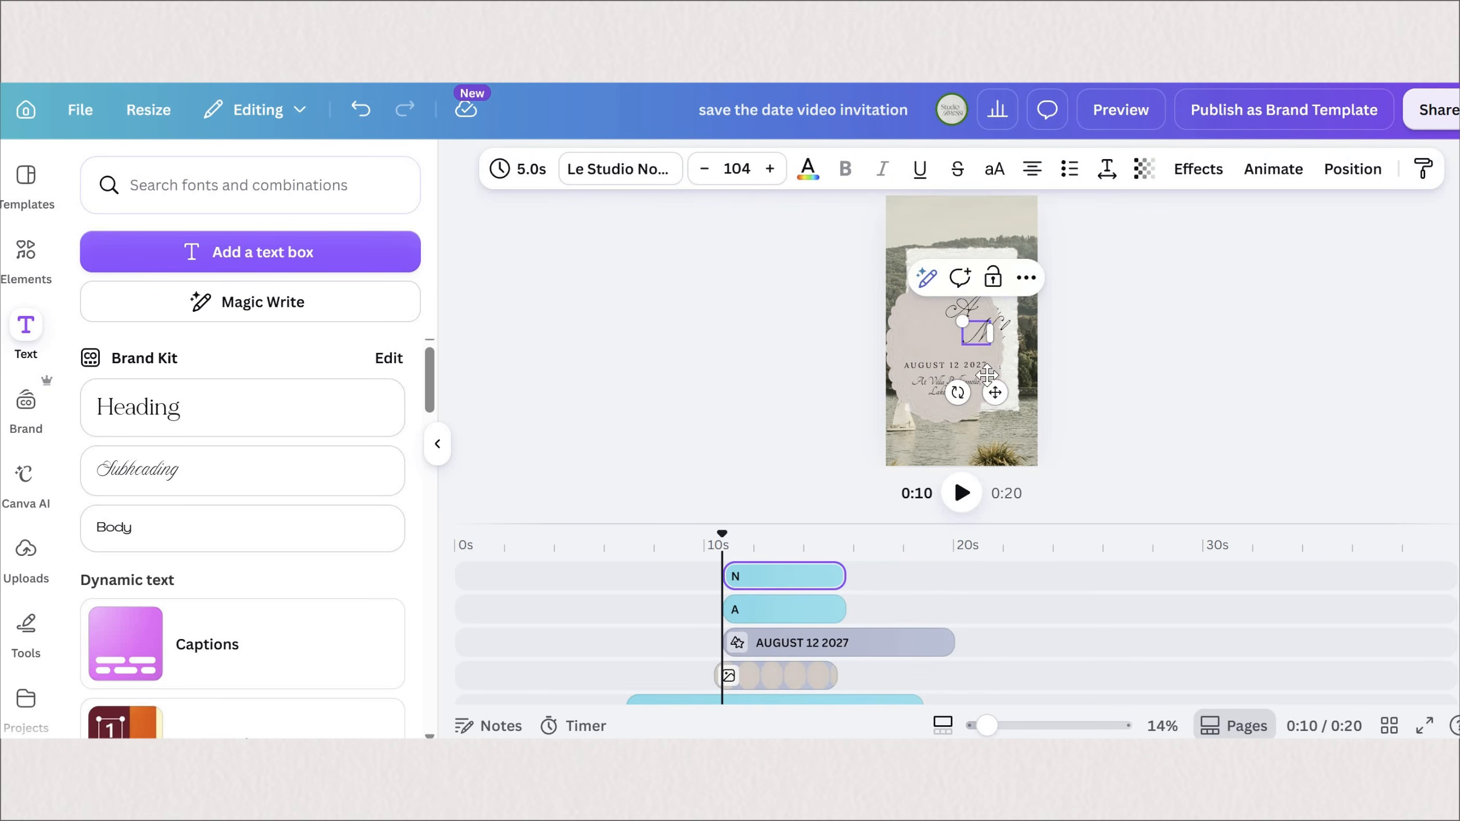
pyautogui.scroll(5, 1026, 269)
pyautogui.moveTo(1026, 269); pyautogui.dragTo(1042, 257)
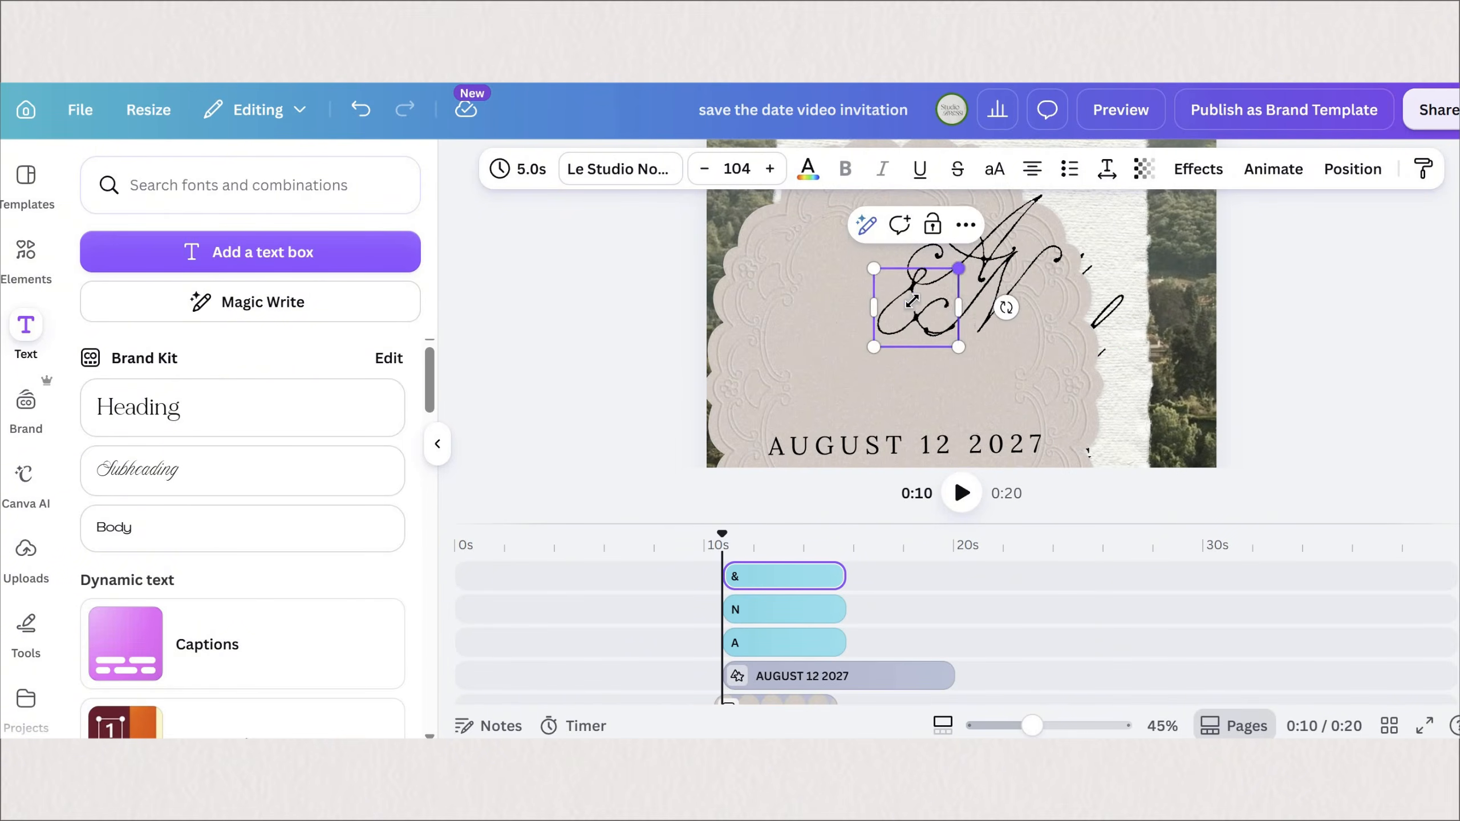
pyautogui.moveTo(958, 268); pyautogui.dragTo(916, 307)
pyautogui.moveTo(920, 387); pyautogui.dragTo(925, 322)
pyautogui.press('Delete')
# Group the "A" and "N" initials and reduce them to size 70.3 above the date on the oval card.
pyautogui.click(1029, 256)
pyautogui.keyDown('shift'); pyautogui.click(965, 253); pyautogui.keyUp('shift')
pyautogui.click(890, 391)
pyautogui.scroll(-5, 1182, 393)
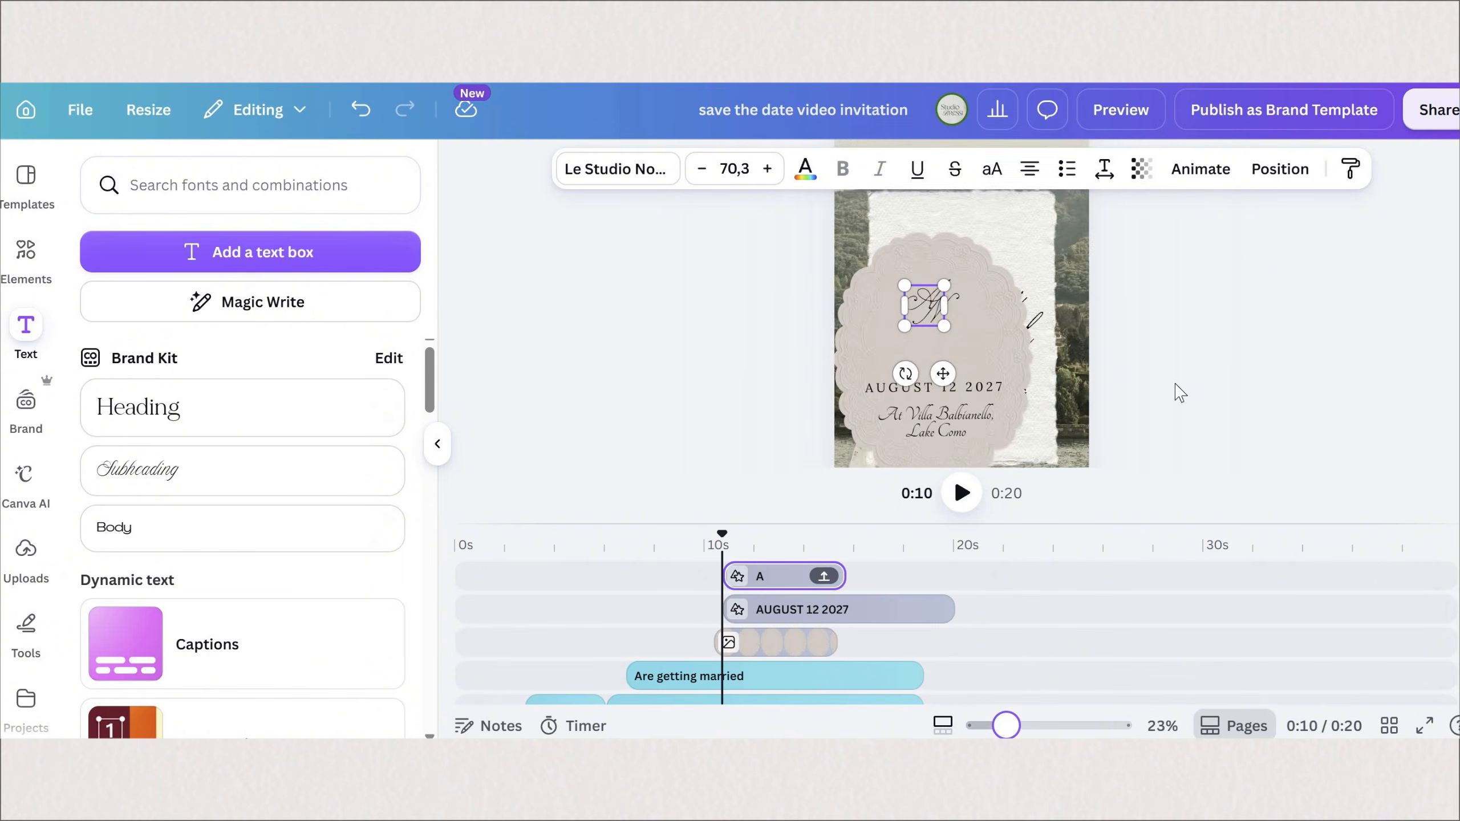
# Group the monogram, the date and venue text, and the scalloped oval card into one object.
pyautogui.click(1090, 293)
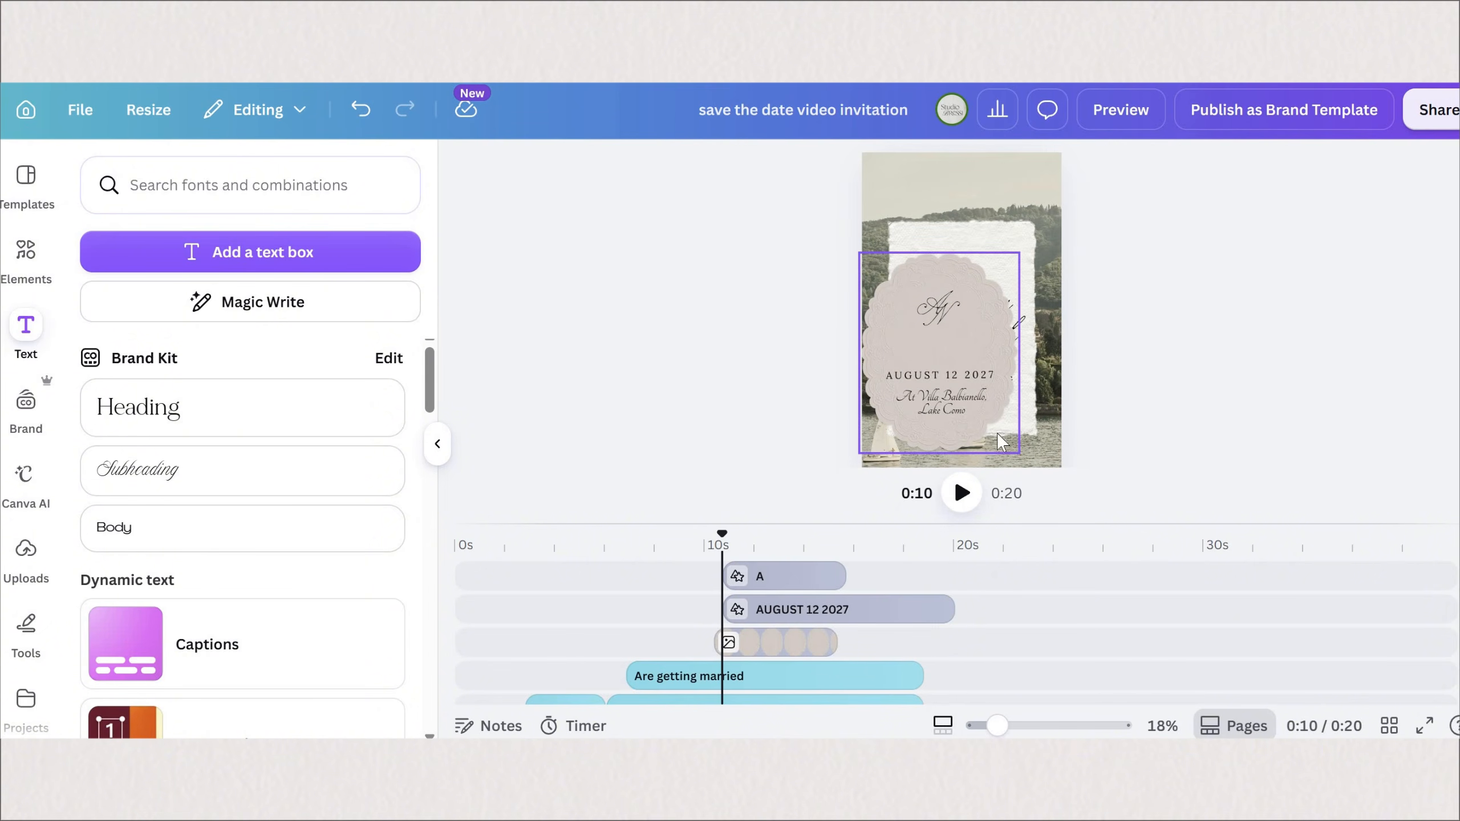
pyautogui.click(938, 403)
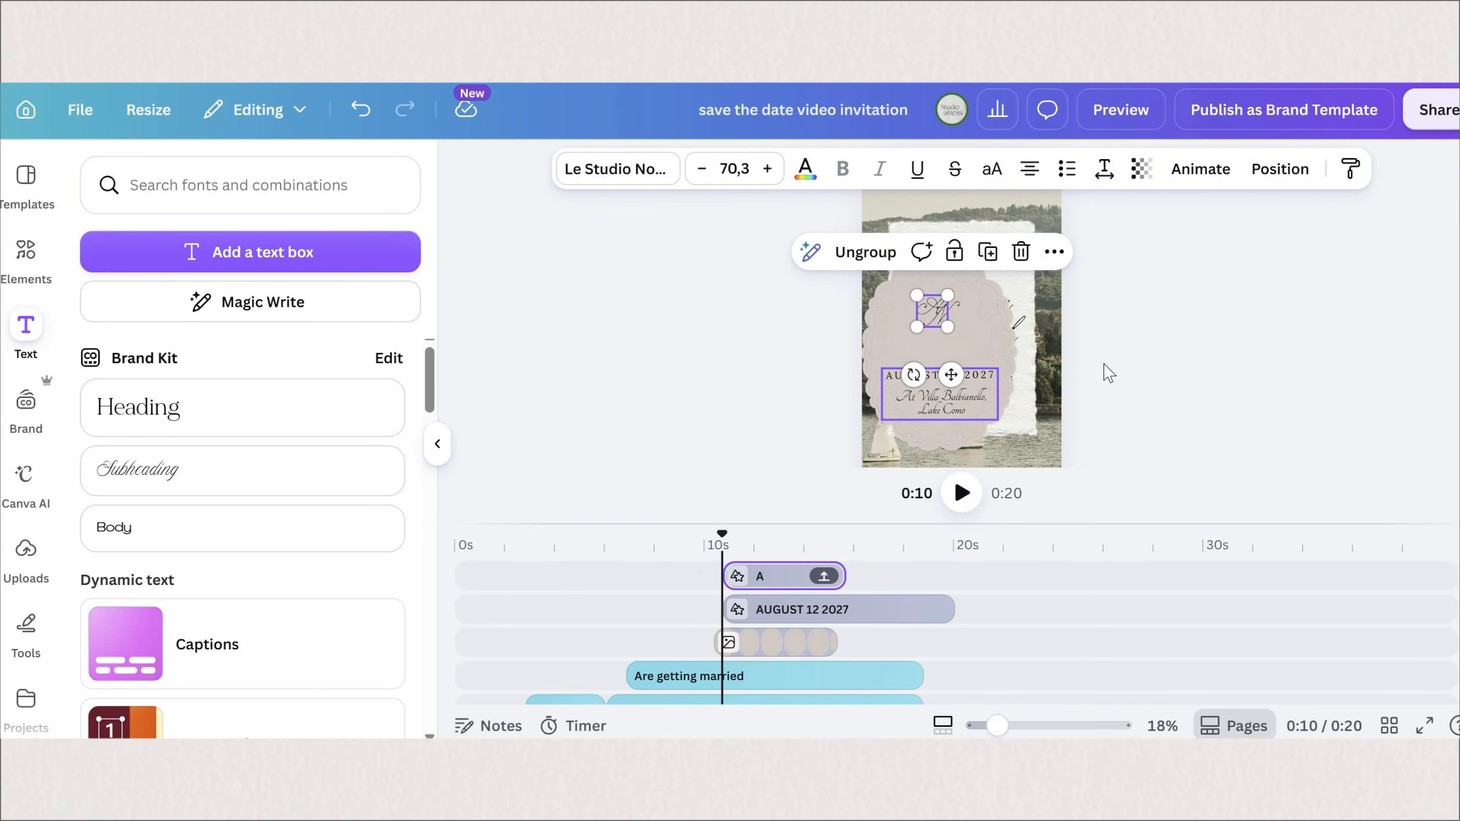
pyautogui.click(938, 331)
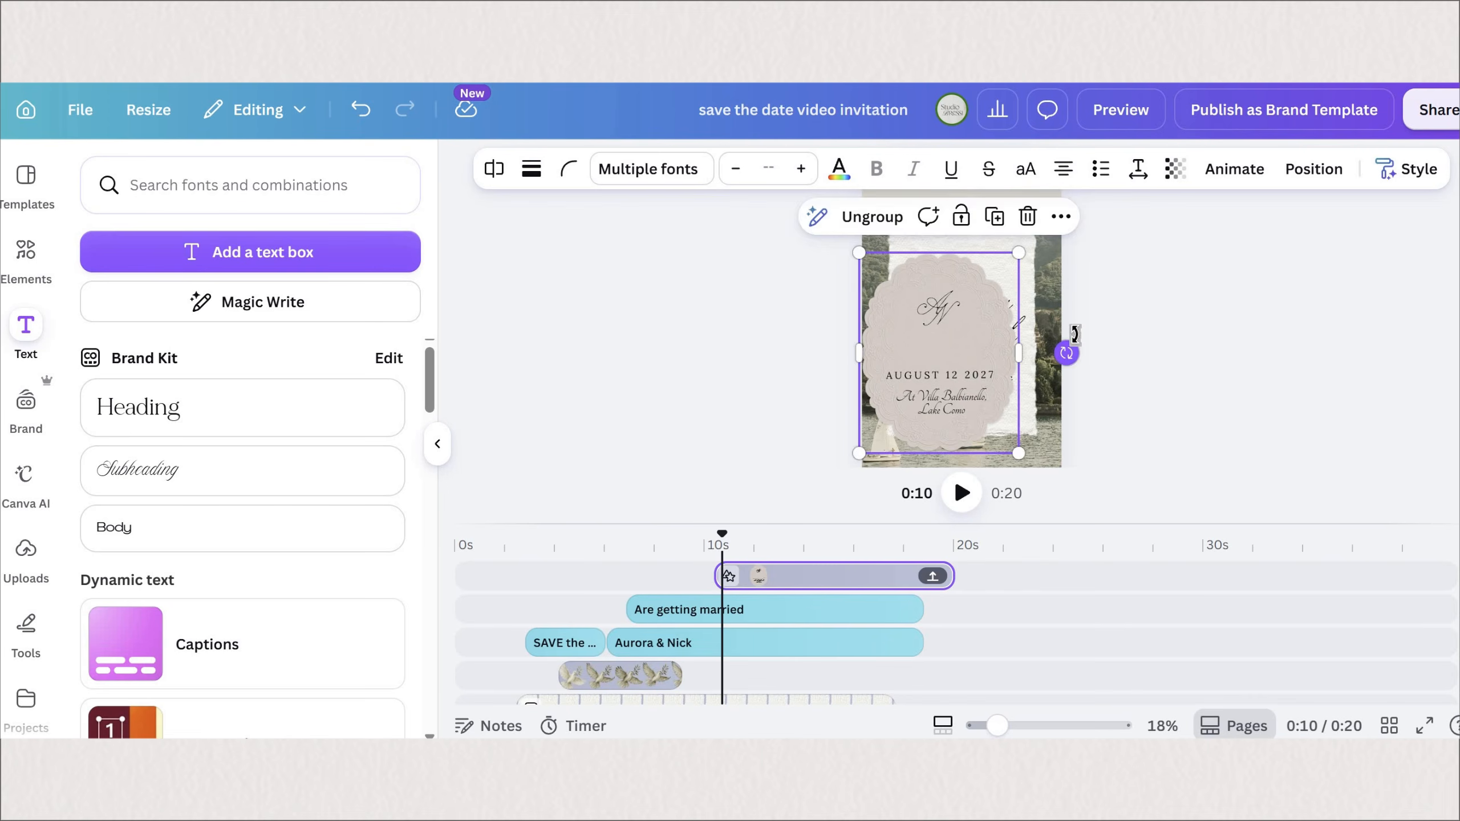
# Tilt the grouped oval card slightly counterclockwise and move it off the canvas past its right edge.
pyautogui.moveTo(932, 333); pyautogui.dragTo(909, 345)
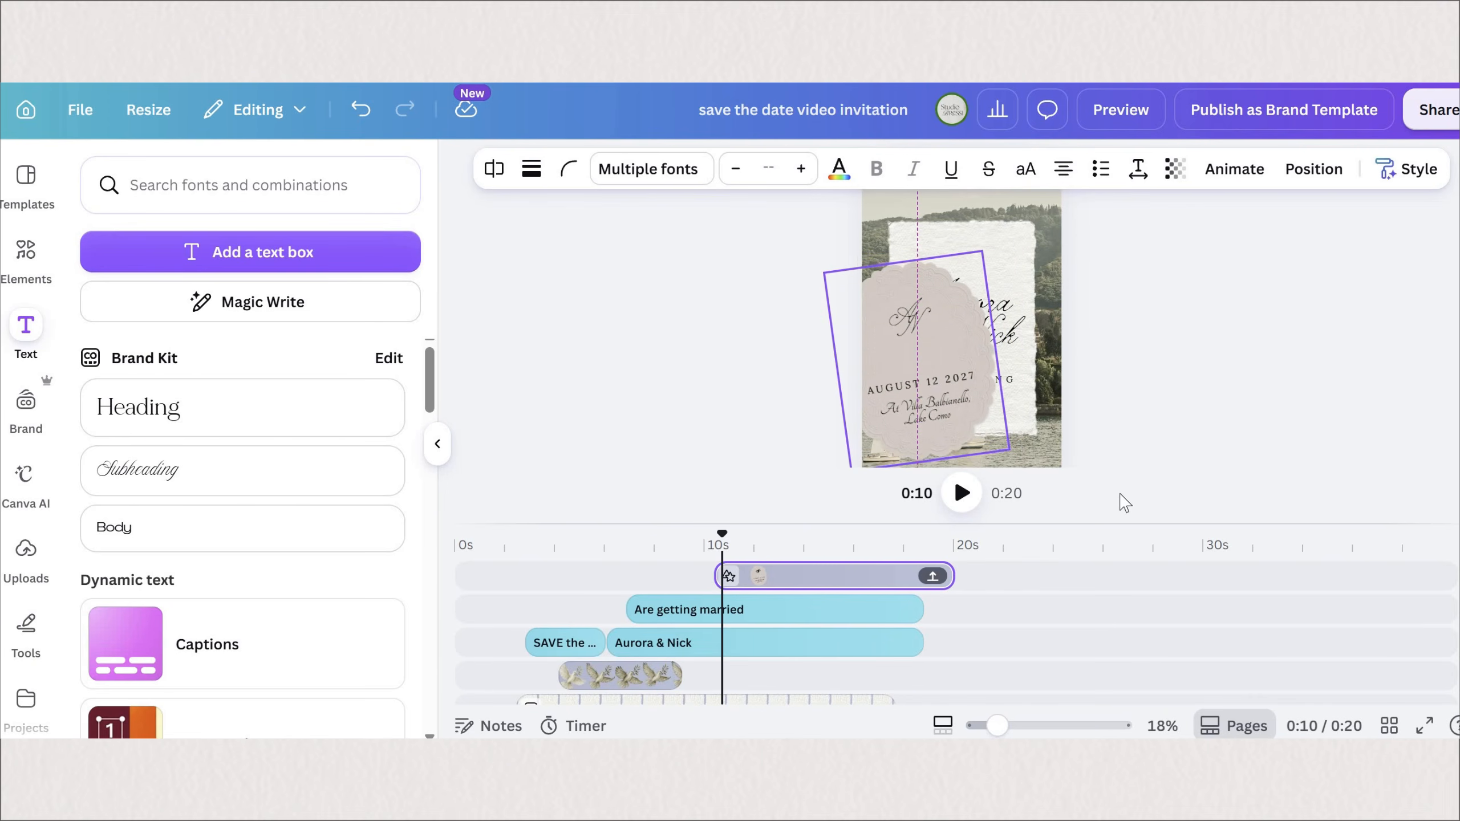
pyautogui.moveTo(977, 722); pyautogui.dragTo(984, 724)
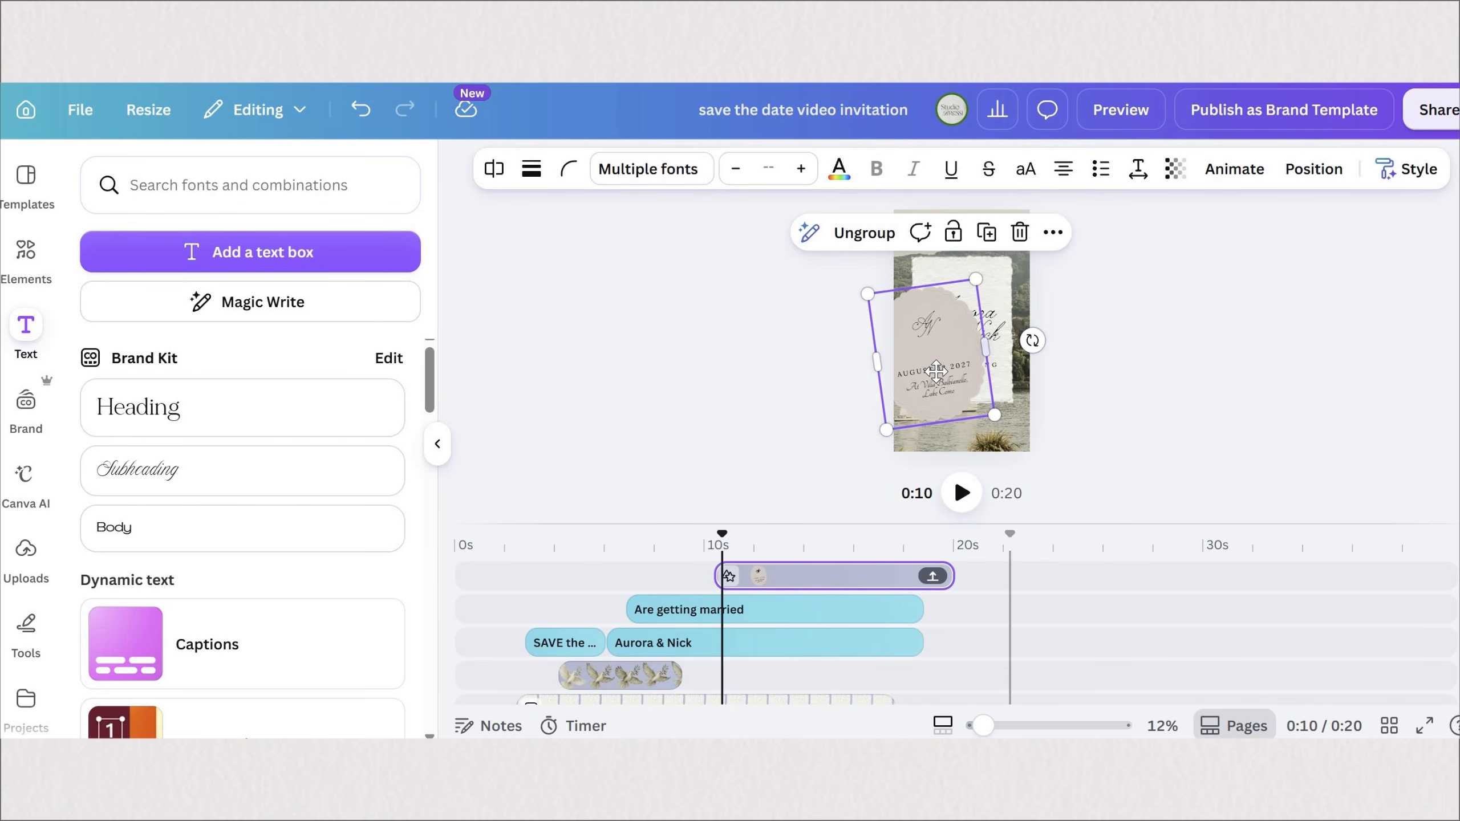
pyautogui.moveTo(940, 389); pyautogui.dragTo(1086, 365)
# Create a custom animation path that brings the oval card from off-canvas onto the paper card, using the Steady movement style.
pyautogui.click(1234, 168)
pyautogui.click(247, 299)
pyautogui.click(1234, 168)
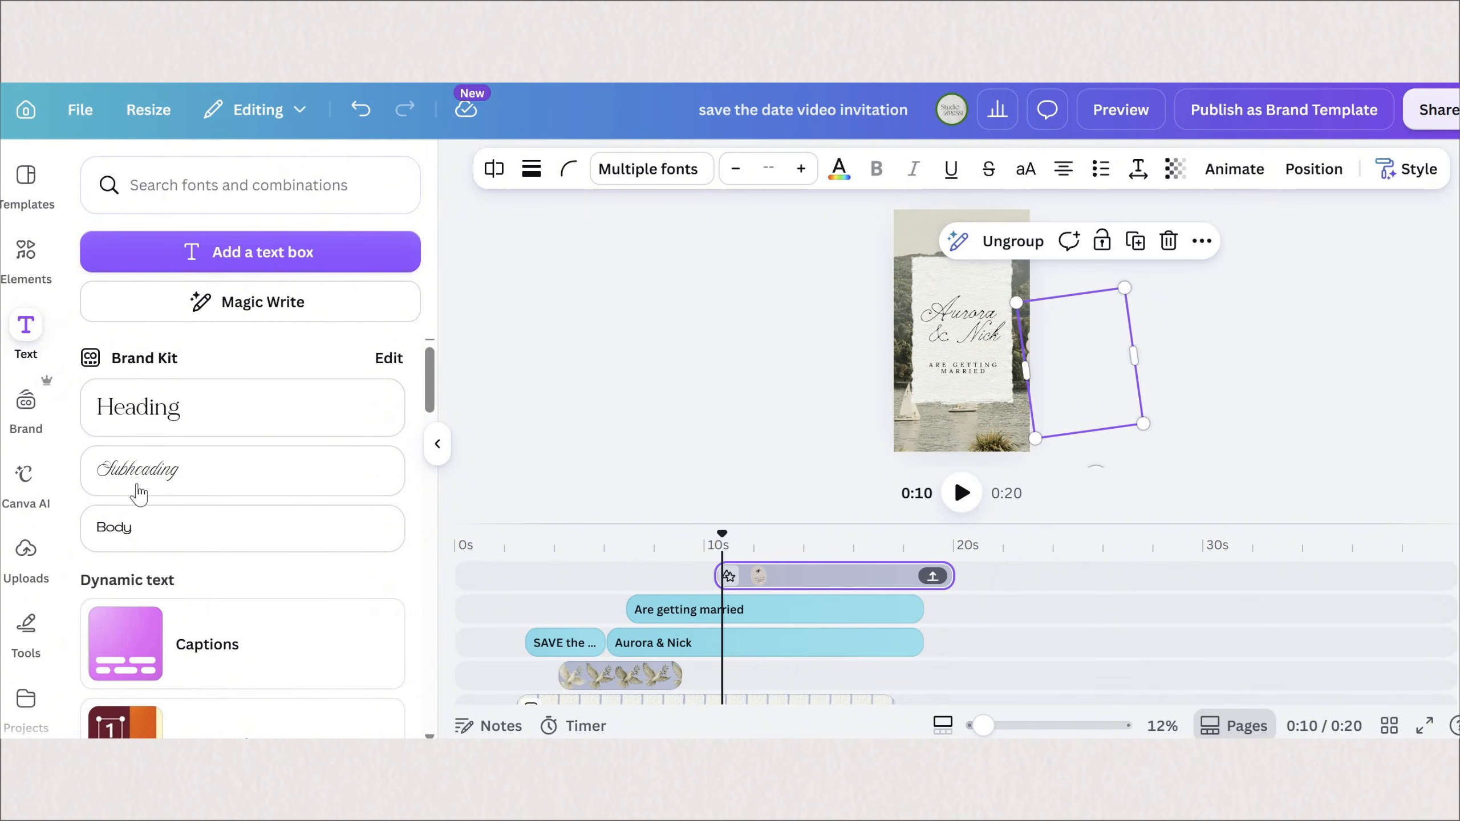
pyautogui.click(1032, 345)
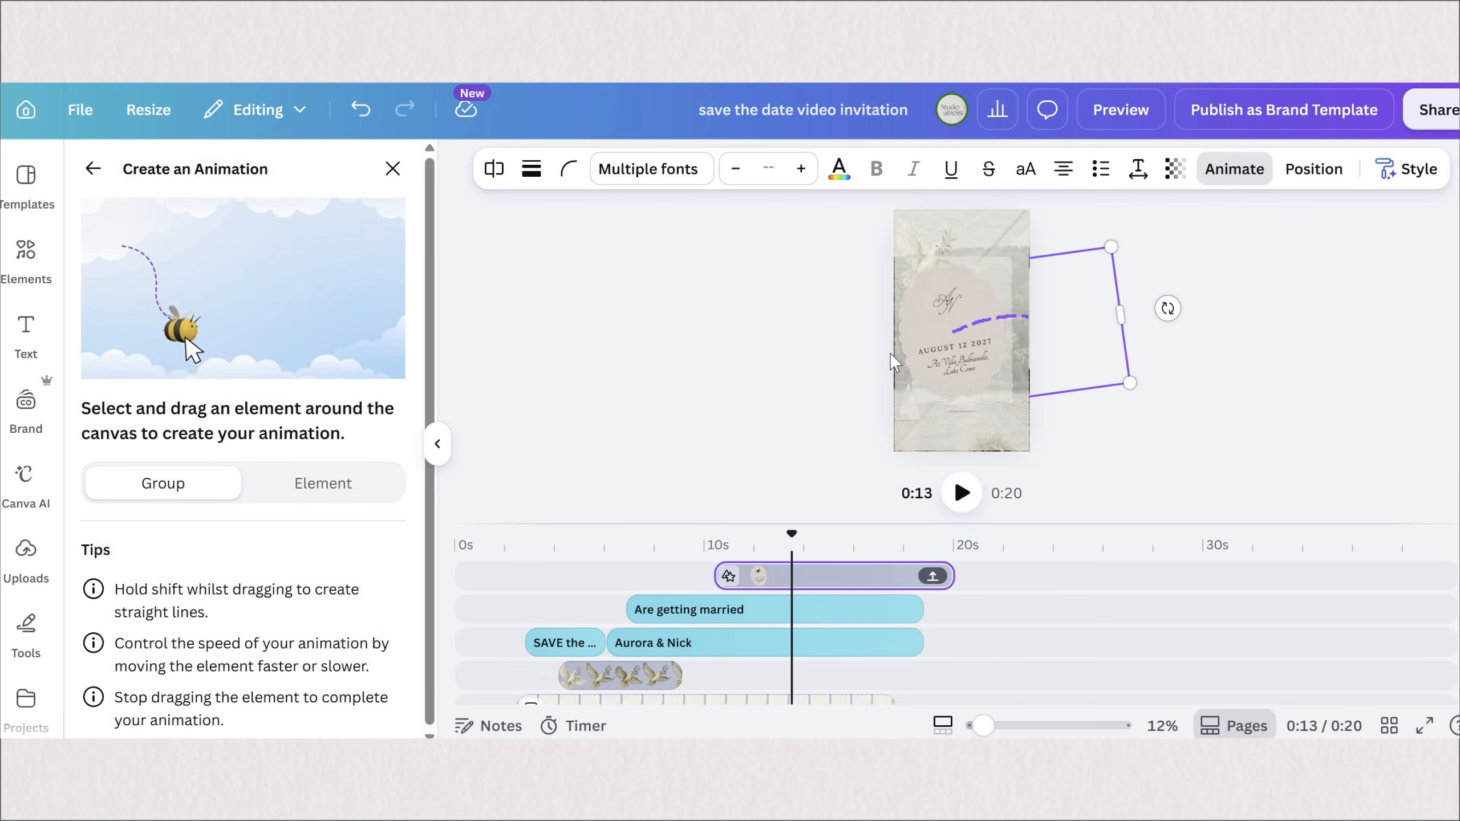
pyautogui.click(304, 310)
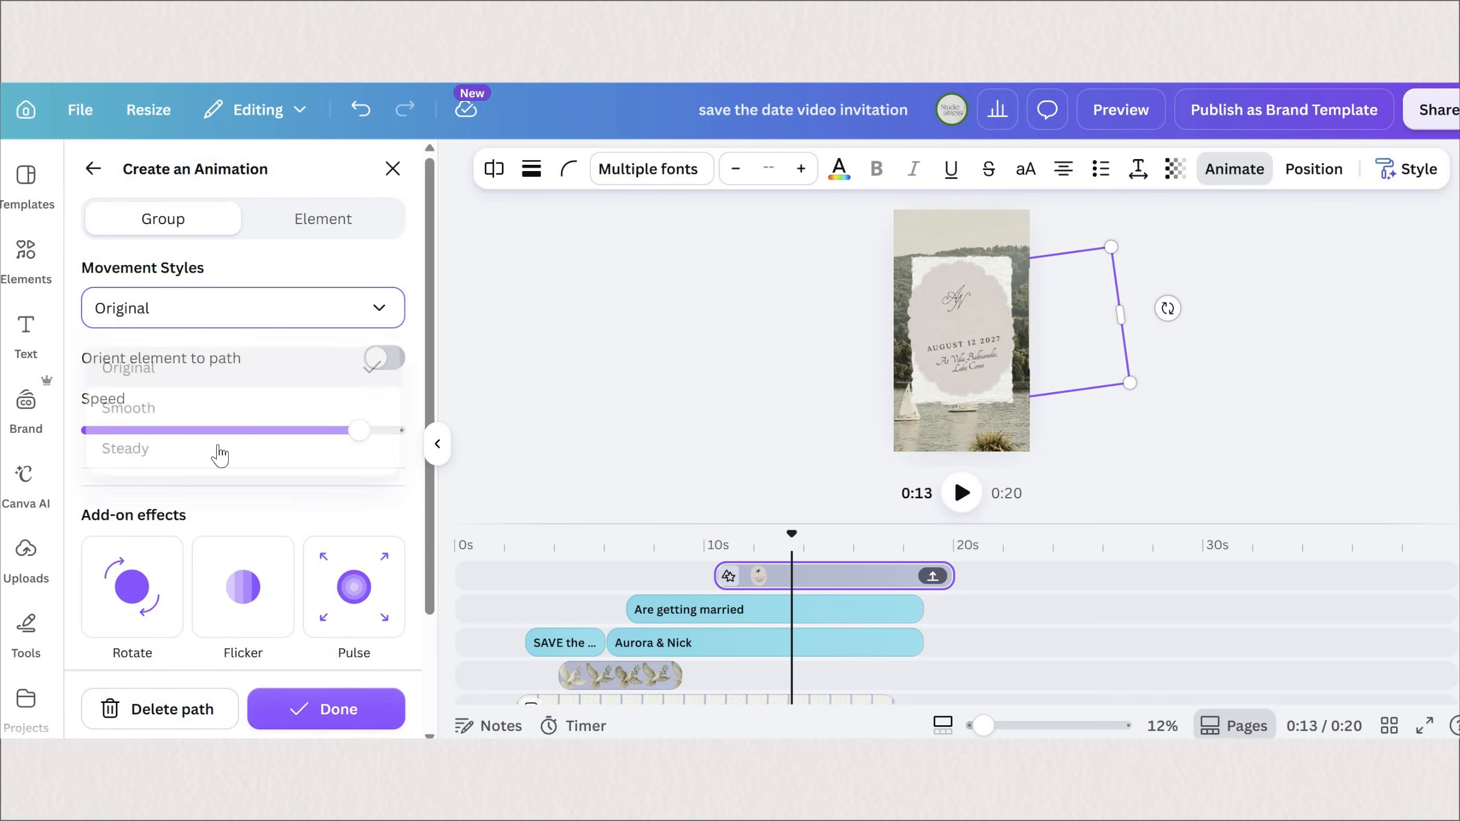
pyautogui.click(220, 455)
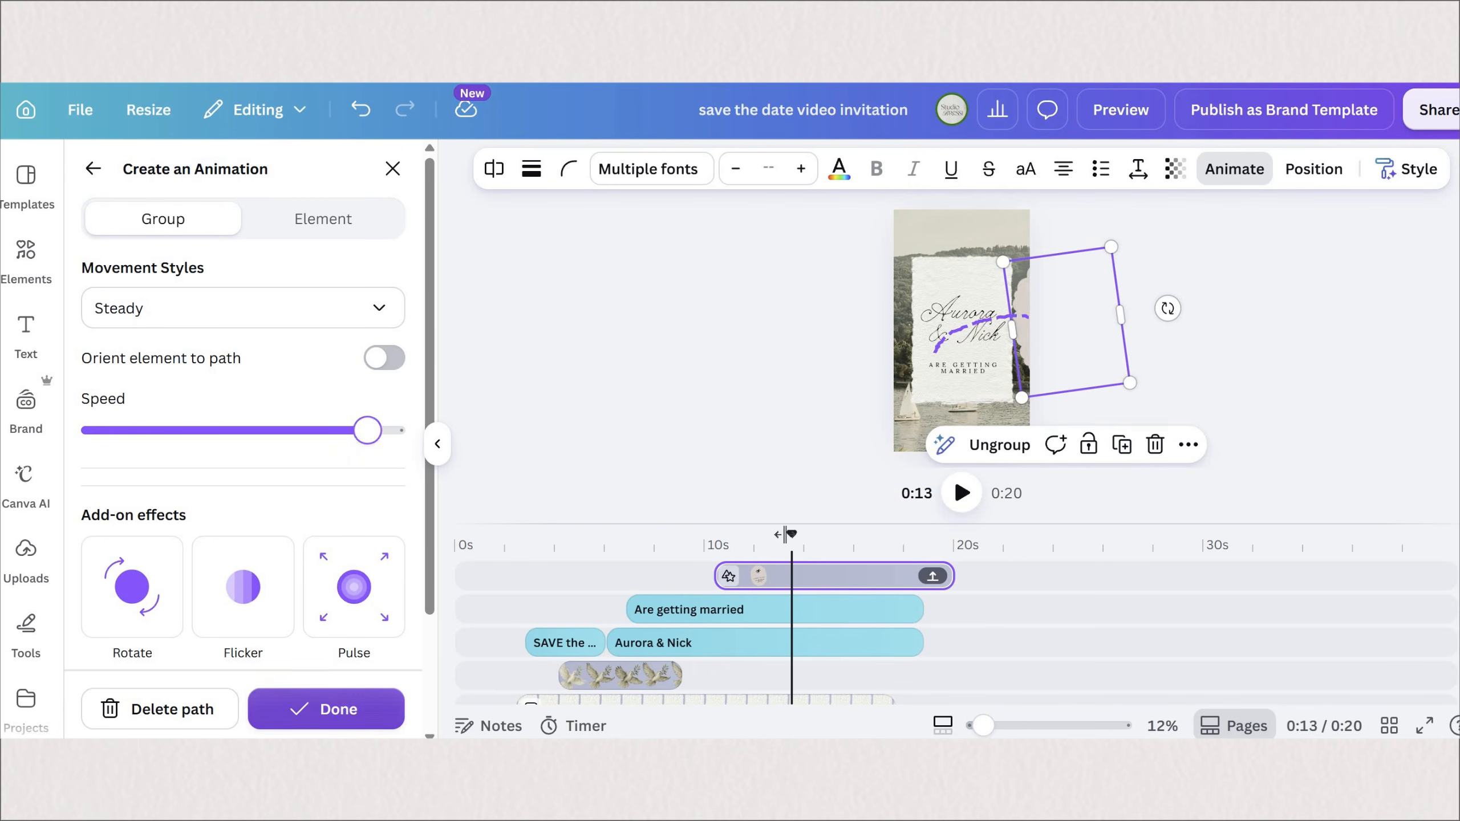
# Preview the oval card's entrance and shift its clip earlier on the timeline to start just before 10 s.
pyautogui.click(961, 494)
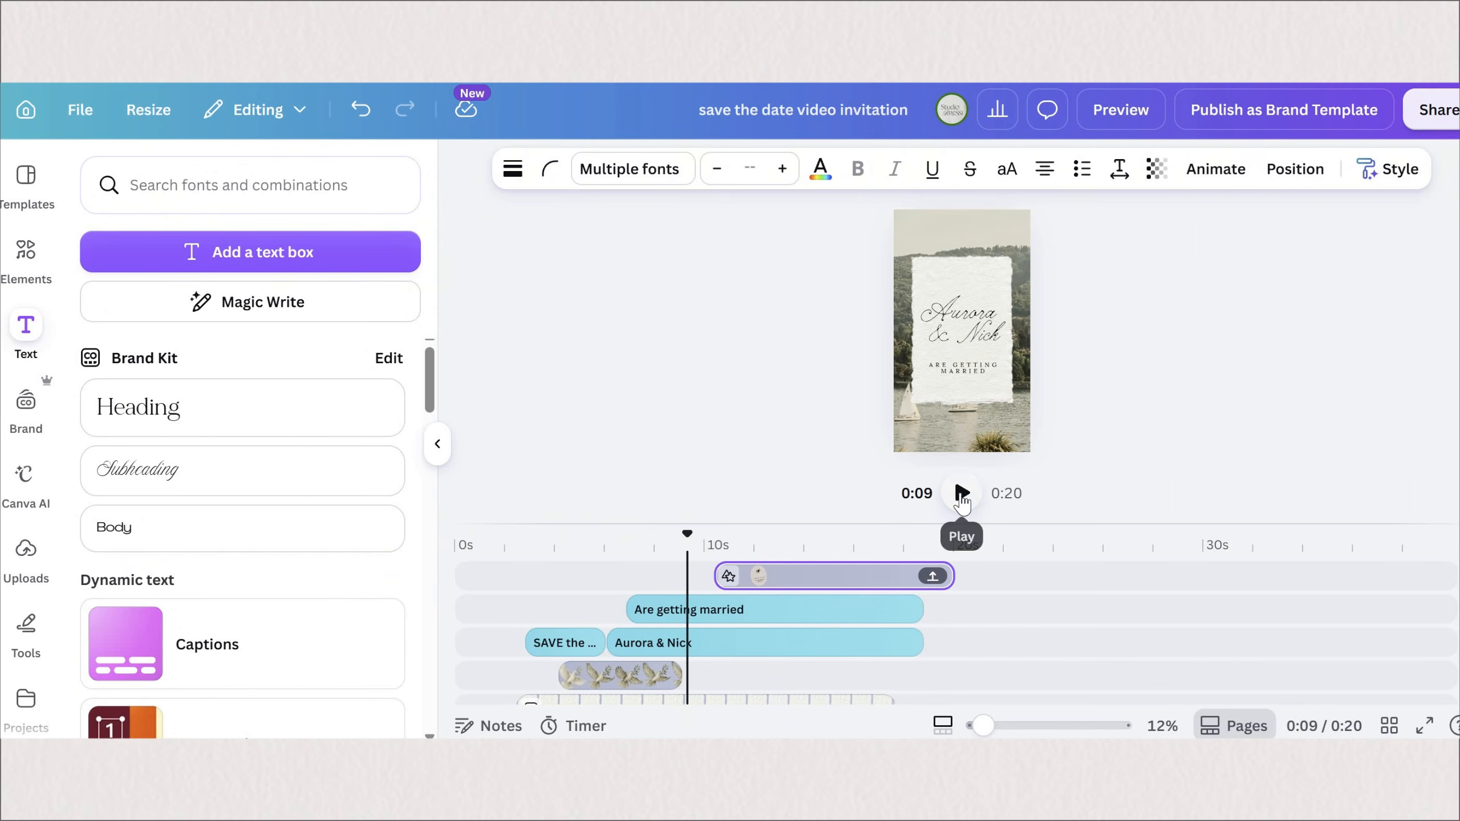
pyautogui.click(962, 495)
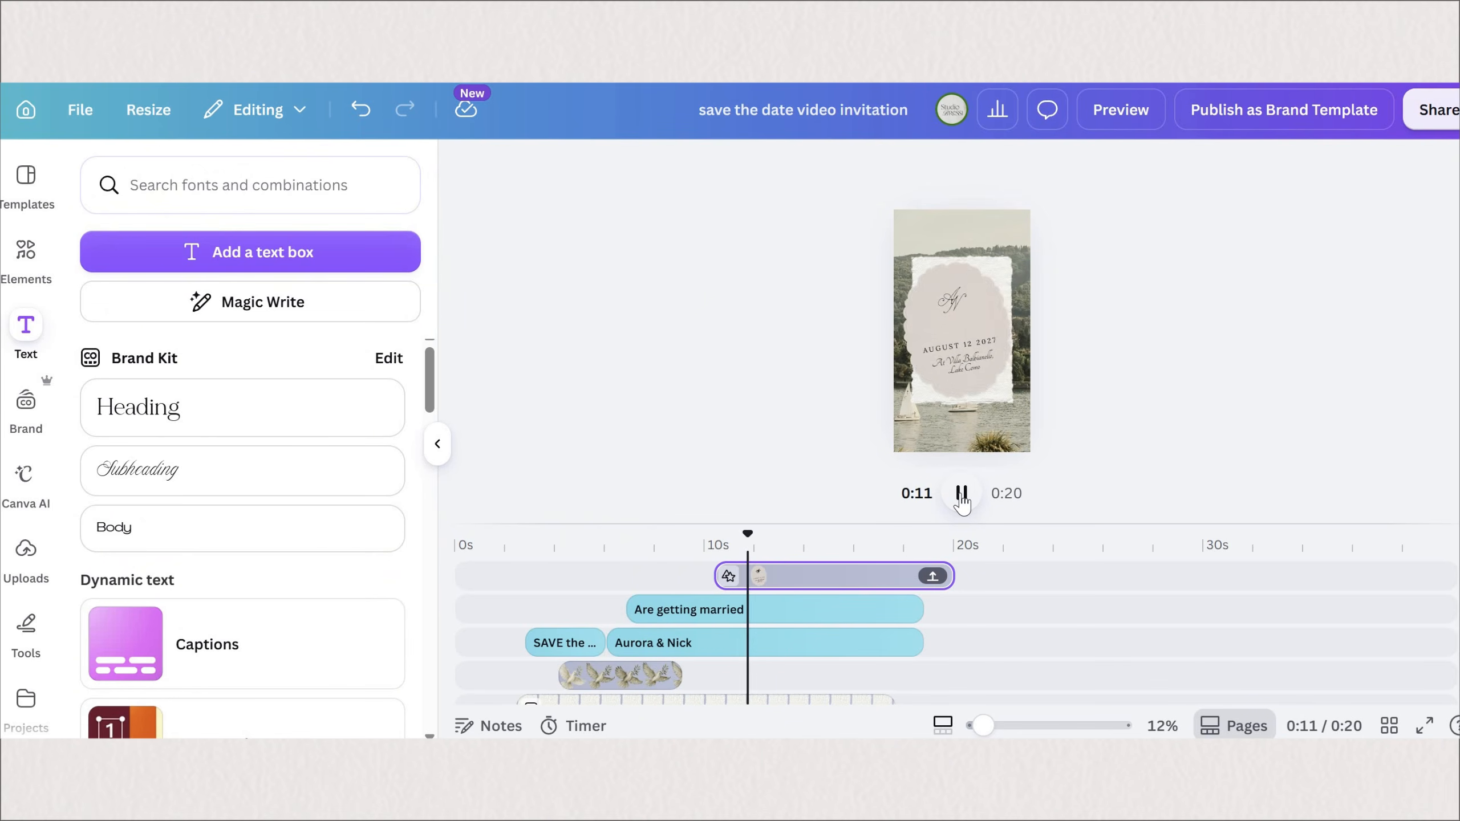
pyautogui.click(818, 573)
pyautogui.moveTo(807, 573); pyautogui.dragTo(786, 573)
pyautogui.click(956, 494)
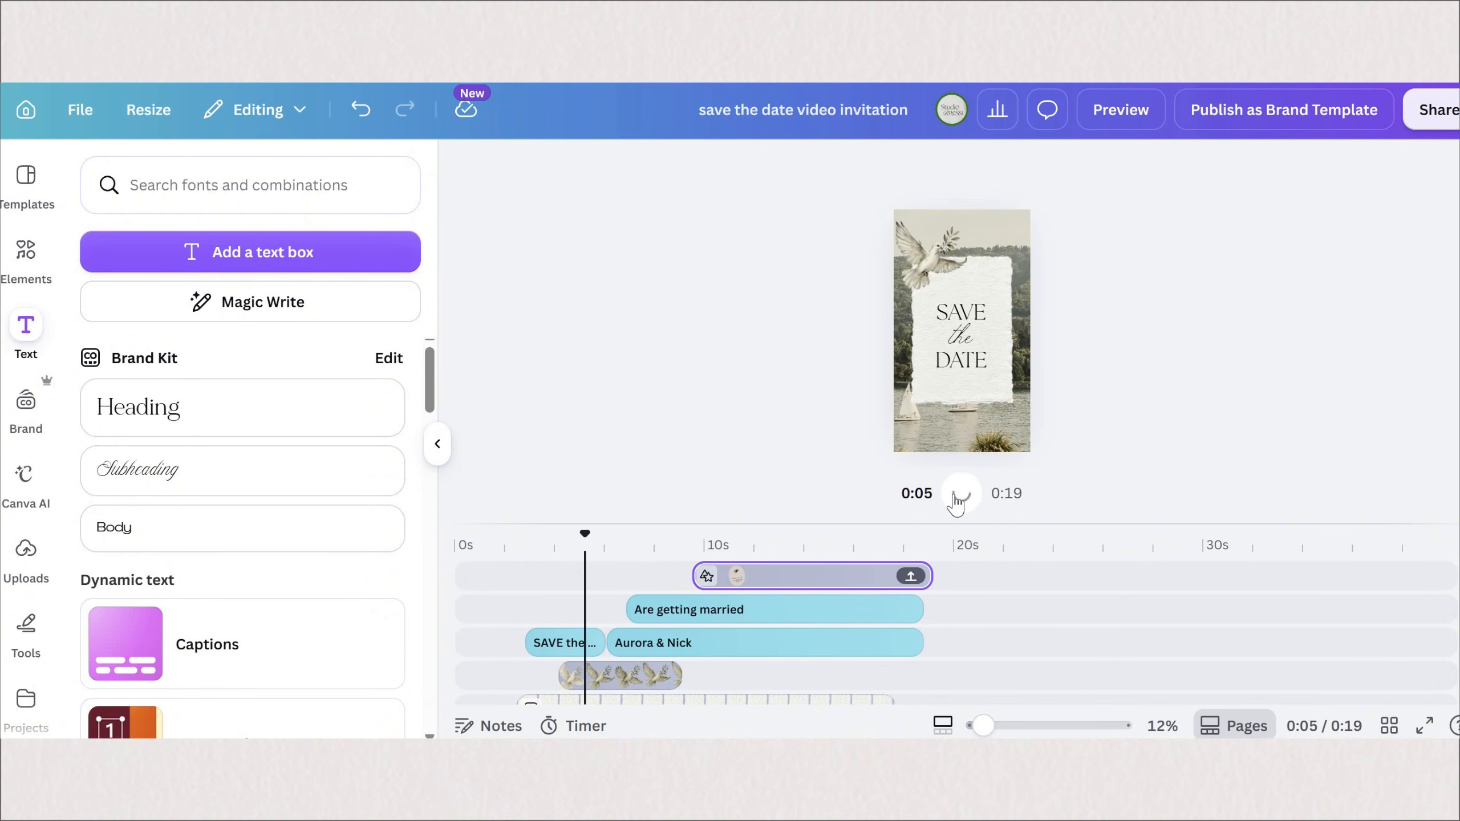
# Duplicate the dove video and place the copy directly after the first dove clip on the same timeline track.
pyautogui.click(643, 686)
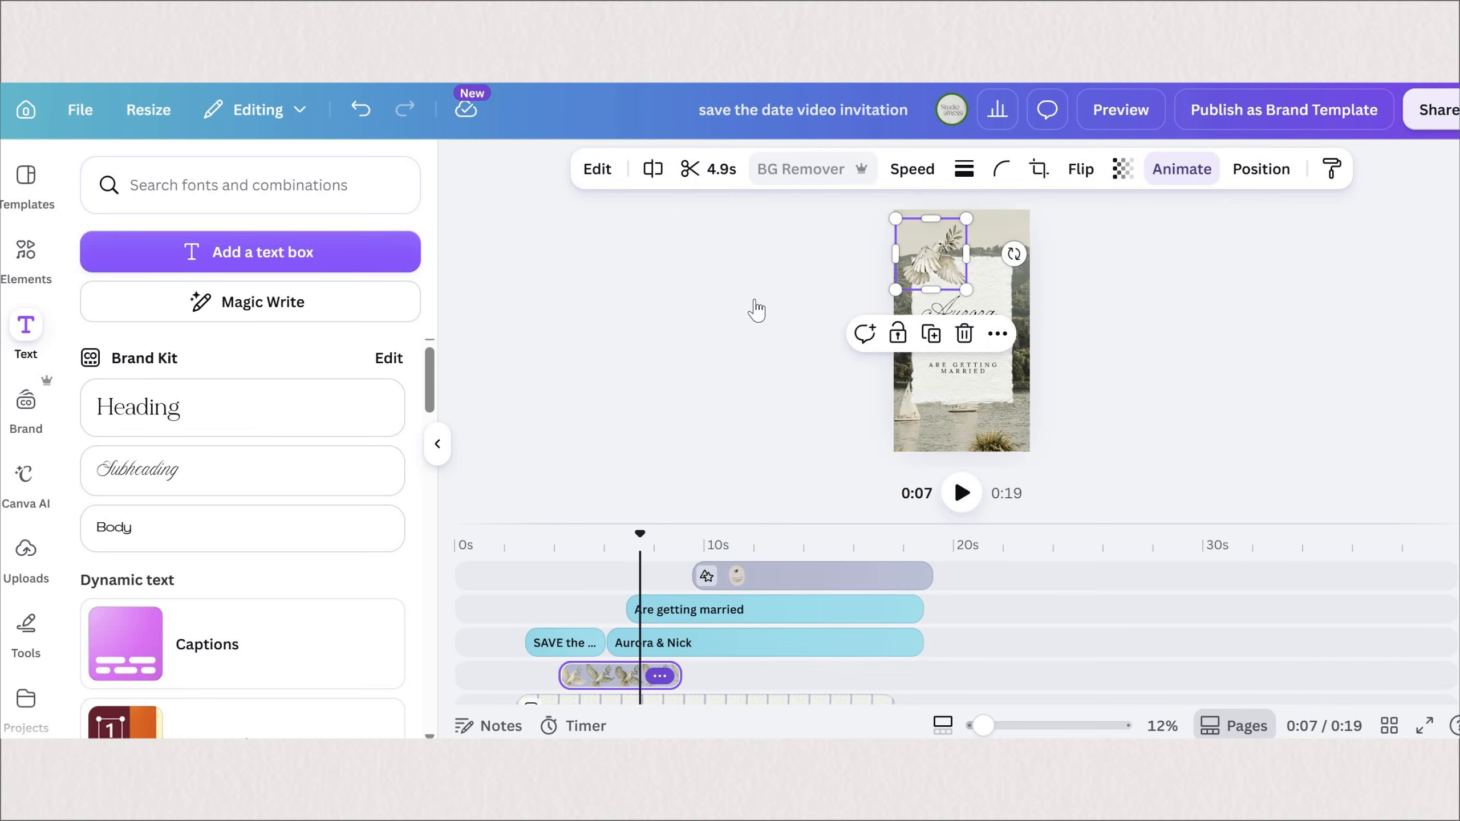
pyautogui.click(659, 676)
pyautogui.click(715, 290)
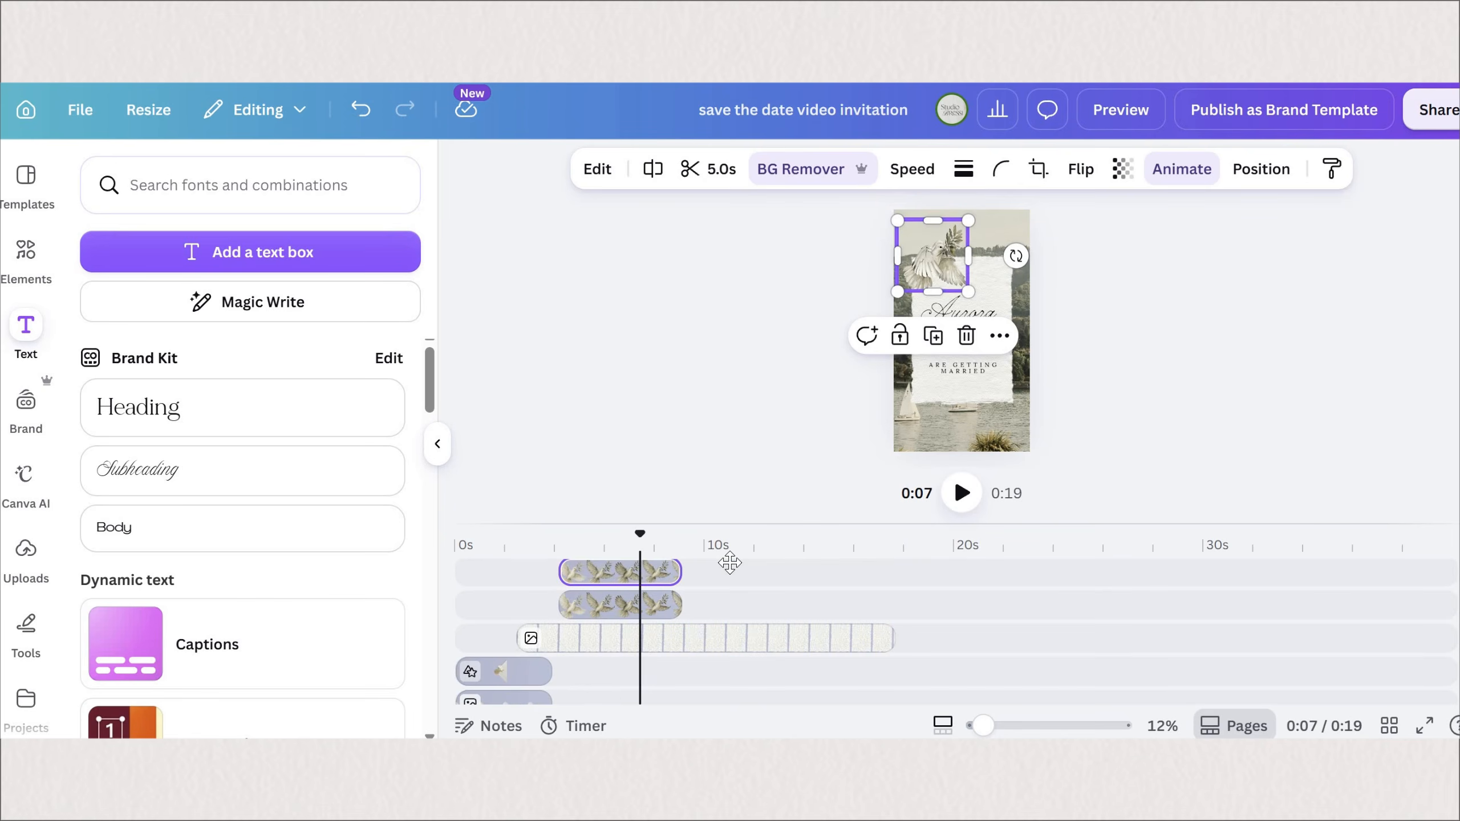
pyautogui.moveTo(730, 563); pyautogui.dragTo(744, 602)
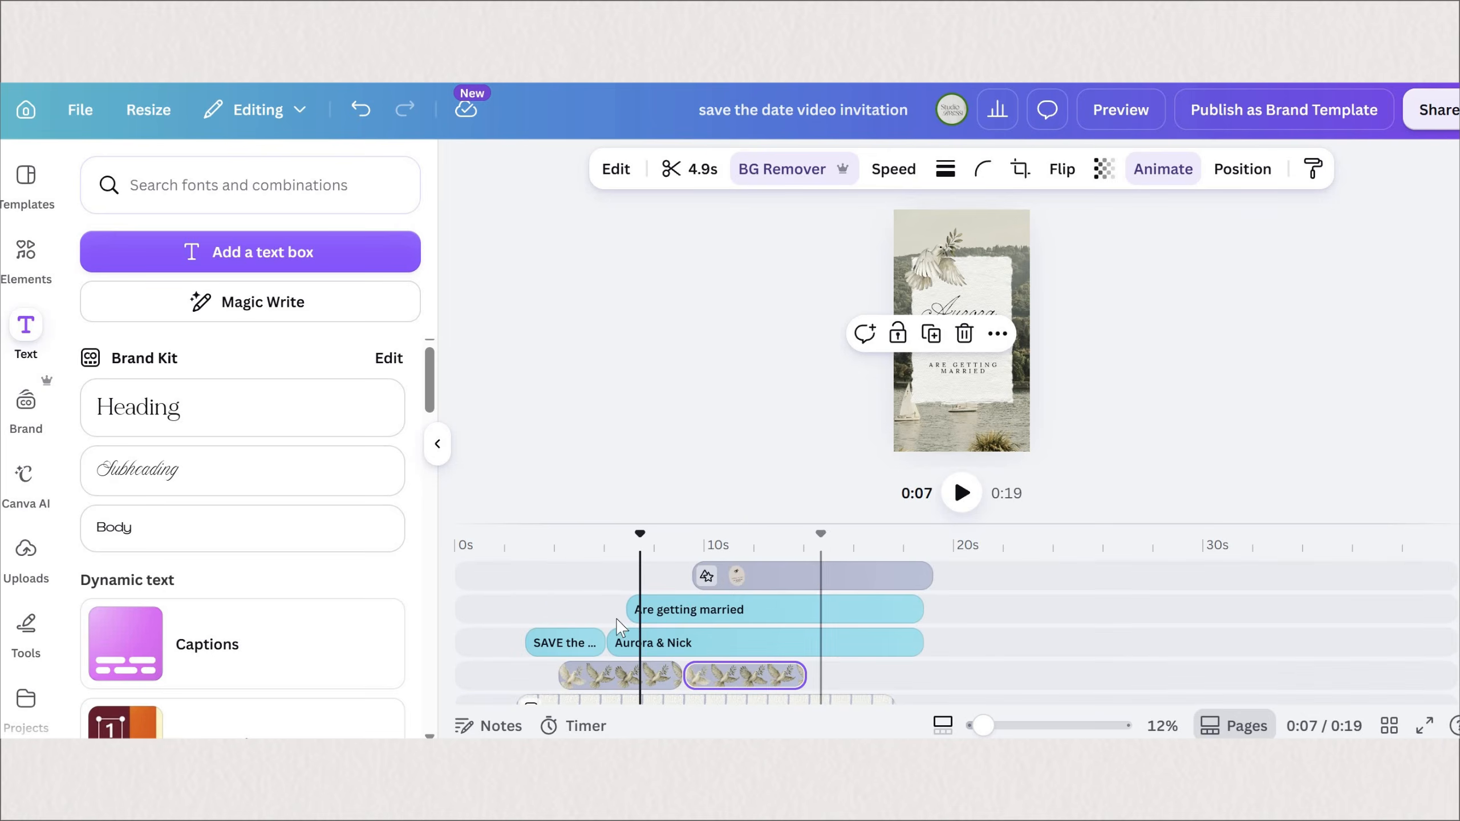
# Give the second dove clip a custom animation path flying up and right off the canvas, with the Steady movement style.
pyautogui.click(1163, 169)
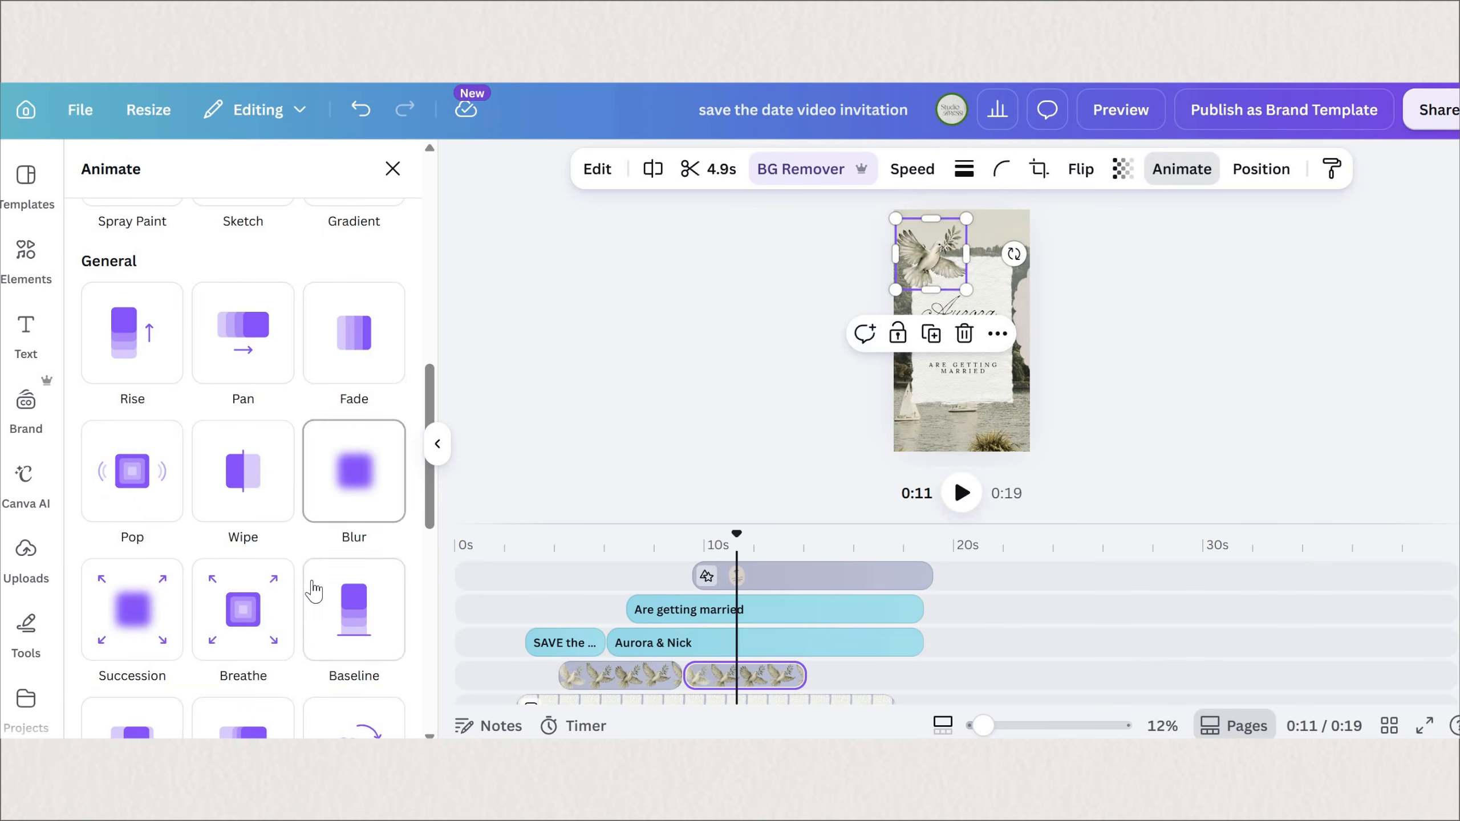
pyautogui.click(313, 591)
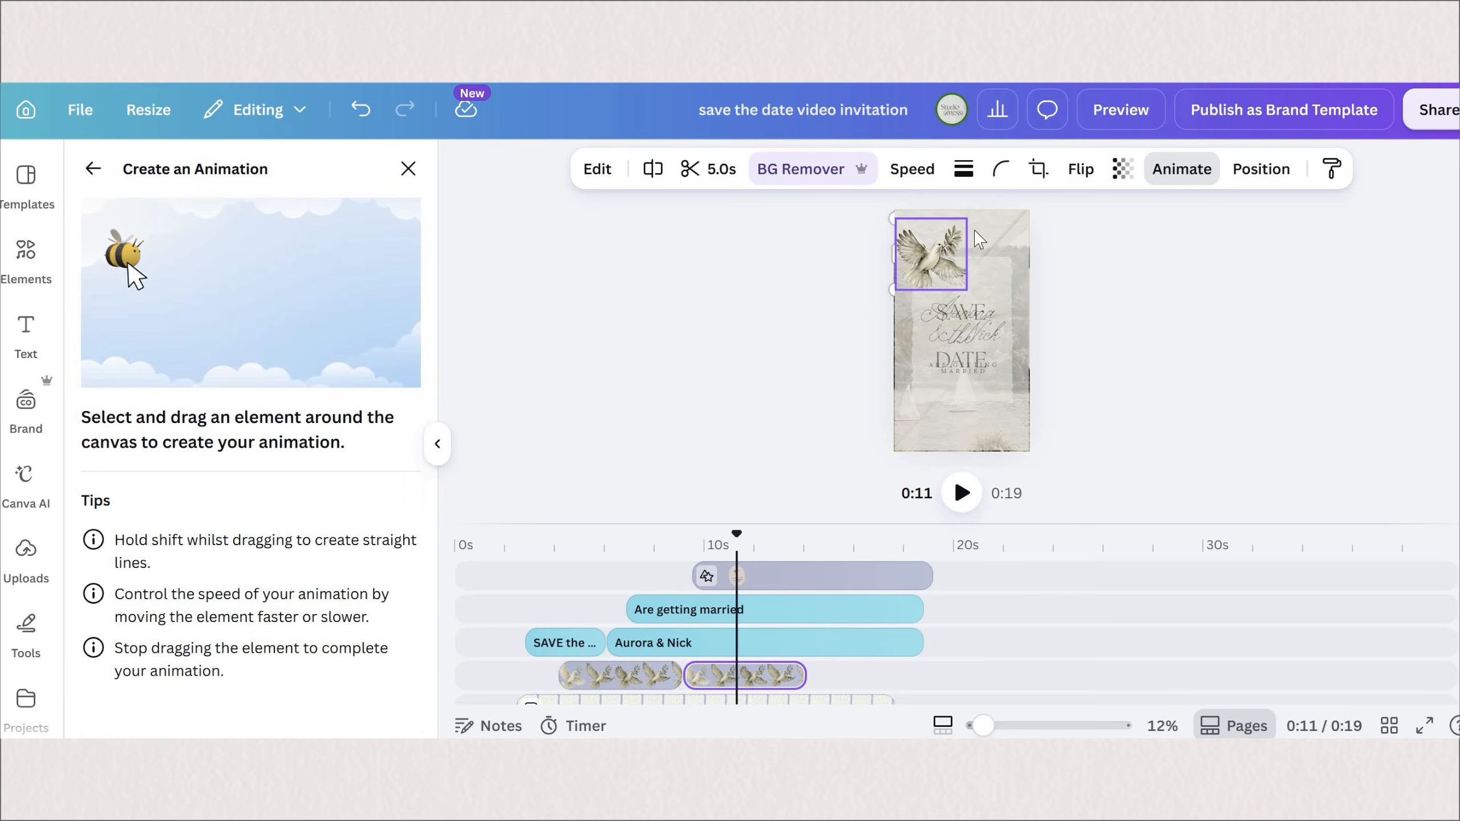
pyautogui.moveTo(963, 242)
pyautogui.mouseDown()
pyautogui.moveTo(988, 205)
pyautogui.moveTo(1006, 211)
pyautogui.mouseUp()
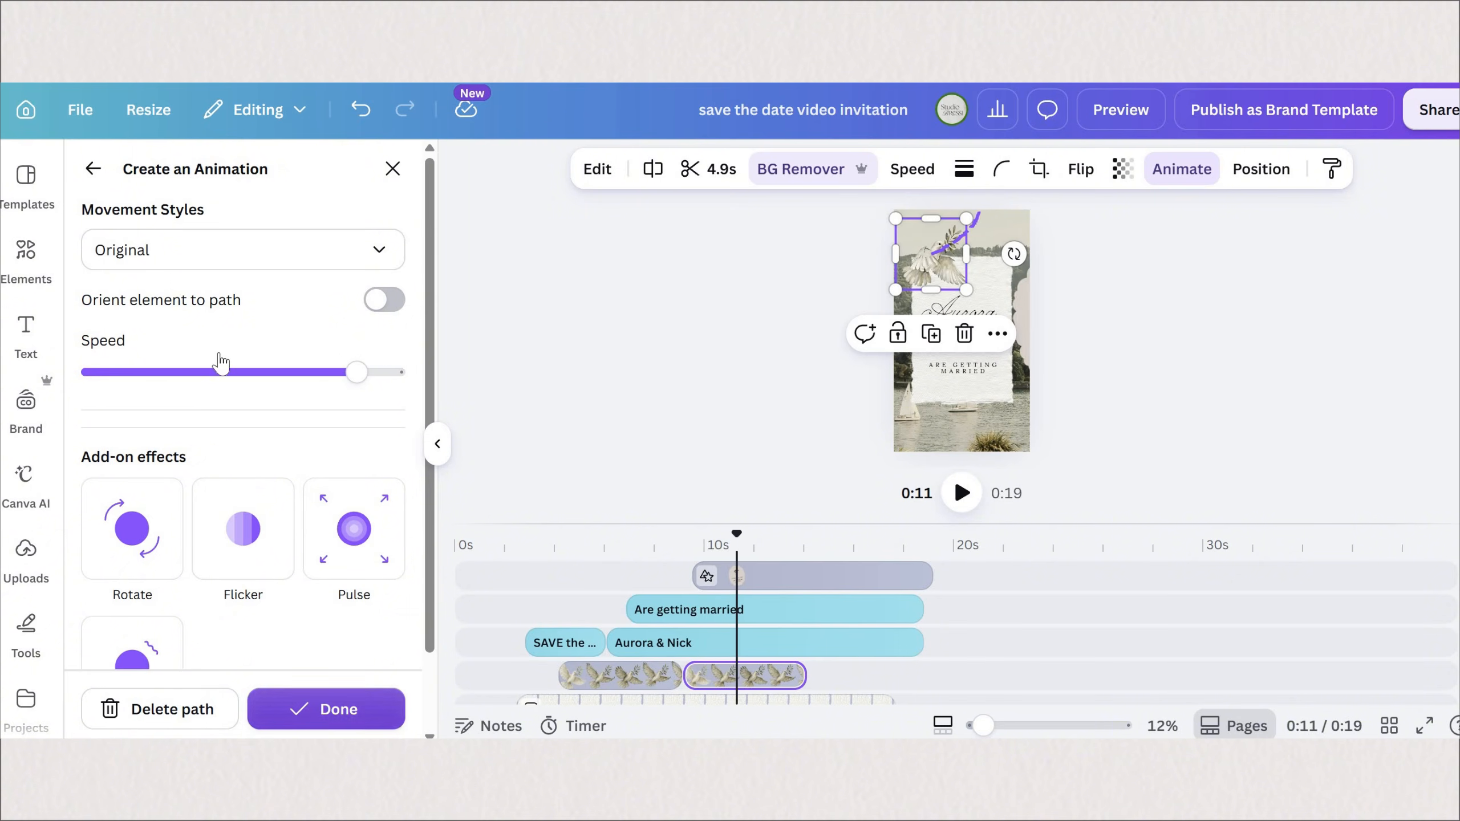
pyautogui.click(242, 250)
pyautogui.click(166, 410)
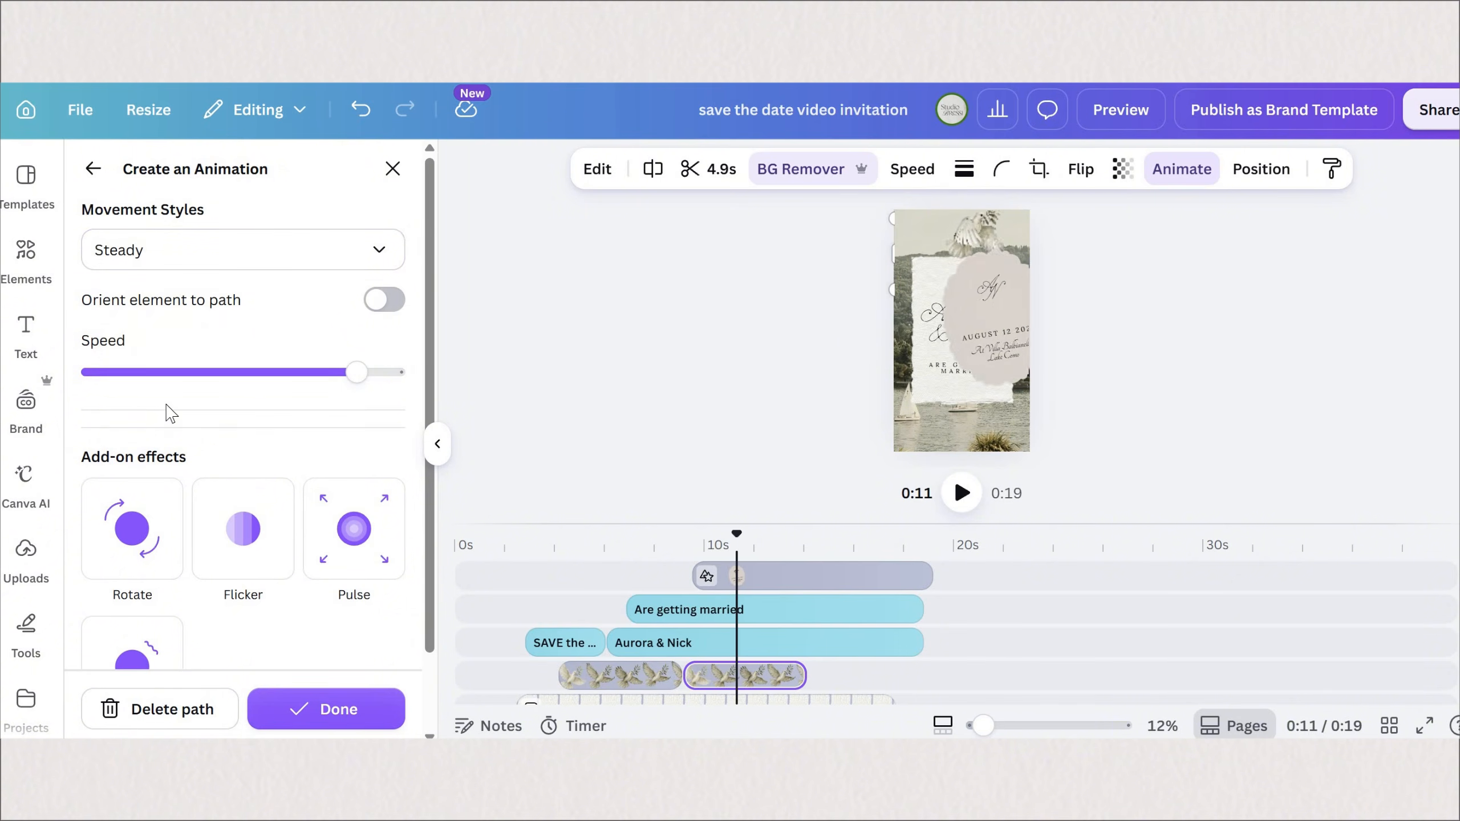
pyautogui.click(324, 716)
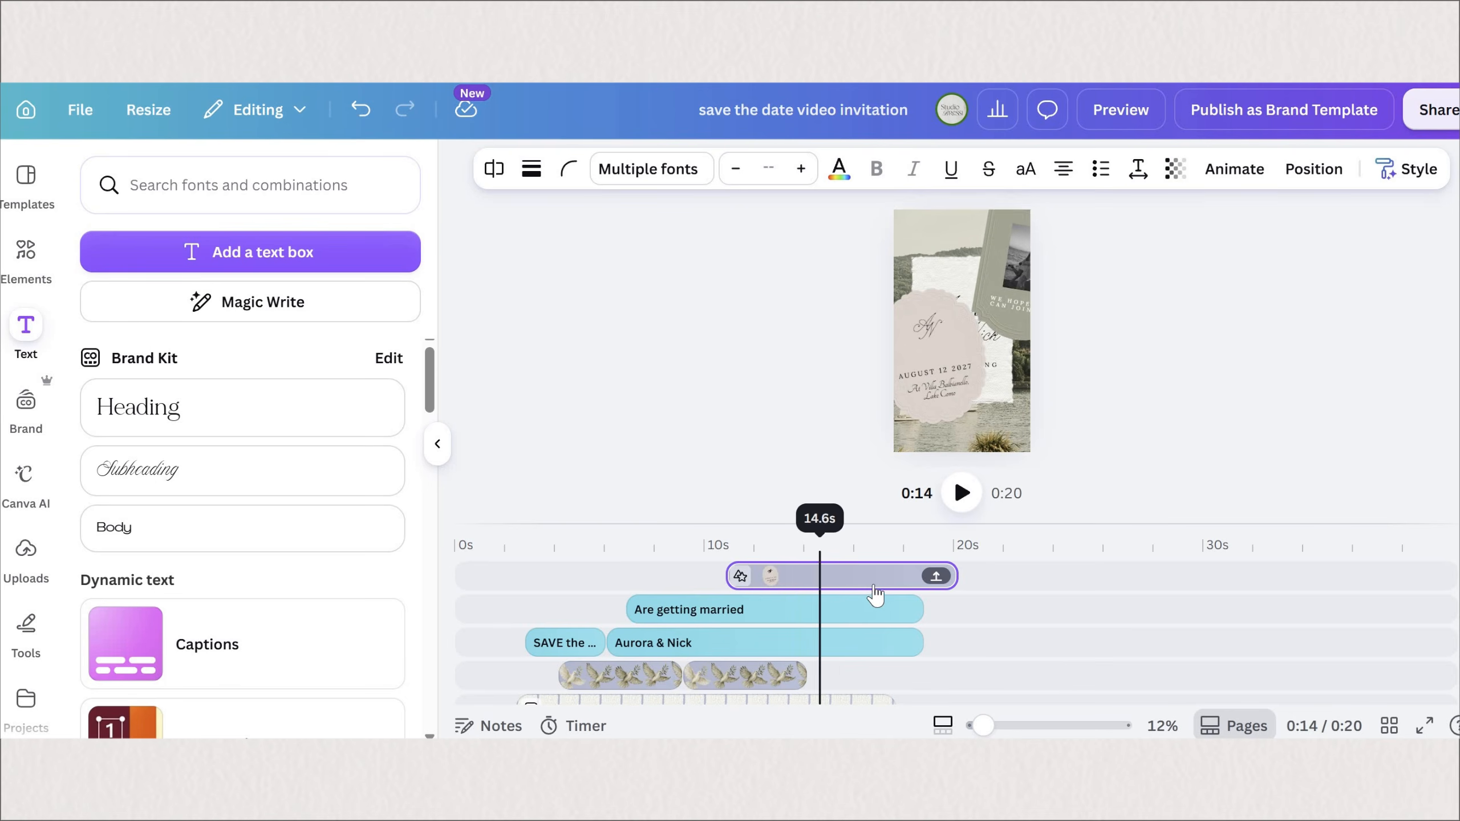
# Extend the torn-edge paper card's clip to 16.7 s and scrub through the end of the video to check the cards.
pyautogui.moveTo(875, 596); pyautogui.dragTo(931, 606)
pyautogui.scroll(-3, 920, 605)
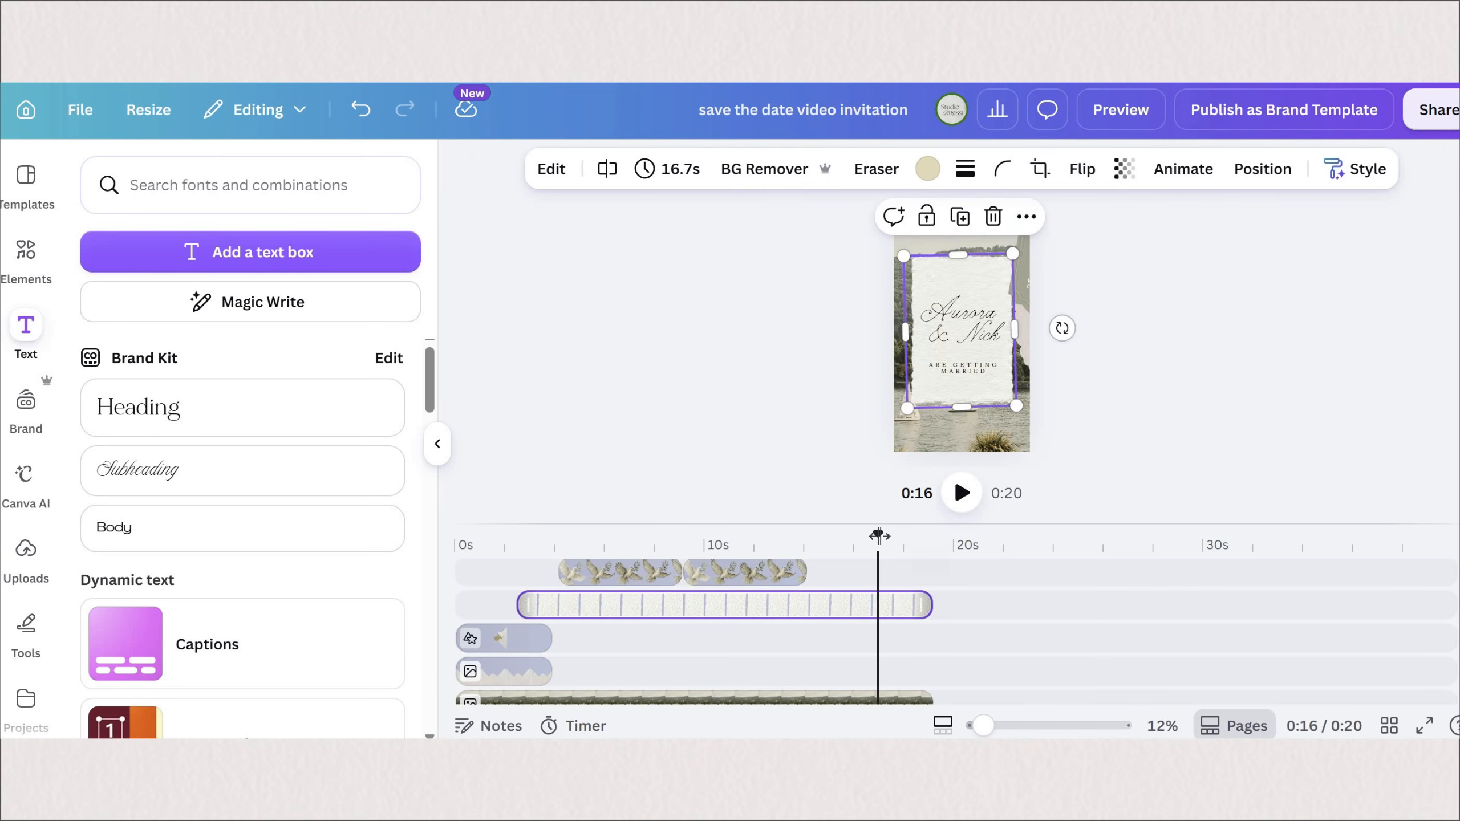
pyautogui.scroll(3, 902, 541)
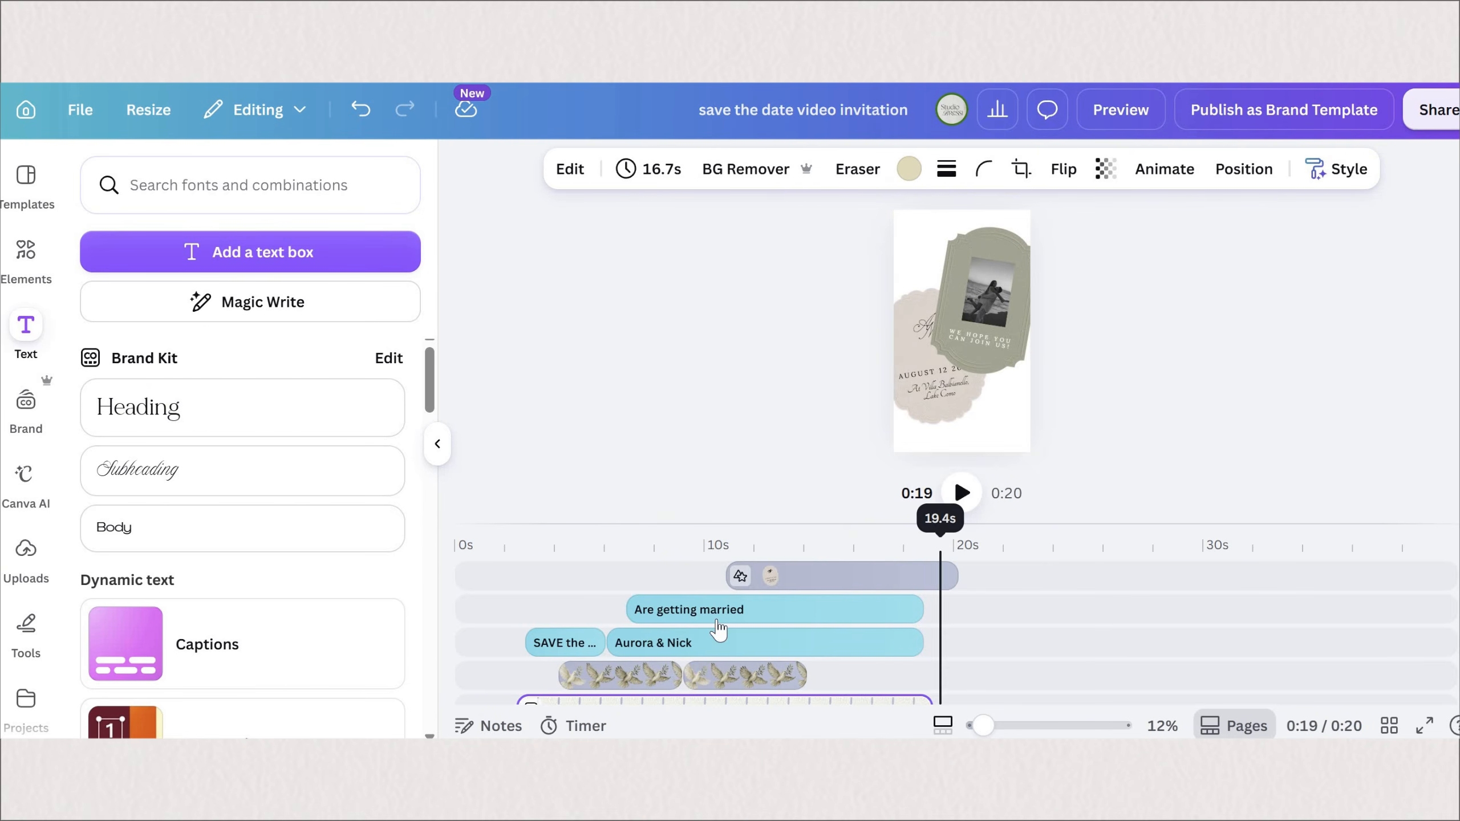
pyautogui.moveTo(939, 535); pyautogui.dragTo(908, 535)
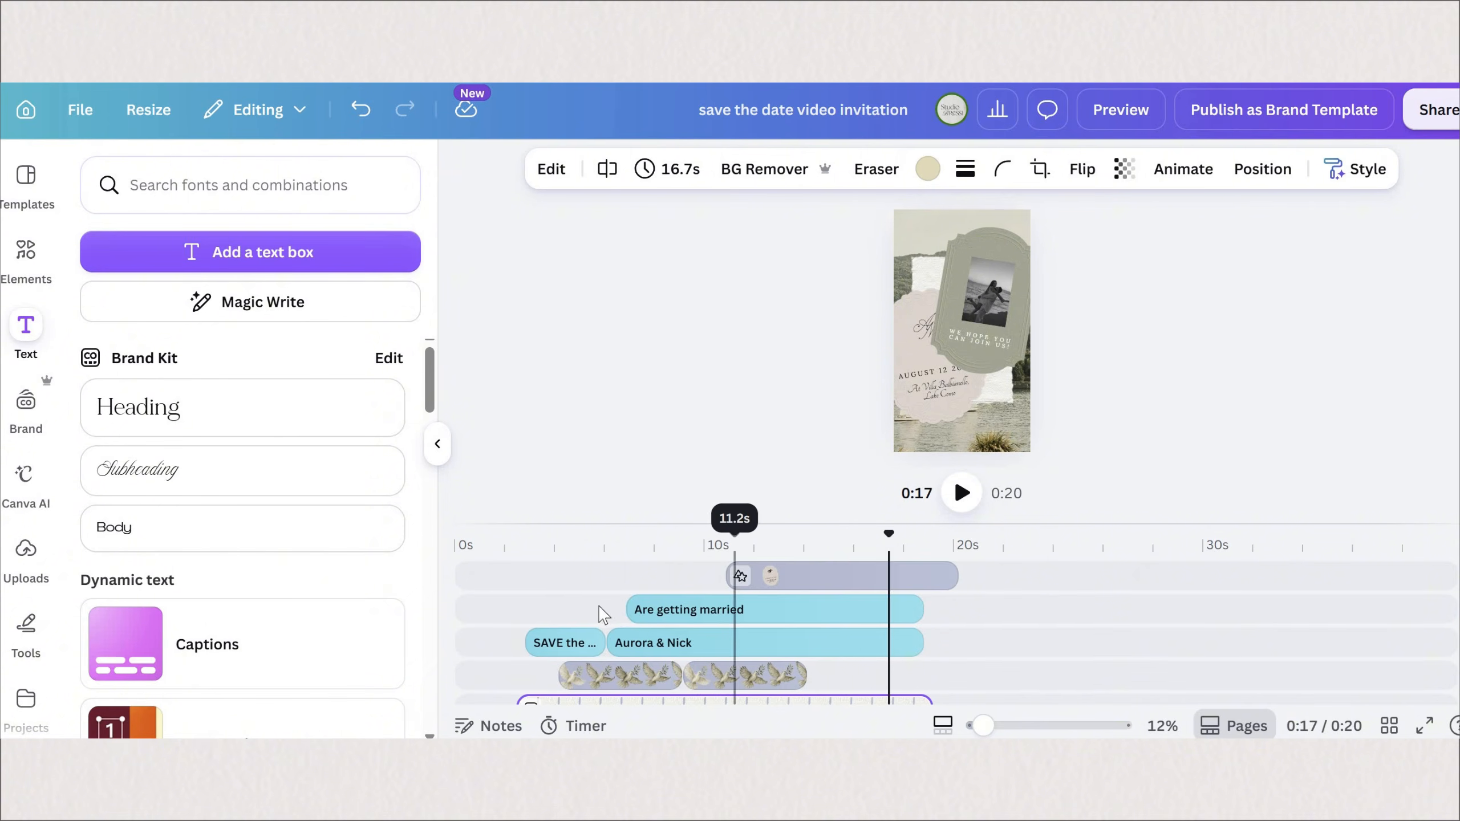
# Copy the opening envelope's sealed group and flap layer and paste them at about 19 s, where the lake background ends.
pyautogui.scroll(-5, 532, 649)
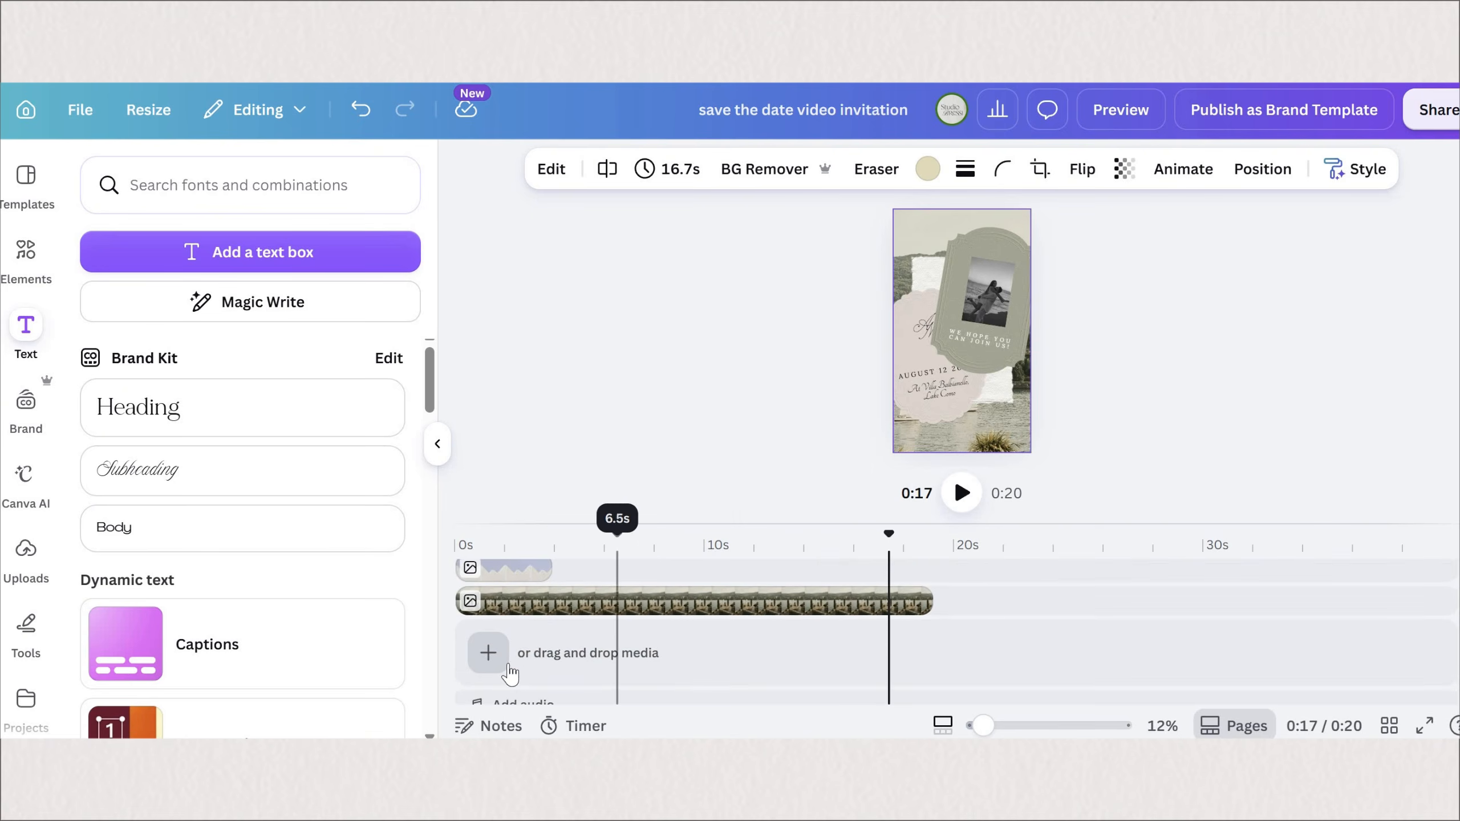
pyautogui.scroll(3, 525, 665)
pyautogui.click(526, 638)
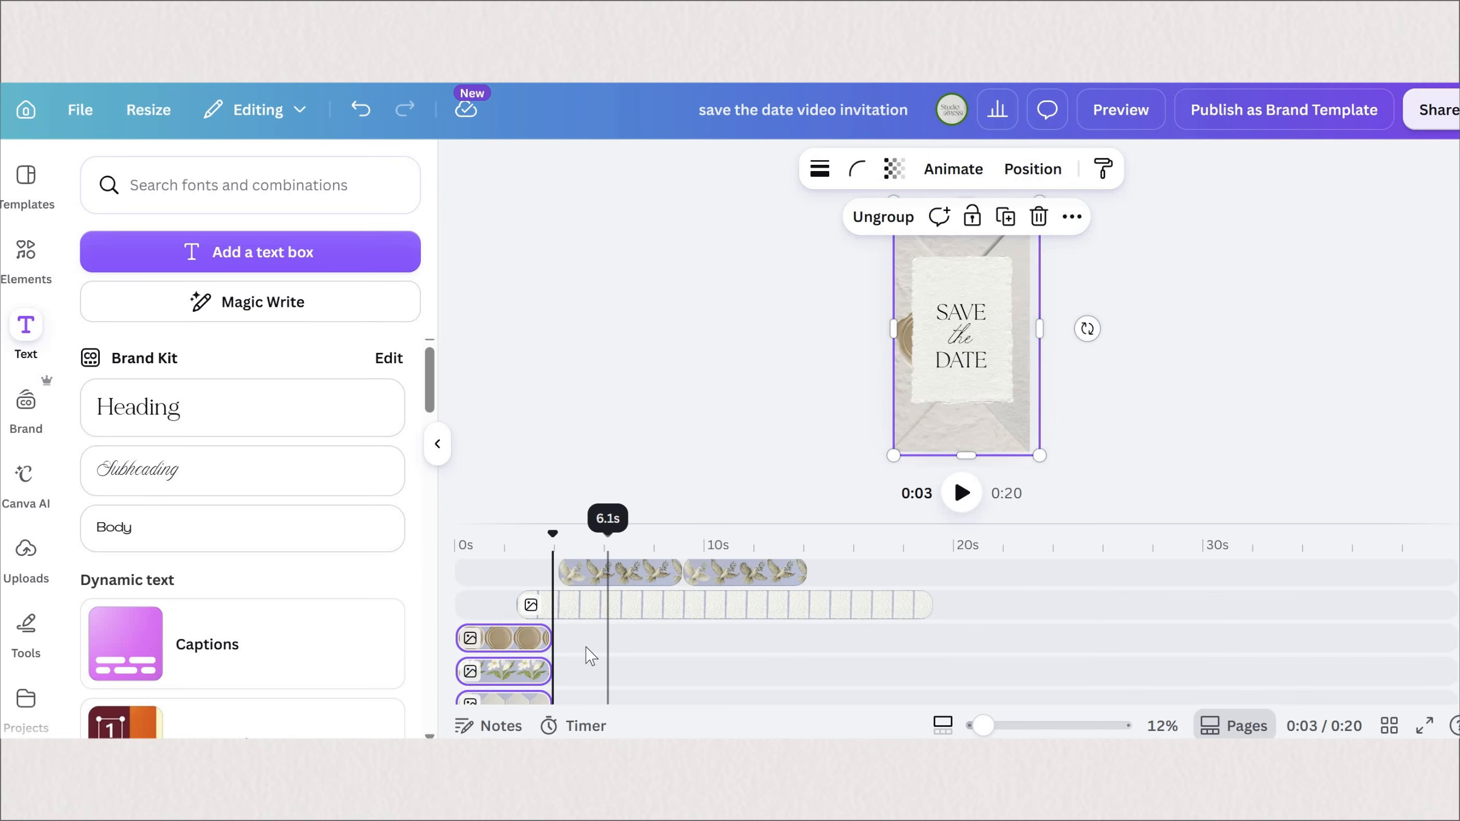
pyautogui.scroll(-5, 502, 647)
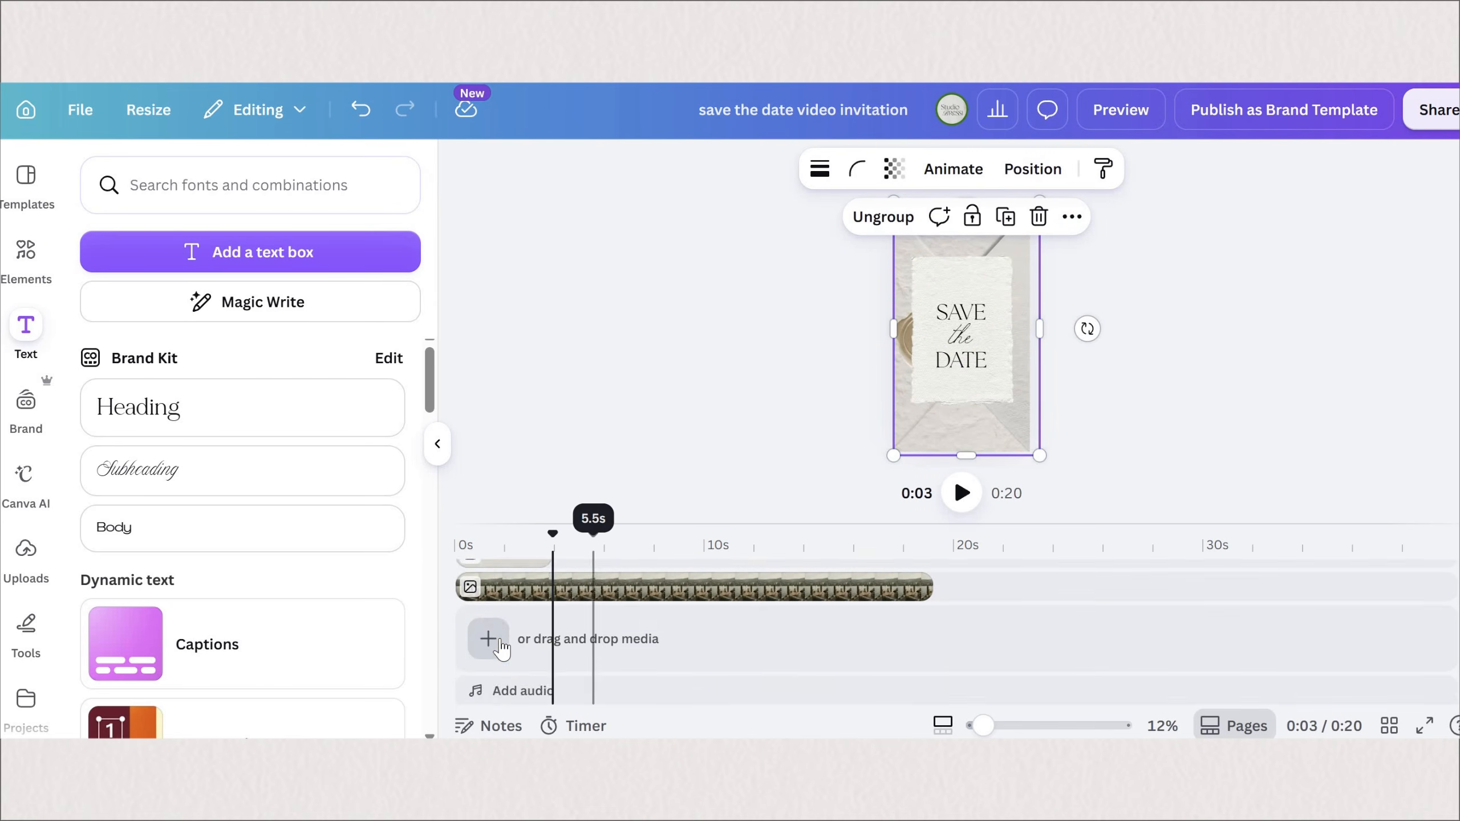
pyautogui.scroll(2, 554, 648)
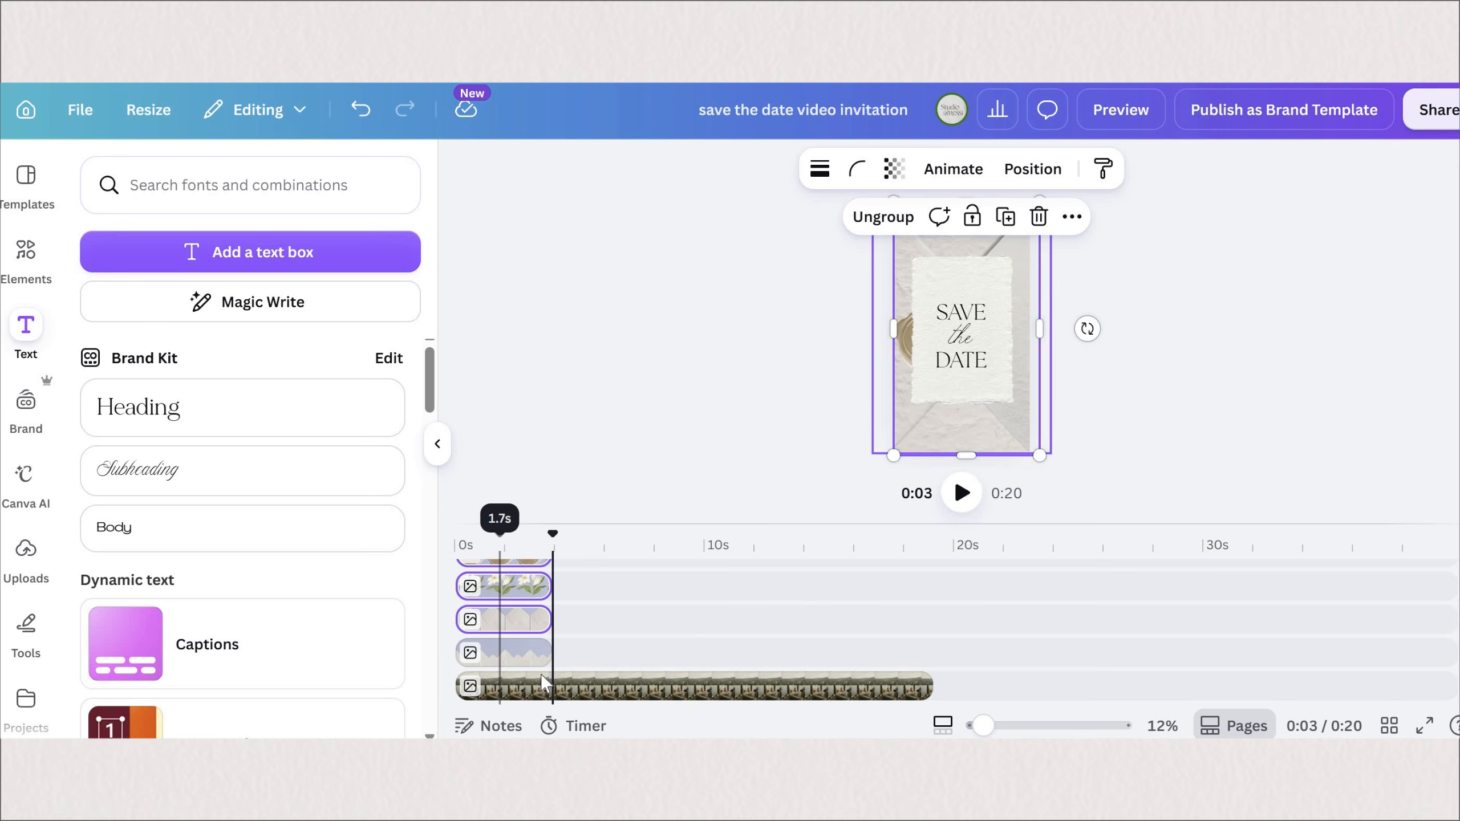
pyautogui.scroll(2, 543, 684)
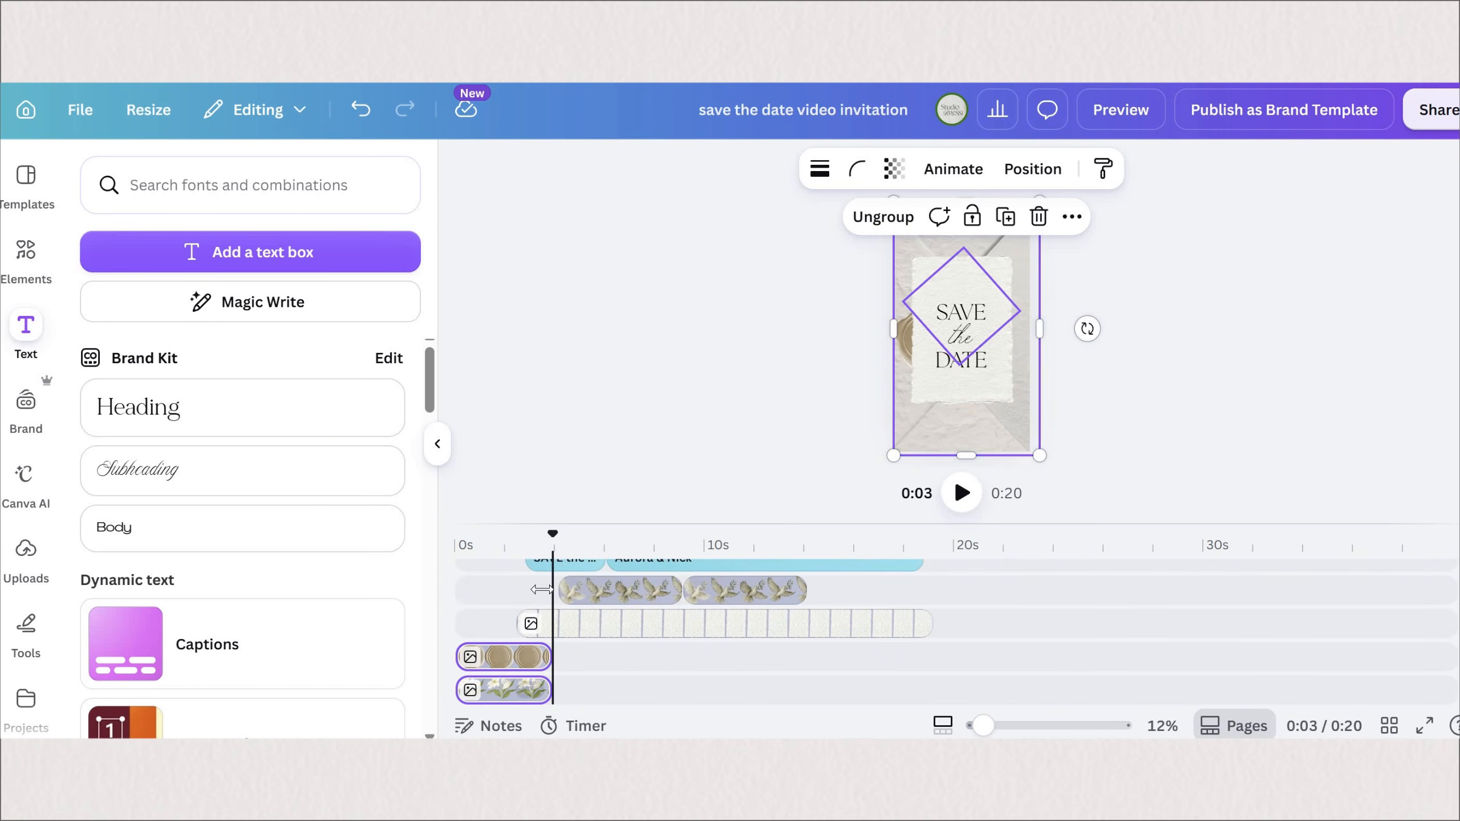
pyautogui.scroll(-3, 540, 593)
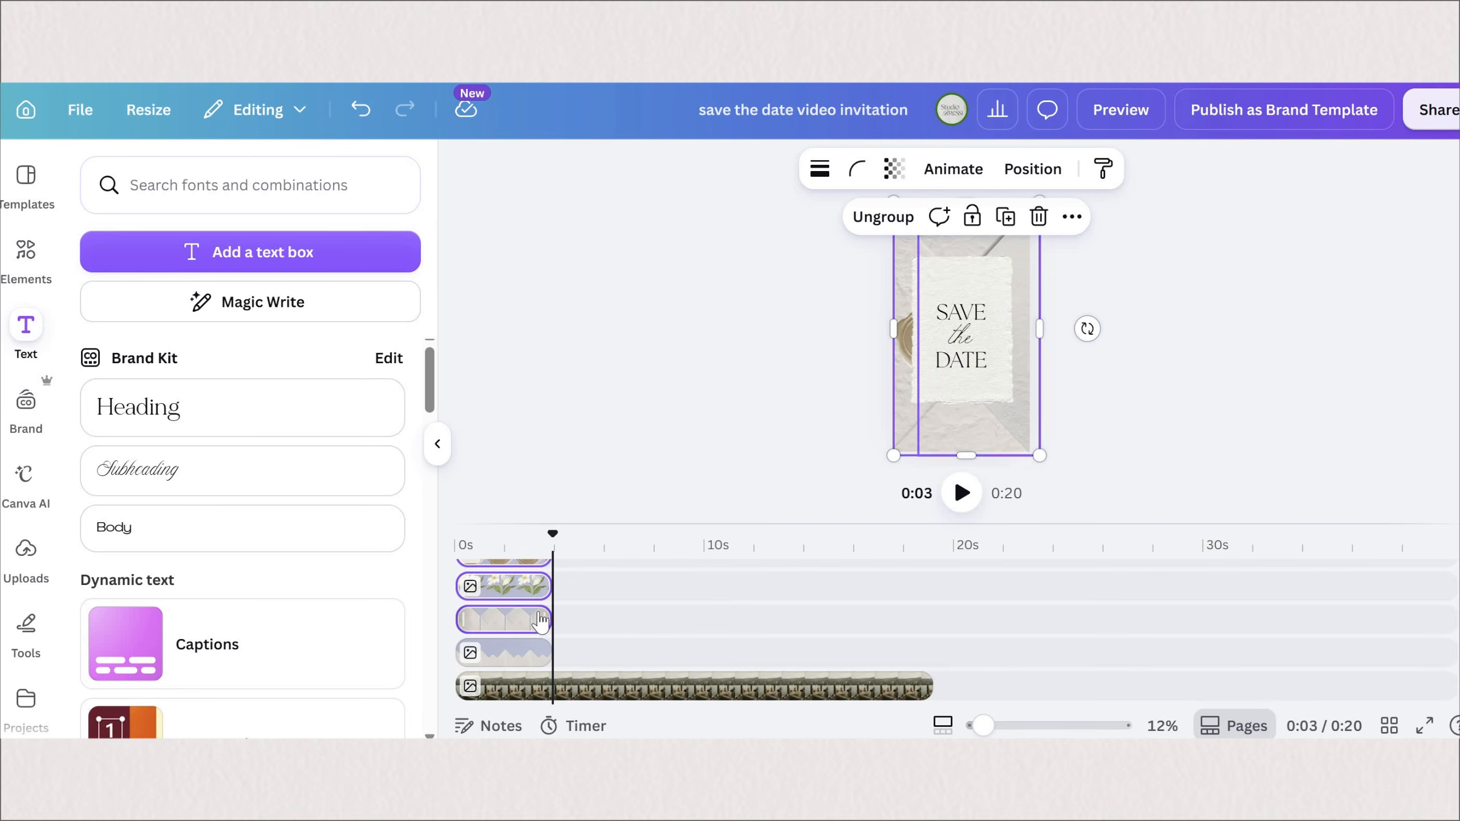
pyautogui.scroll(-1, 493, 597)
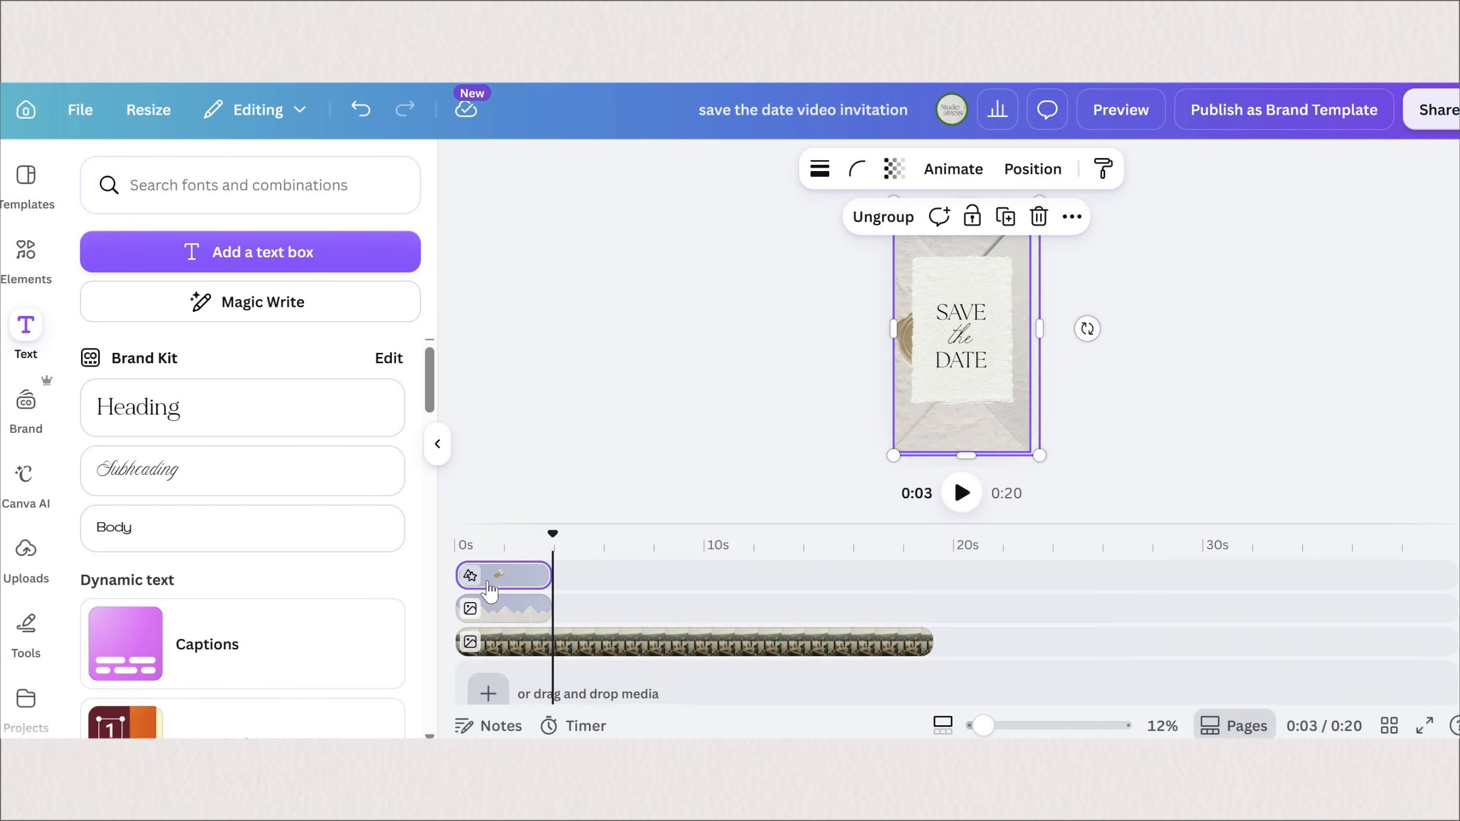
pyautogui.click(500, 575)
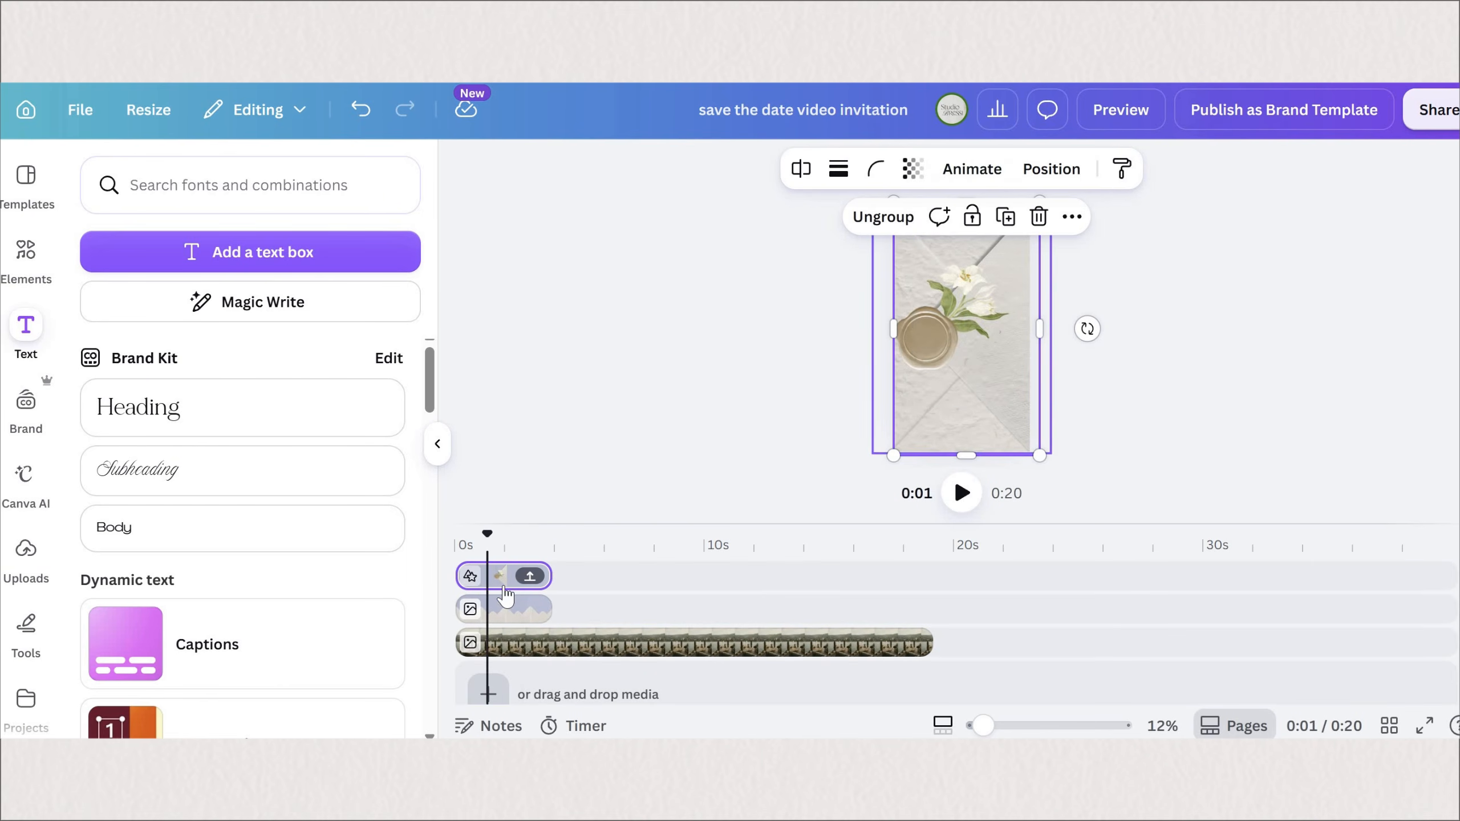
pyautogui.keyDown('shift'); pyautogui.click(525, 613); pyautogui.keyUp('shift')
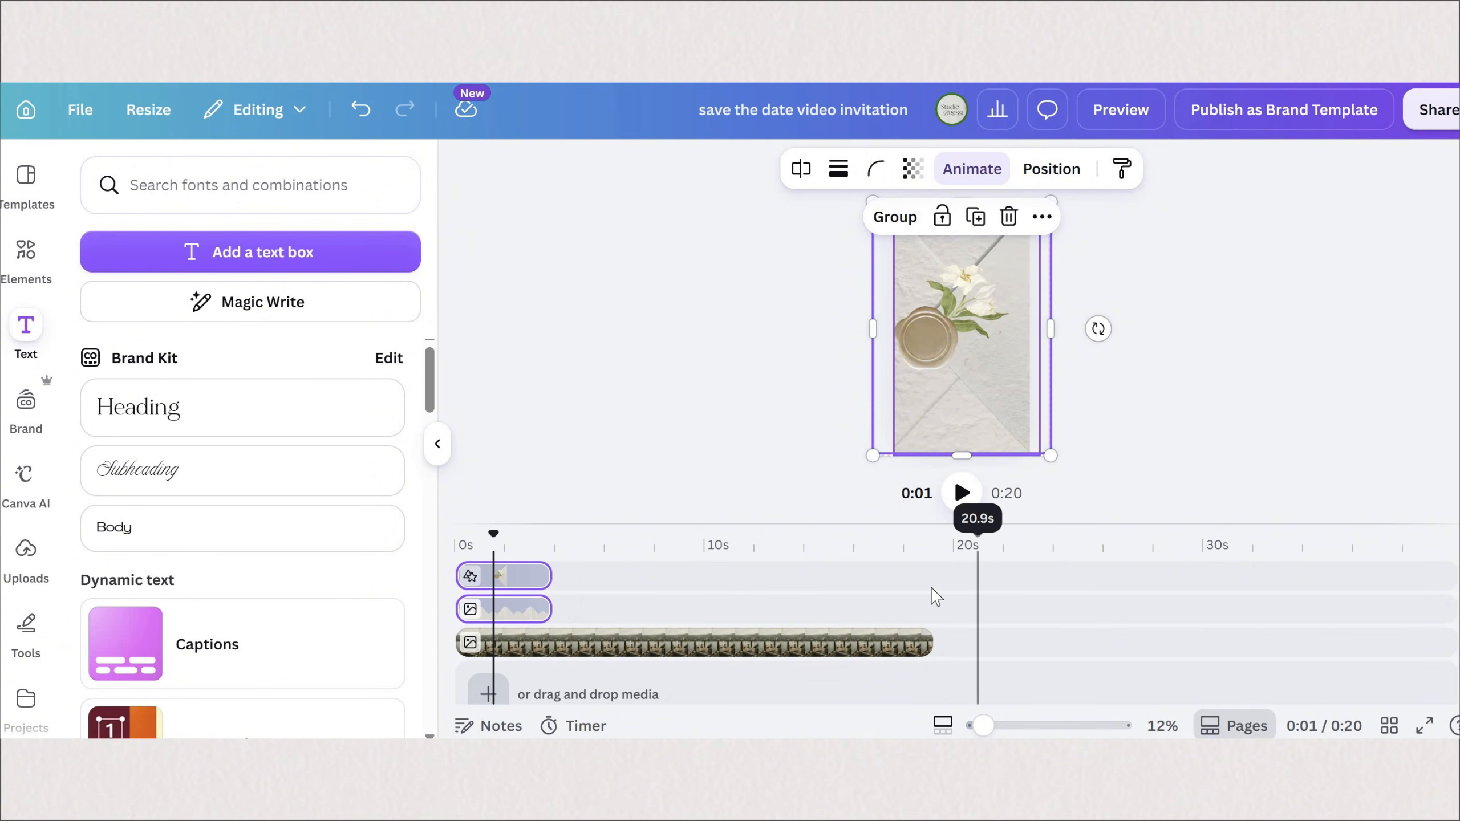
pyautogui.click(935, 613)
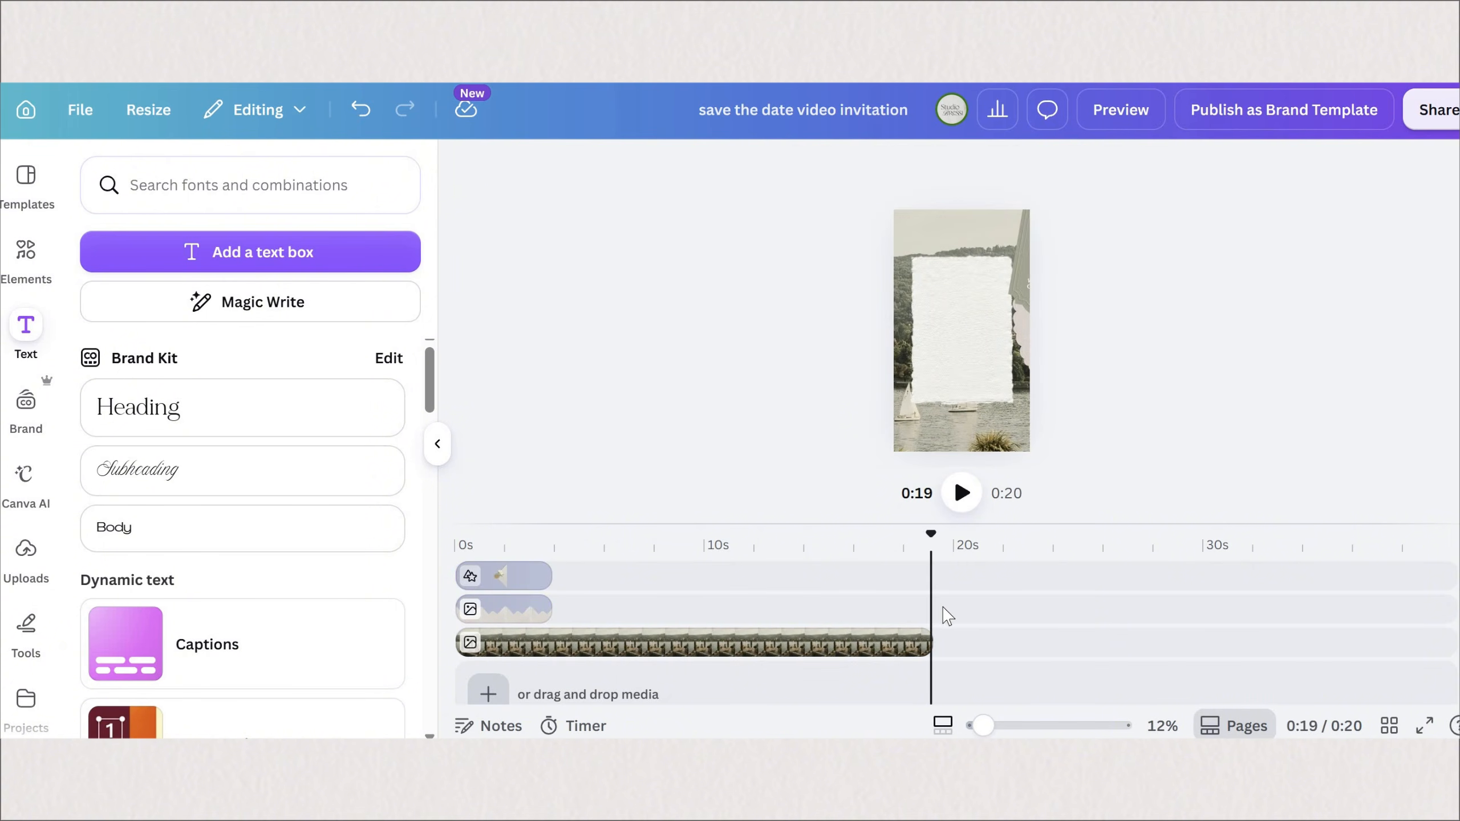
pyautogui.click(956, 638)
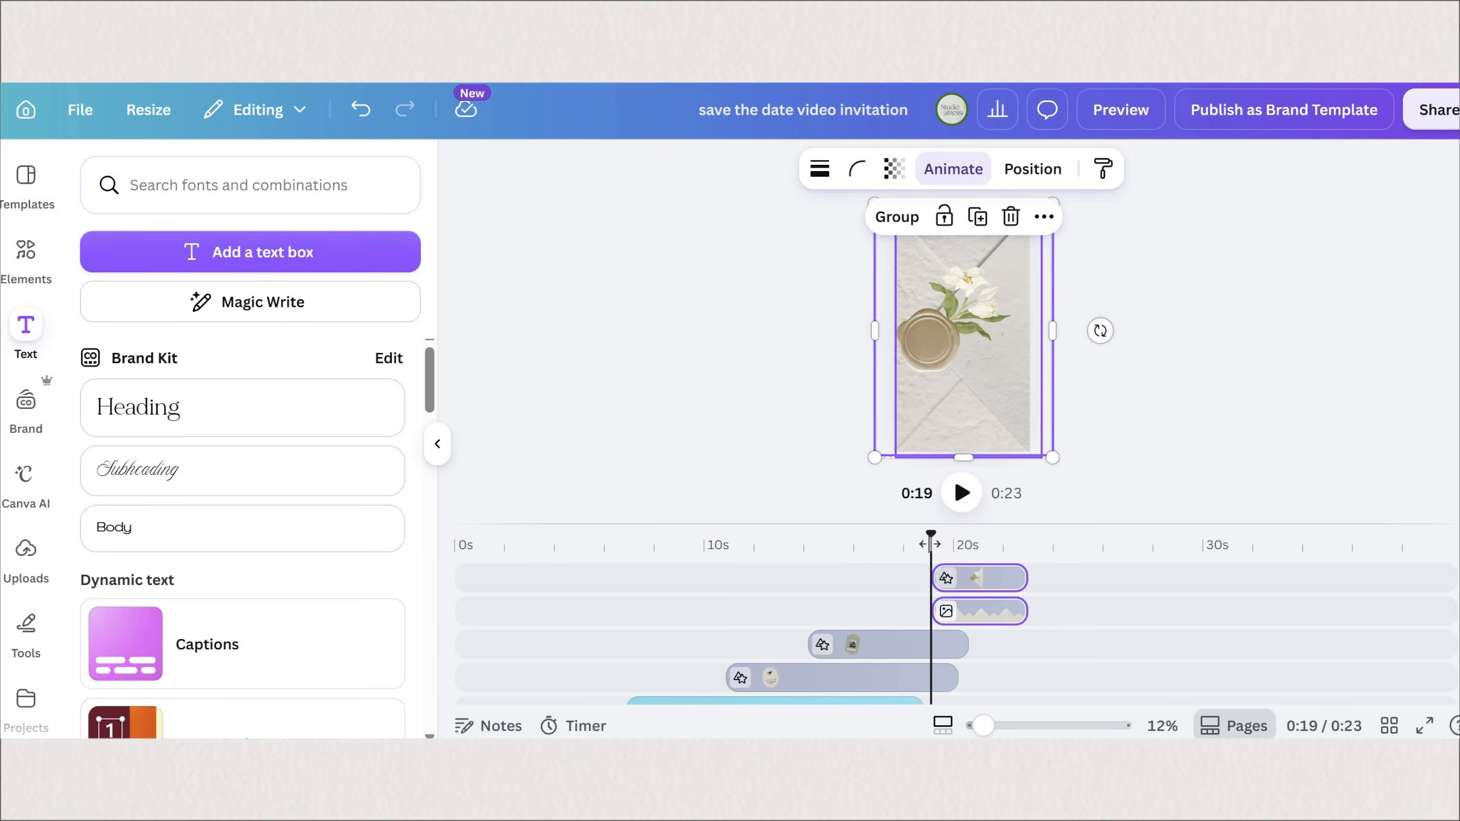
# Extend the green photo card, oval card and "Are getting married" clips to end together with the closing envelope at about 23 s.
pyautogui.moveTo(930, 544)
pyautogui.mouseDown()
pyautogui.moveTo(979, 544)
pyautogui.moveTo(954, 545)
pyautogui.mouseUp()
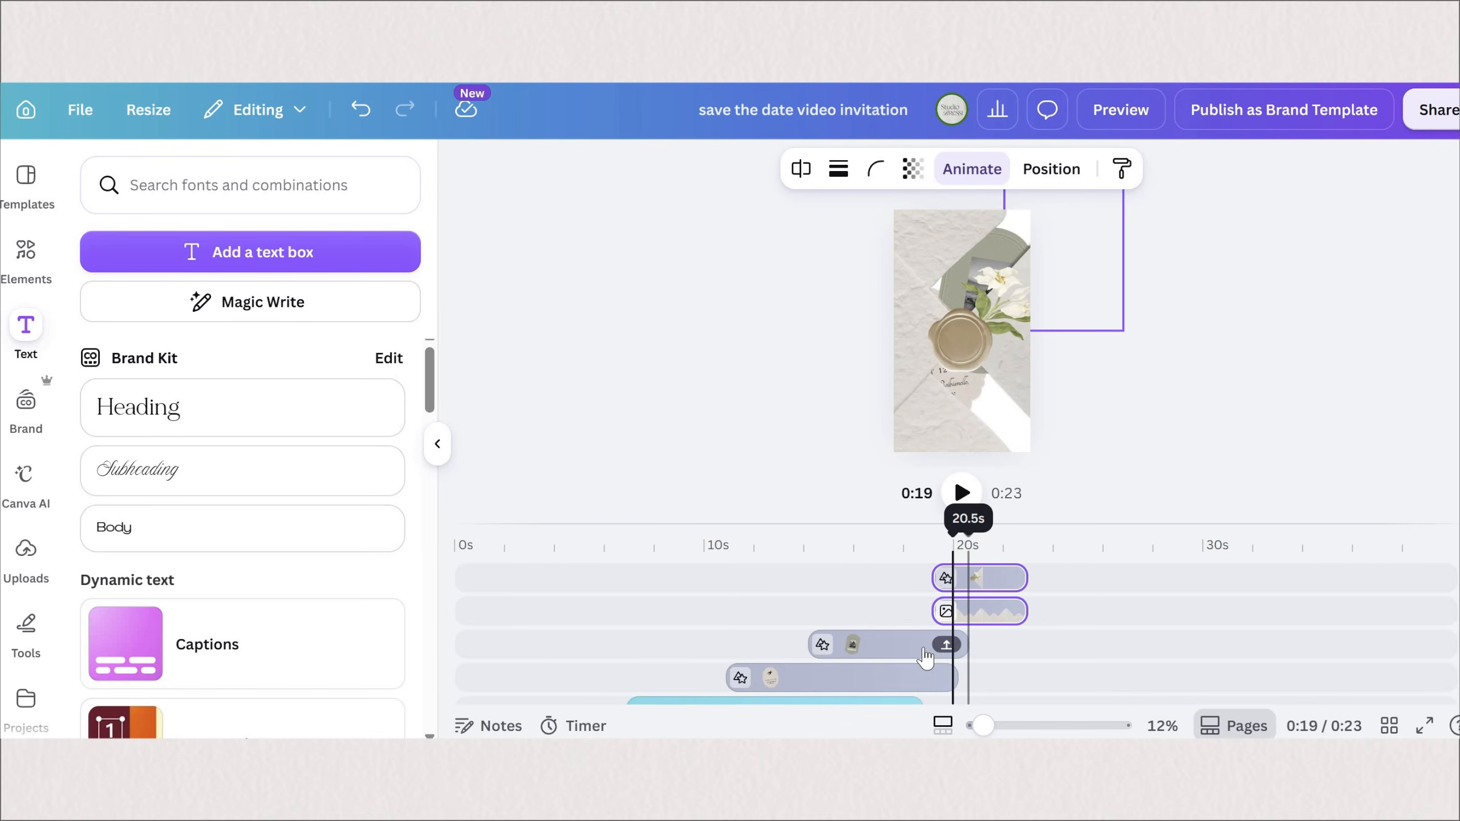
pyautogui.click(954, 647)
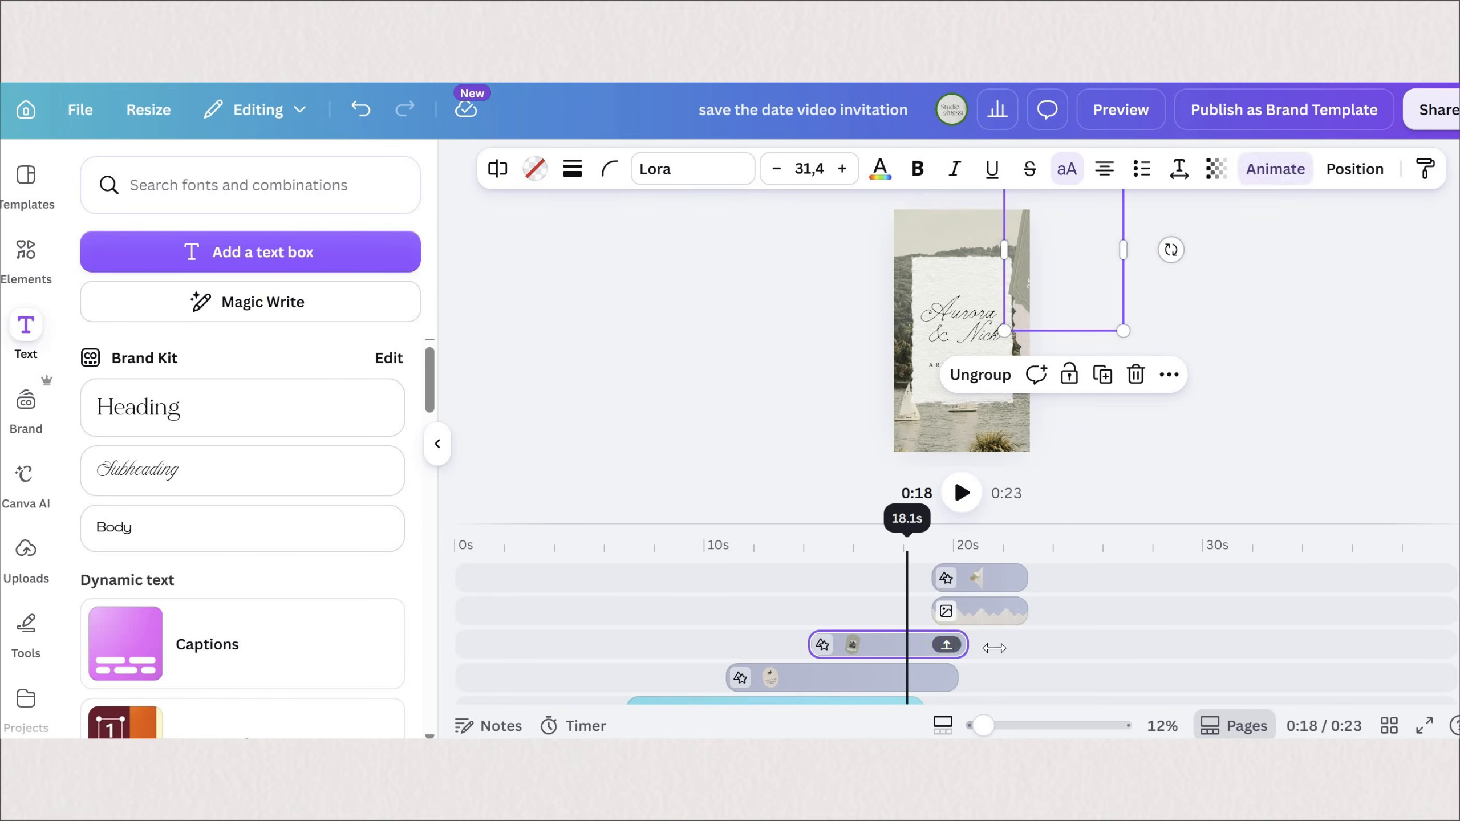
pyautogui.moveTo(957, 644); pyautogui.dragTo(1027, 679)
pyautogui.scroll(-2, 1001, 615)
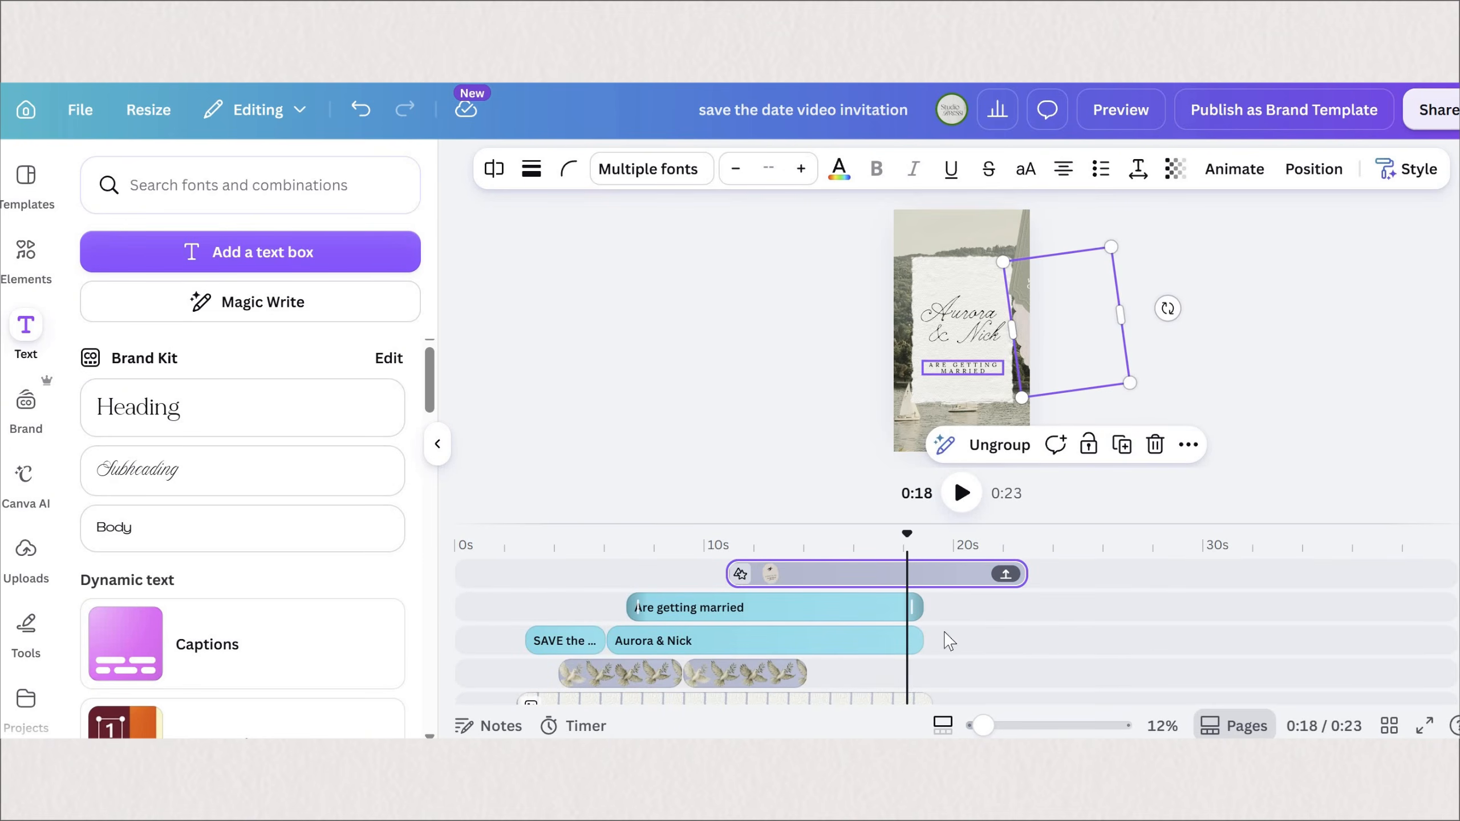
pyautogui.moveTo(921, 608); pyautogui.dragTo(1008, 608)
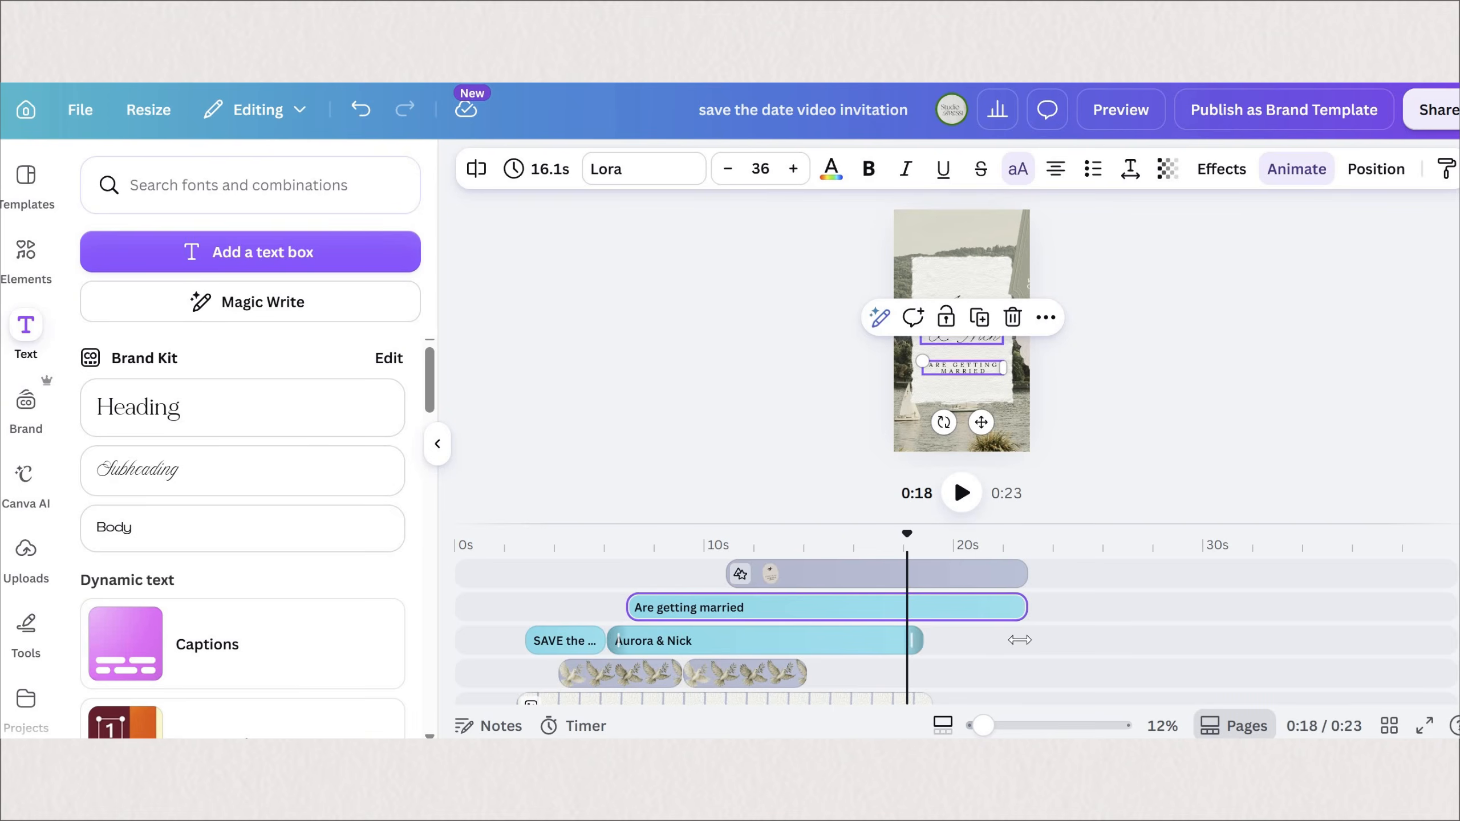
# Extend the couple's names text and the torn-edge paper card clips to end with the closing envelope at about 23 s.
pyautogui.moveTo(920, 640); pyautogui.dragTo(1027, 640)
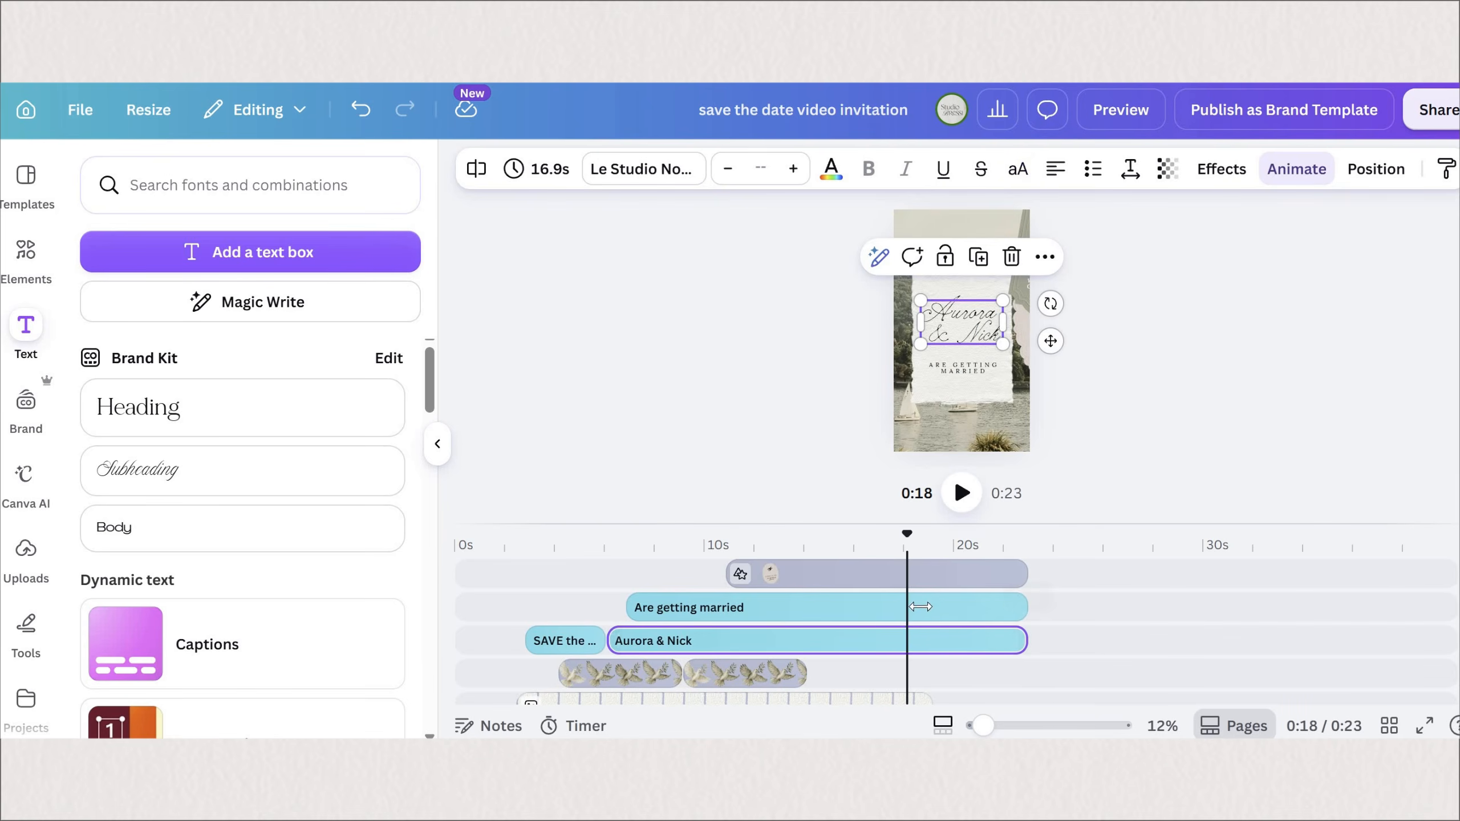
pyautogui.scroll(-3, 923, 608)
pyautogui.moveTo(933, 603); pyautogui.dragTo(1024, 617)
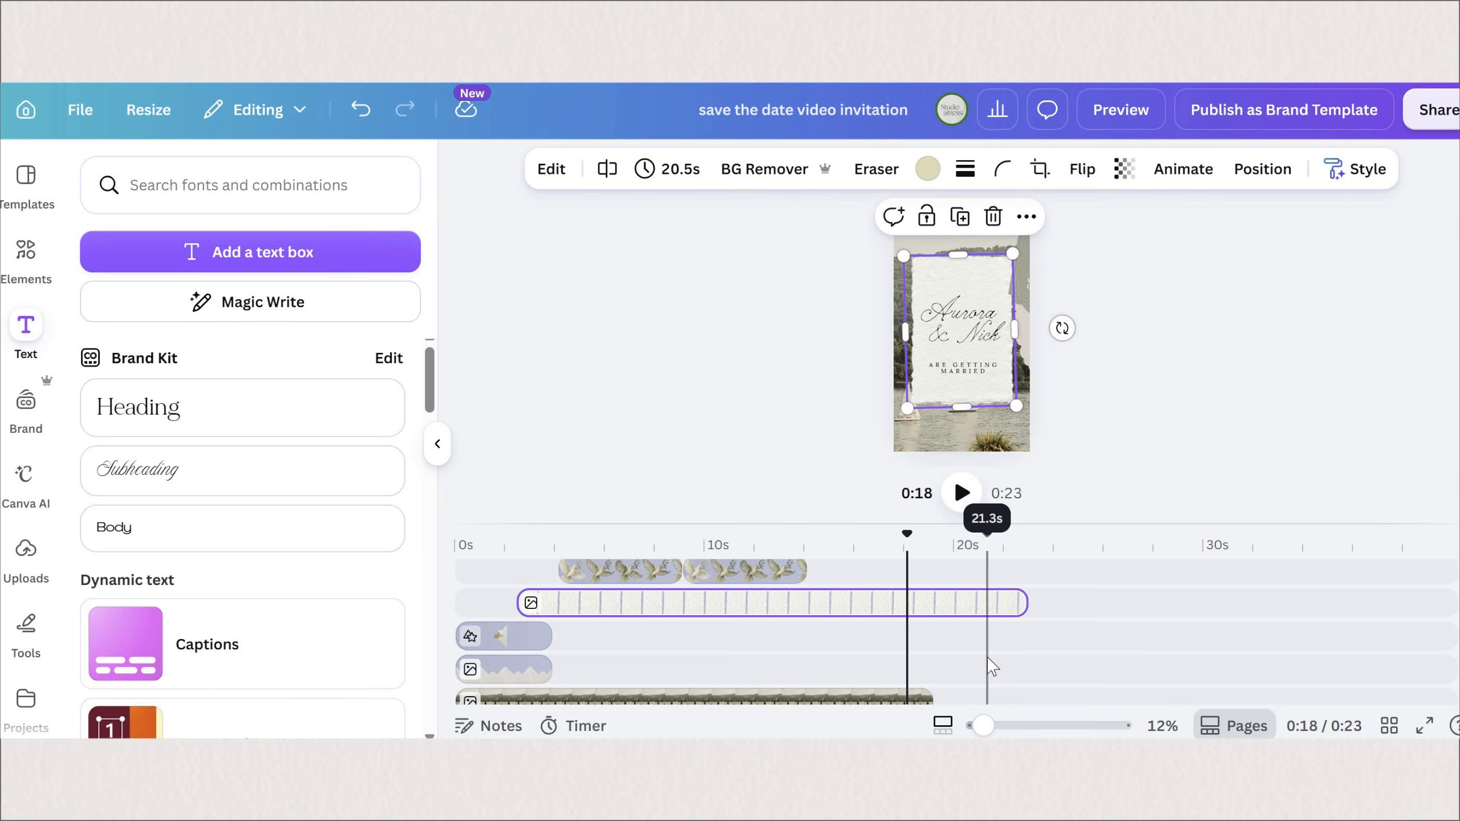
# Select the closing envelope's clip near the end of the video to check it.
pyautogui.scroll(3, 993, 667)
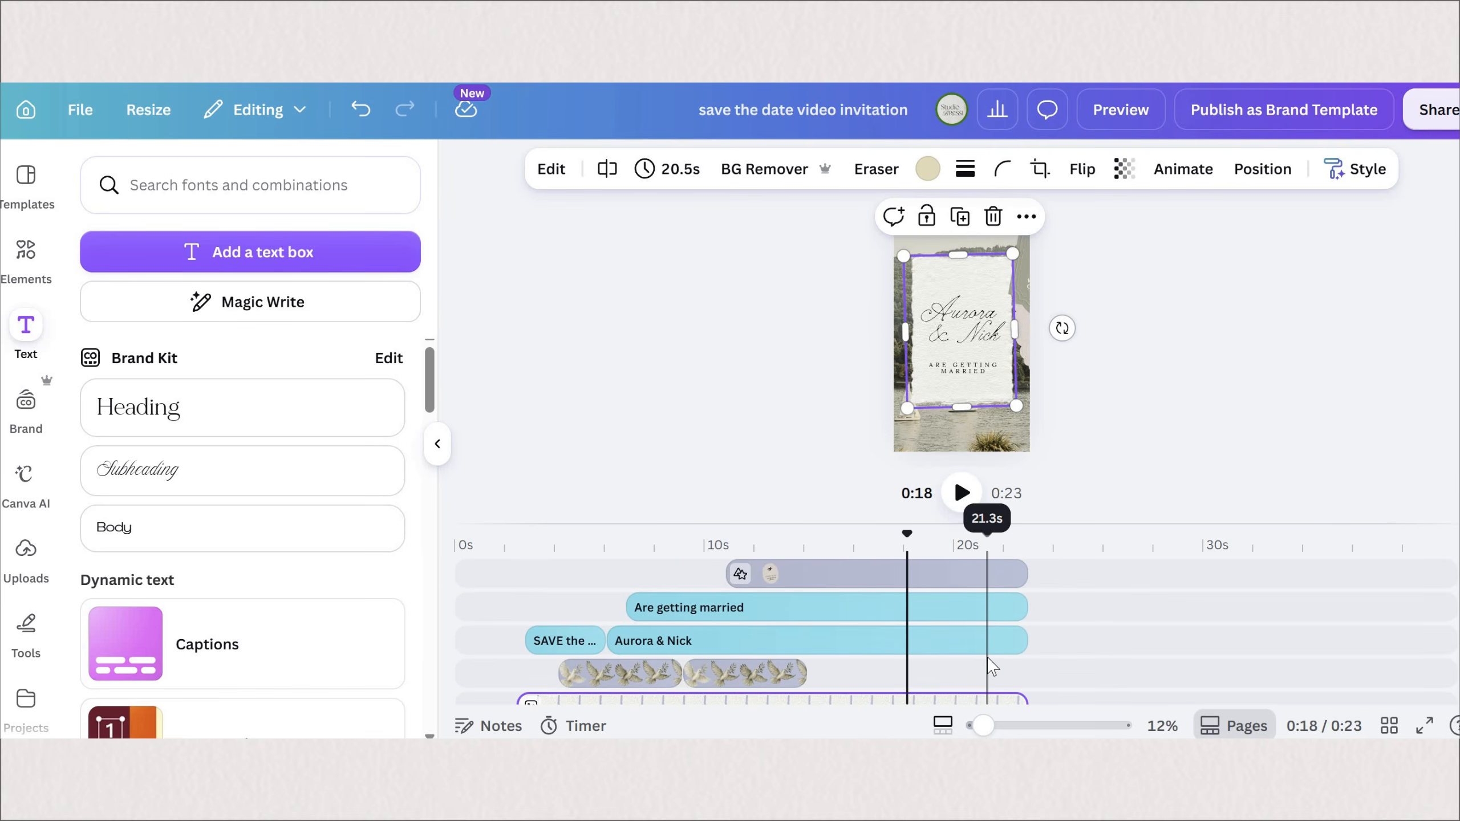
pyautogui.scroll(2, 977, 584)
pyautogui.click(976, 578)
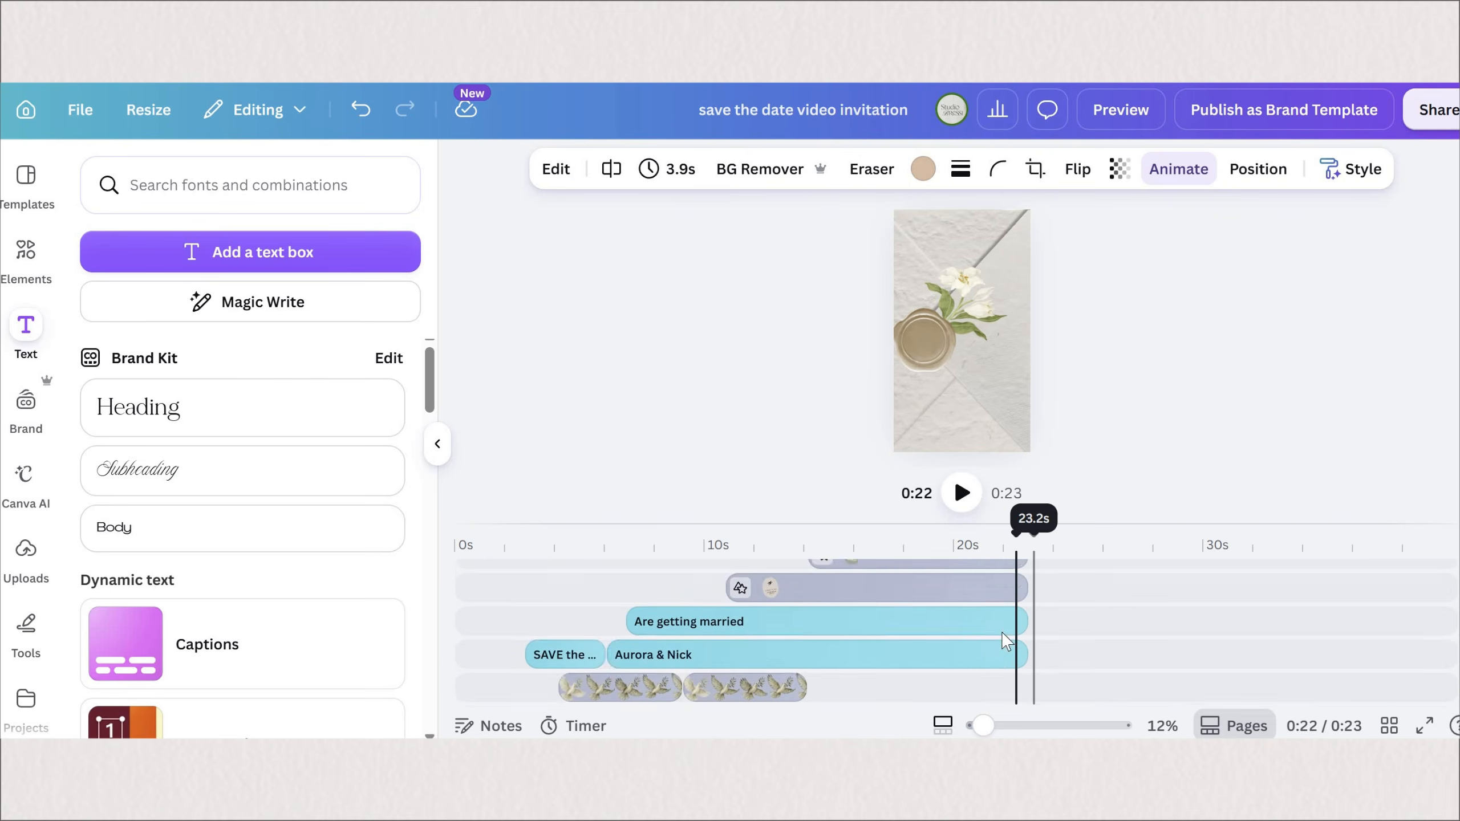
# Extend the lake background clip to the end of the closing envelope at about 23 s and briefly play the video.
pyautogui.scroll(-5, 1005, 605)
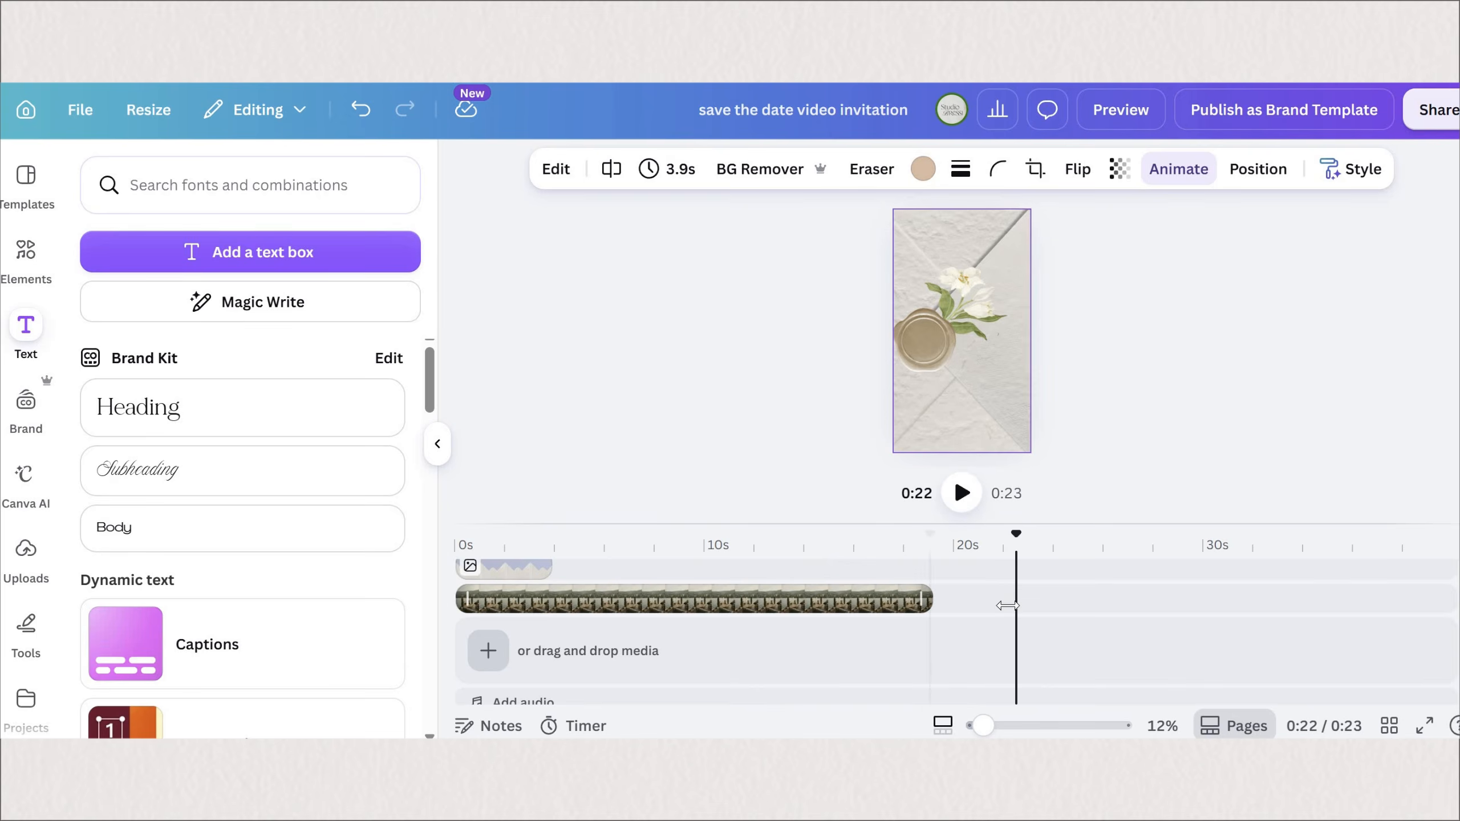
pyautogui.moveTo(1005, 606); pyautogui.dragTo(1029, 613)
pyautogui.press('space')
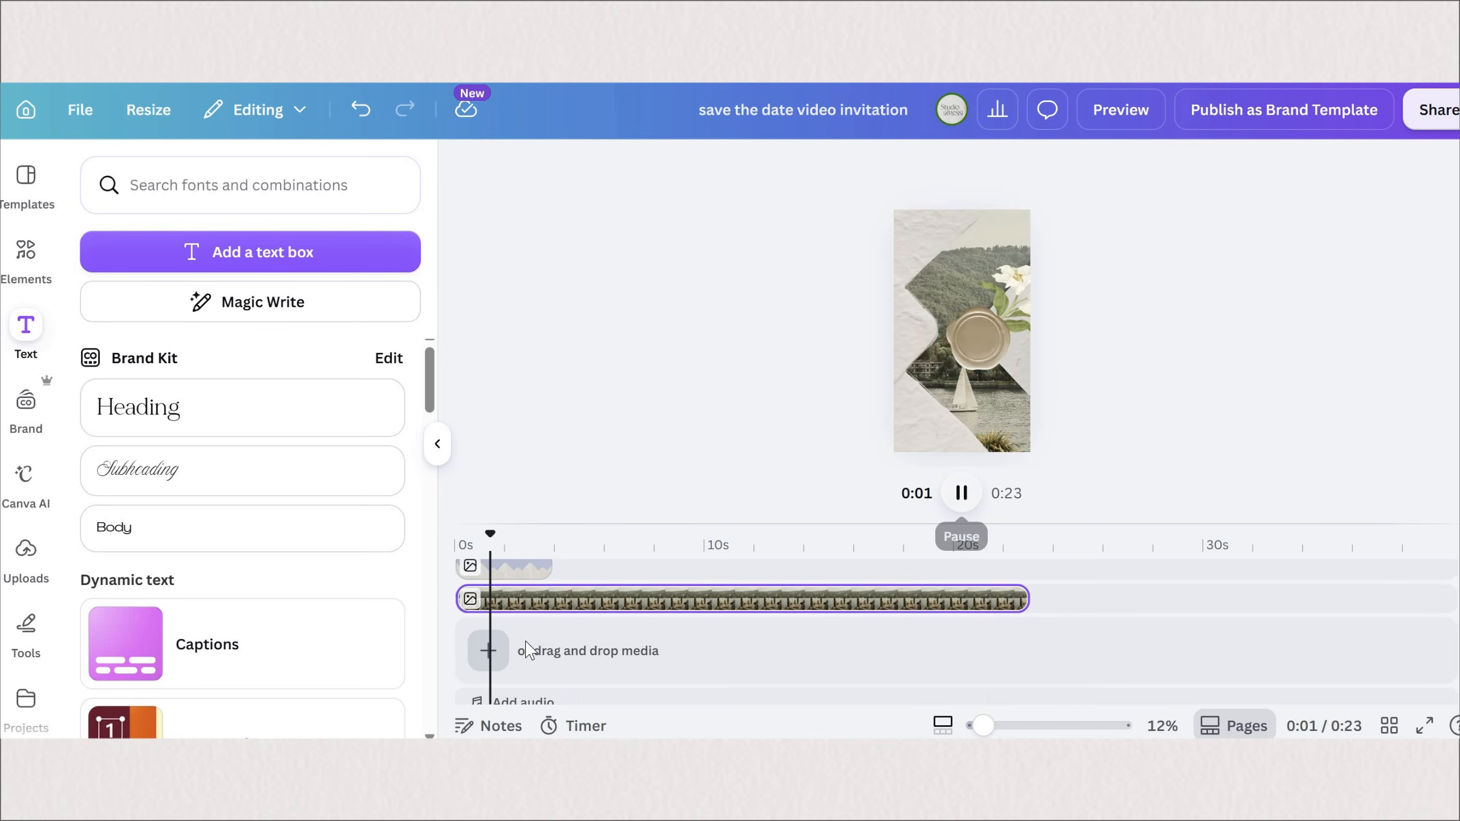
pyautogui.press('space')
# Add the Sweet Hope track, found by searching music for "wedding", from the start of the video and play it back.
pyautogui.scroll(-1, 516, 694)
pyautogui.click(506, 685)
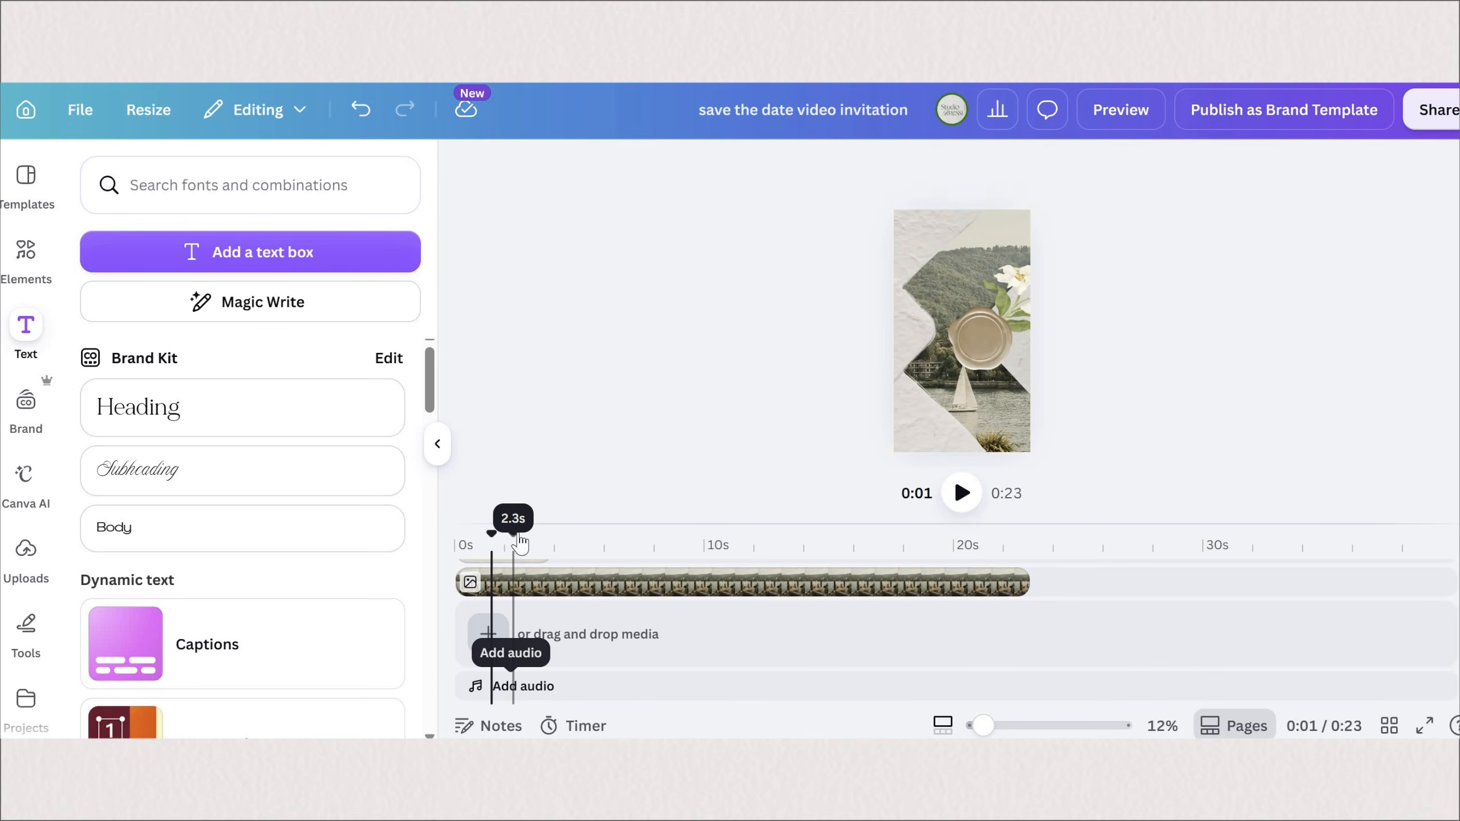
pyautogui.click(455, 510)
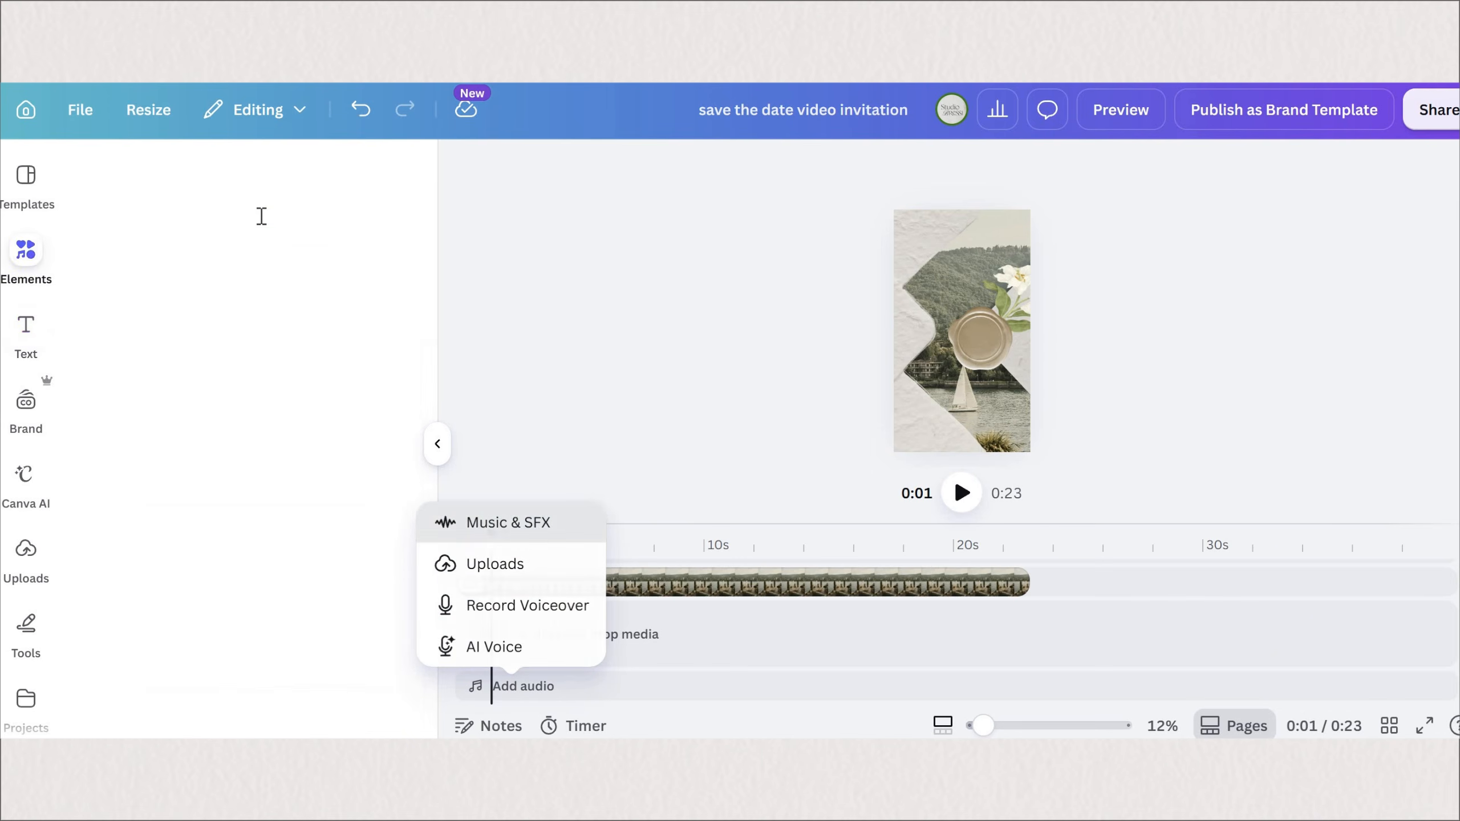
pyautogui.click(262, 230)
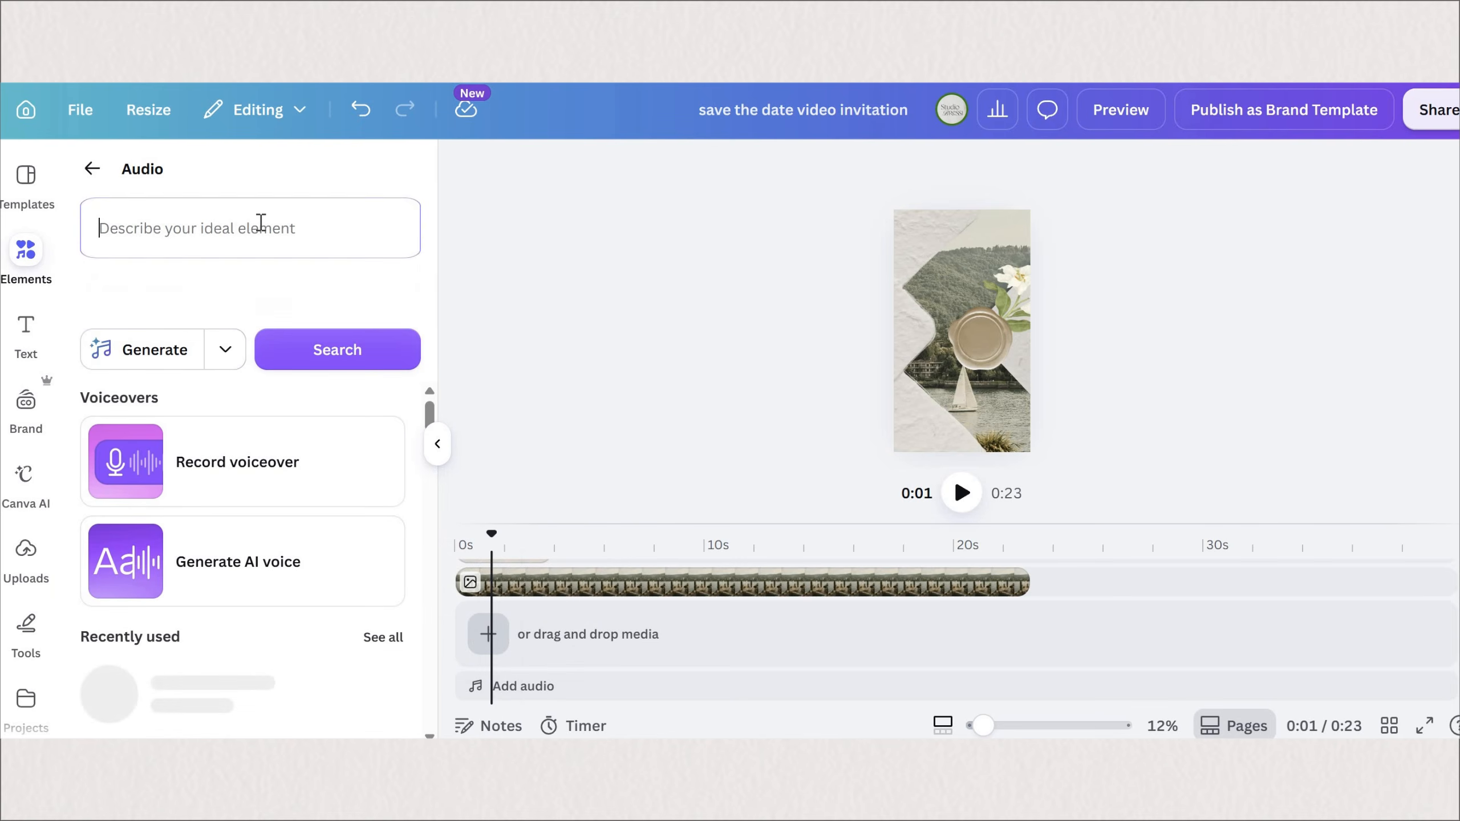
pyautogui.write('wedding')
pyautogui.press('Return')
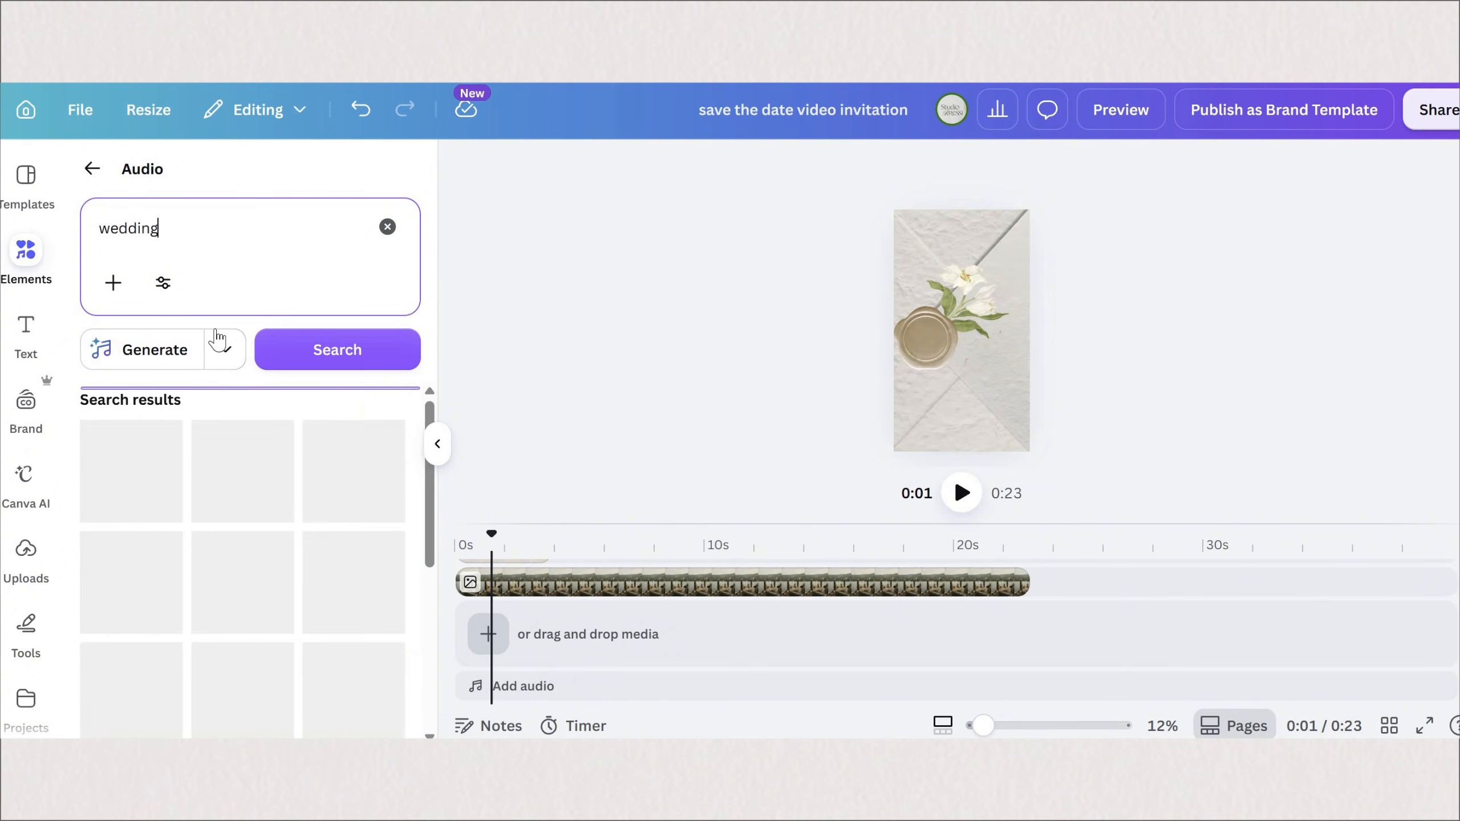
pyautogui.moveTo(161, 478); pyautogui.dragTo(460, 638)
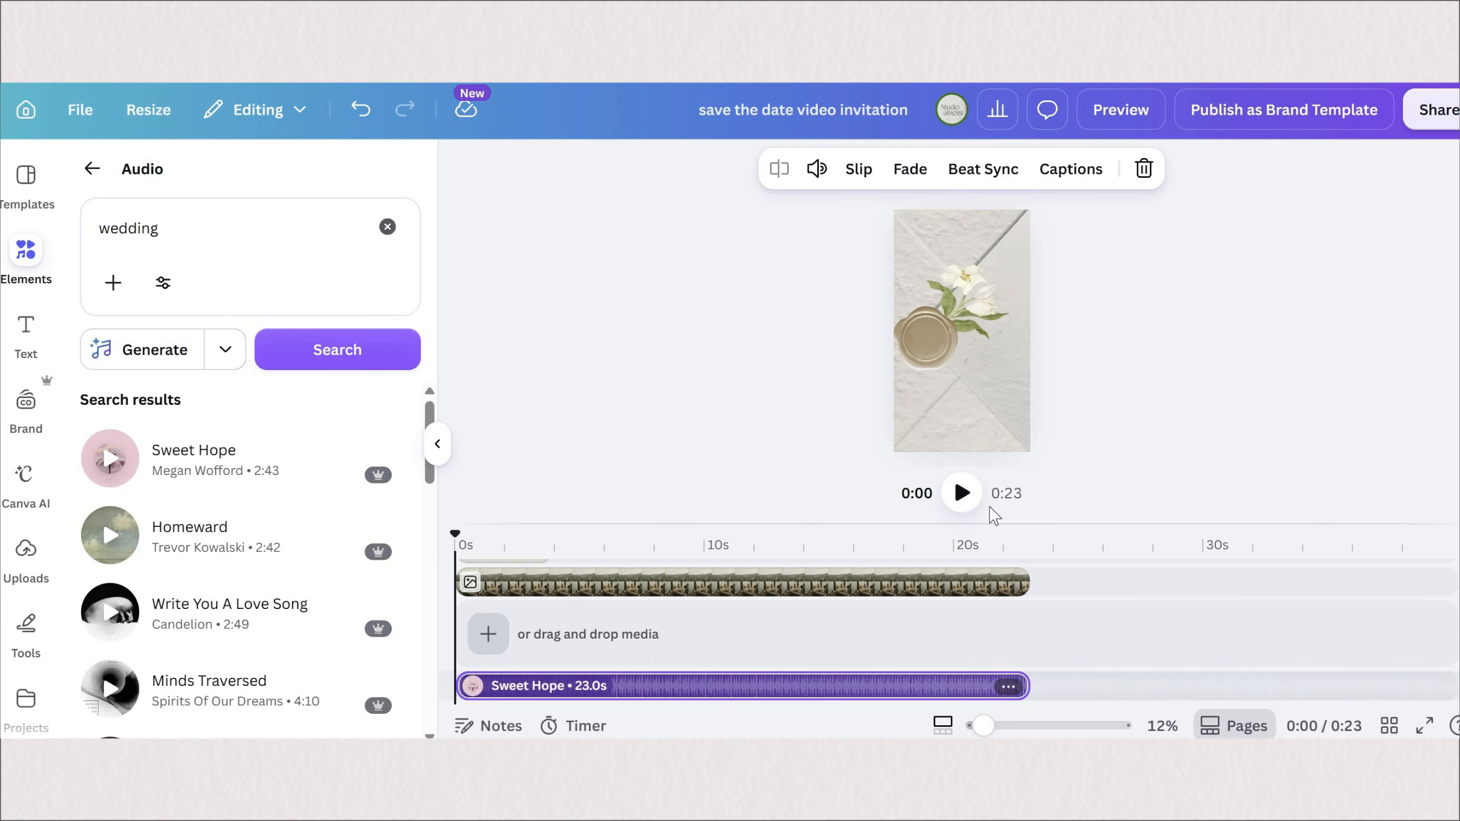
pyautogui.click(958, 488)
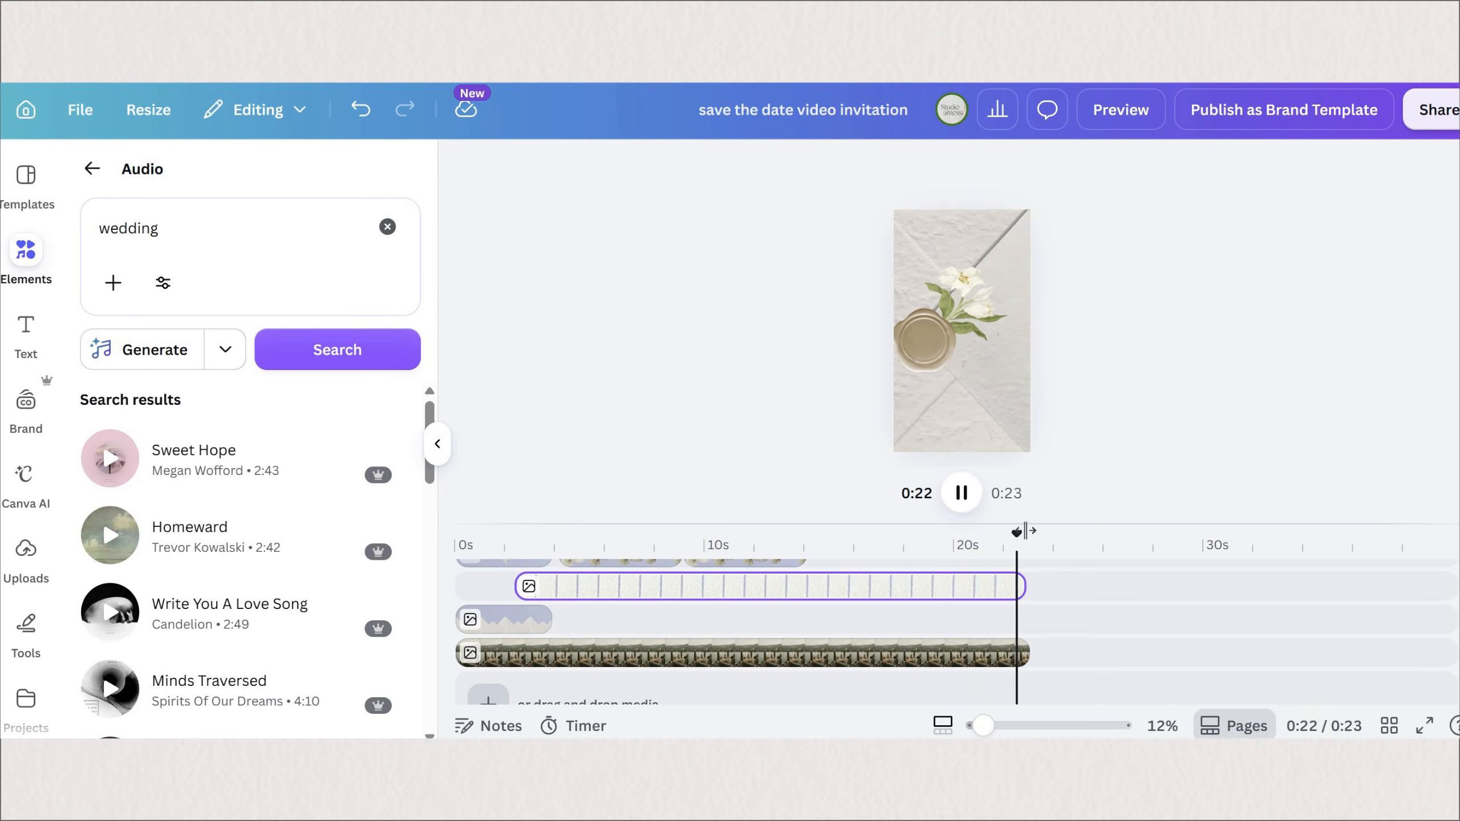
# Download the finished invitation as an MP4 video at 1080p (HD).
pyautogui.click(1435, 109)
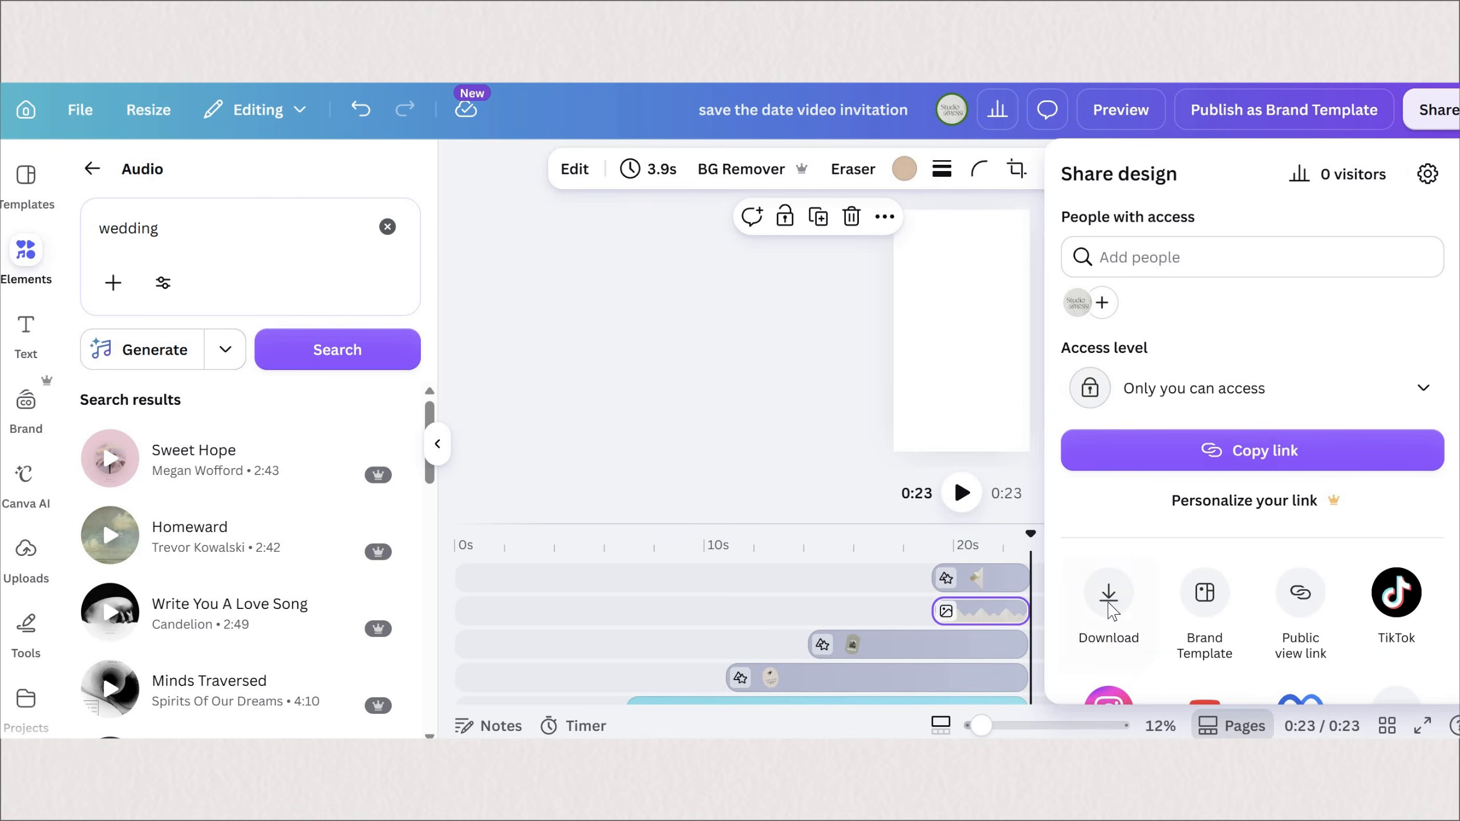
pyautogui.click(1109, 611)
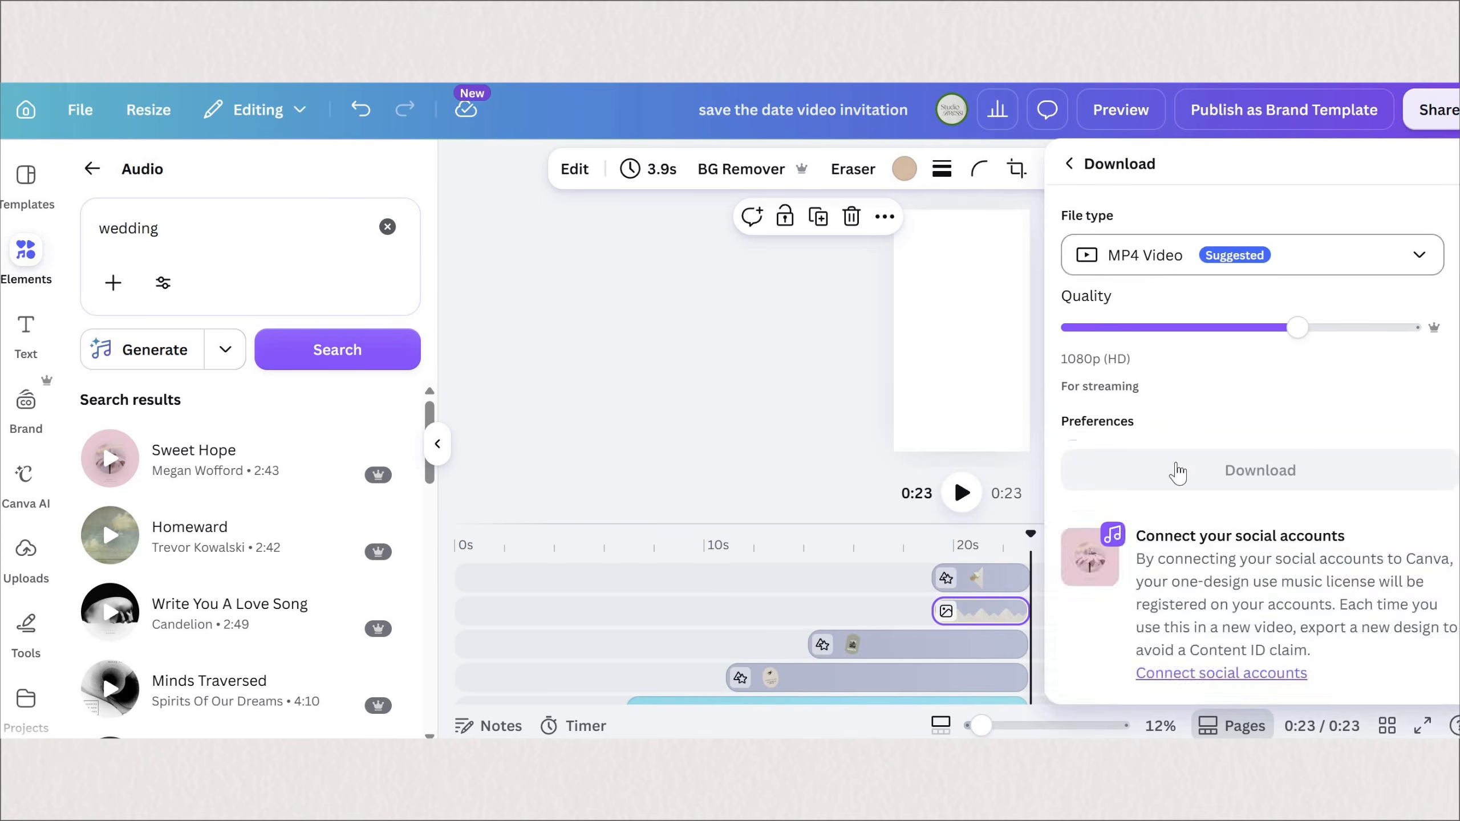
pyautogui.click(1182, 478)
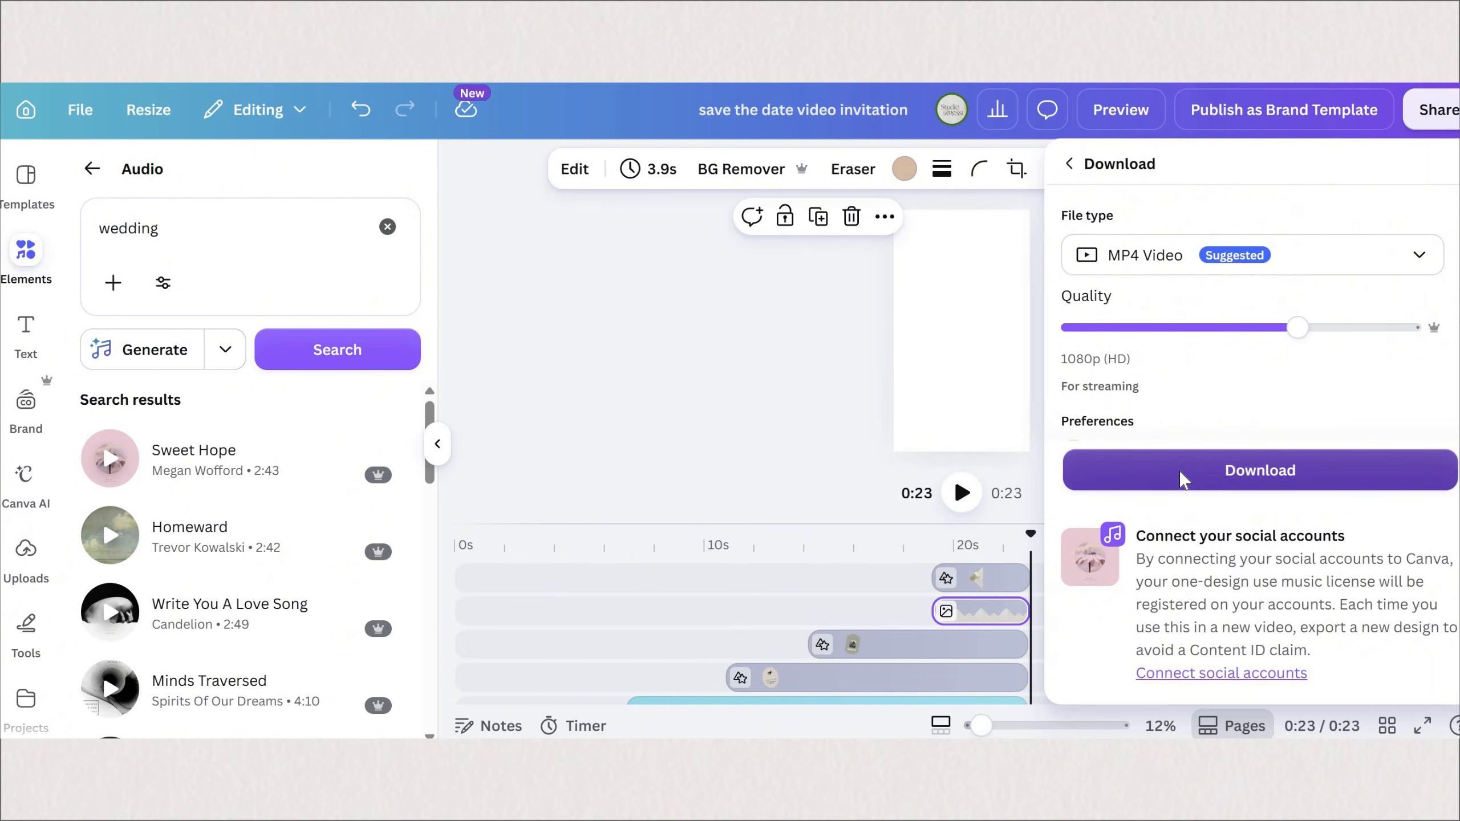